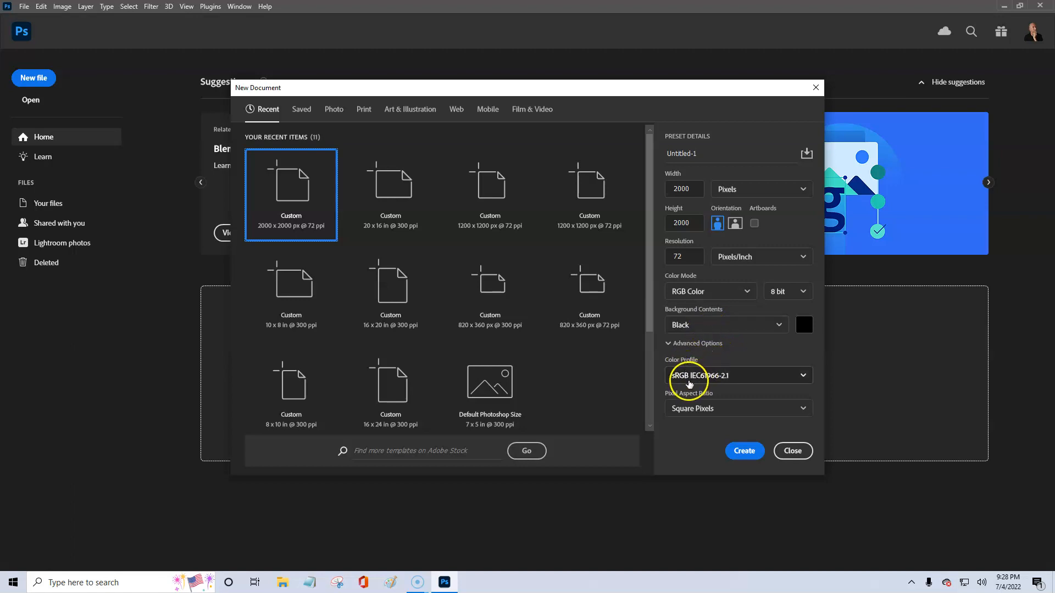
Create the 2000 x 2000 px, 72 ppi black document and place DSC_0371 6.25.2020 PARADISE.jpg from the 5.21.20222 ON folder as an embedded image
{"action": "left_click", "coordinate": [739, 449]}
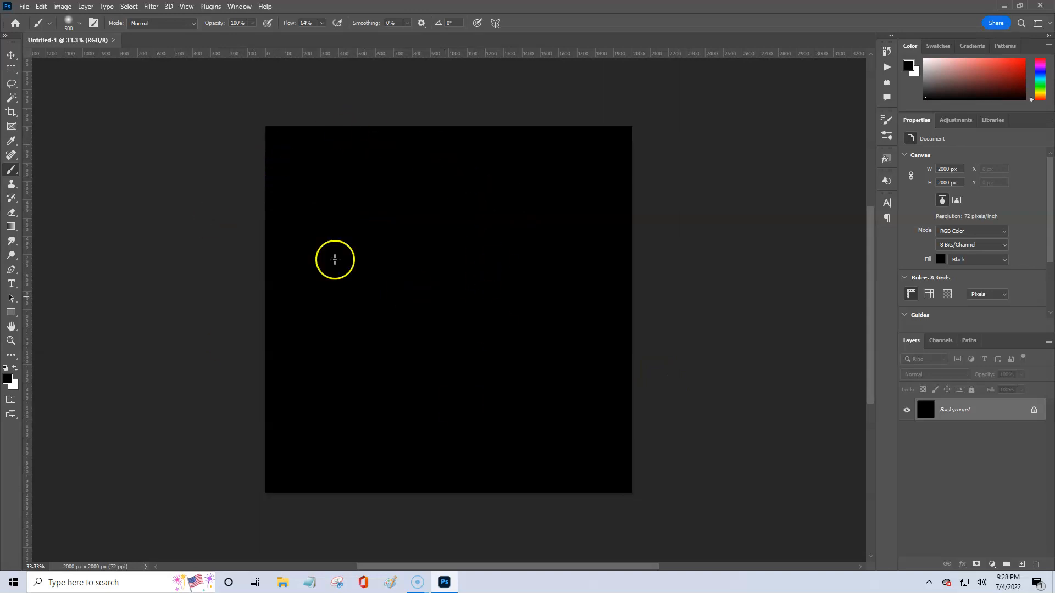
{"action": "left_click", "coordinate": [24, 6]}
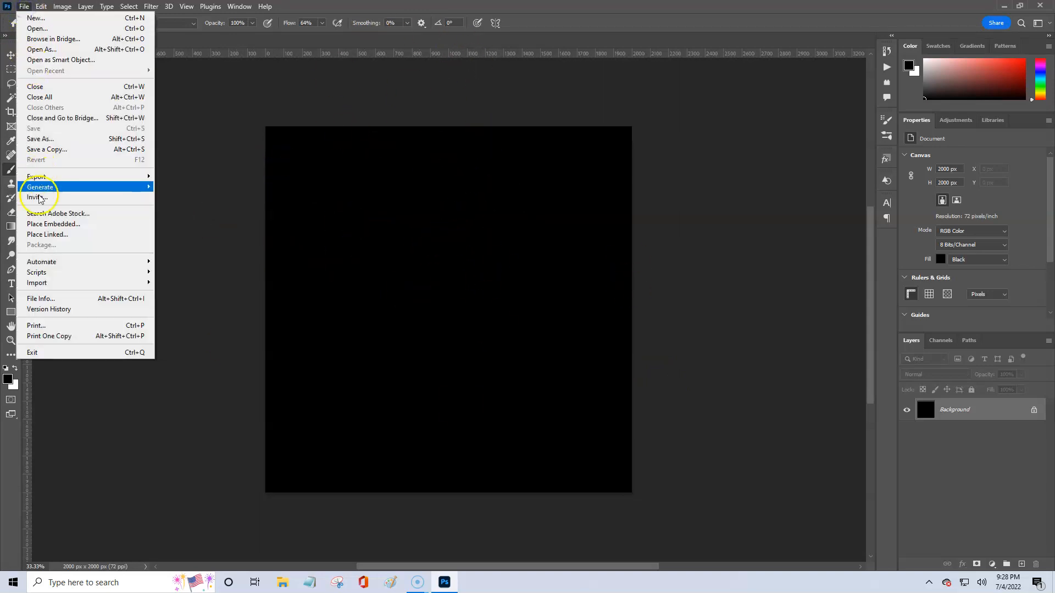
{"action": "left_click", "coordinate": [42, 224]}
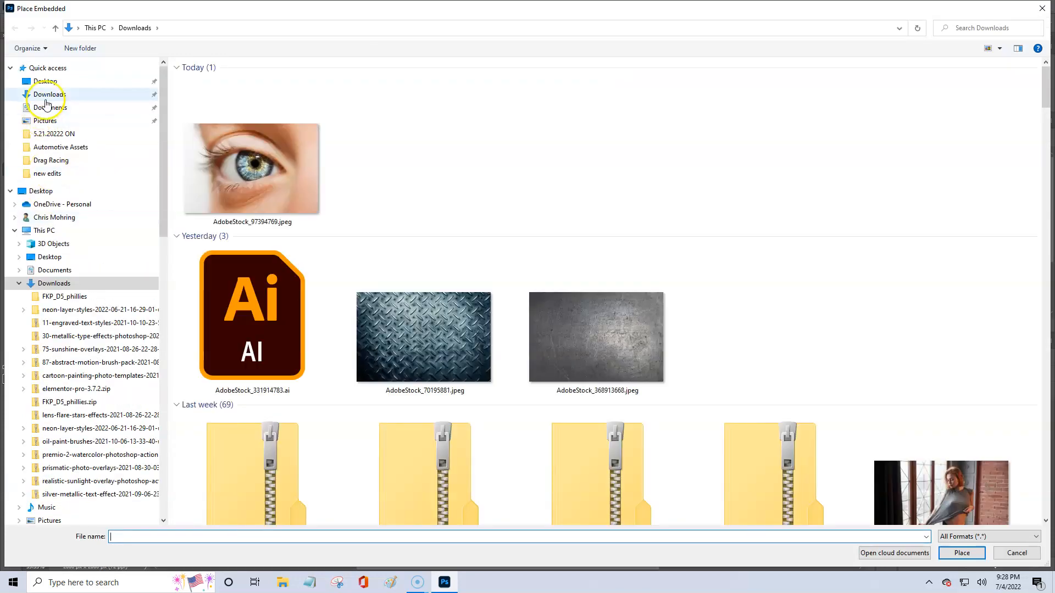
{"action": "scroll", "coordinate": [65, 206], "scroll_direction": "down", "scroll_amount": 7}
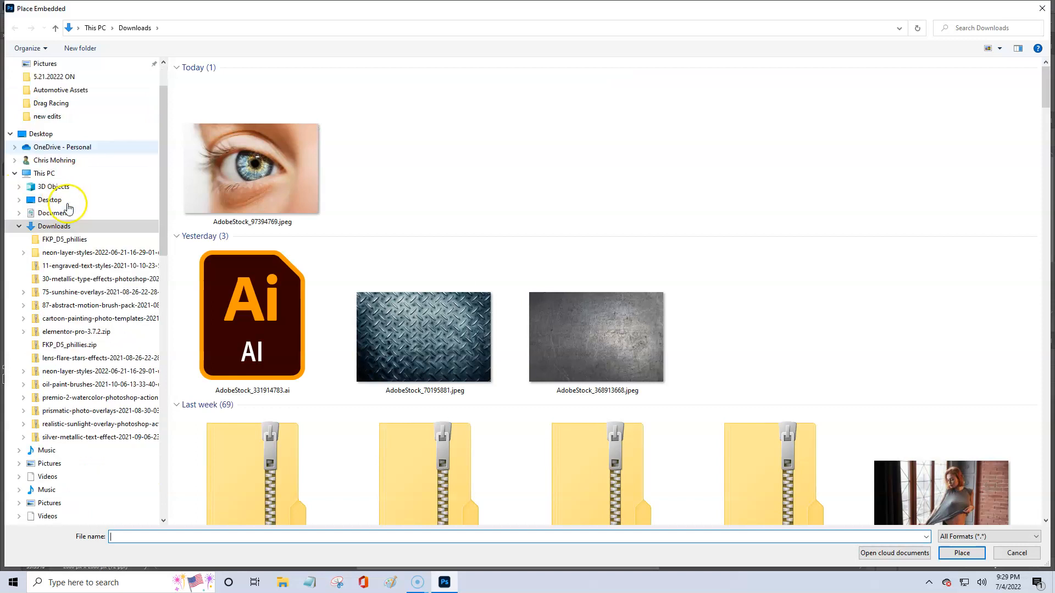
{"action": "scroll", "coordinate": [67, 209], "scroll_direction": "down", "scroll_amount": 7}
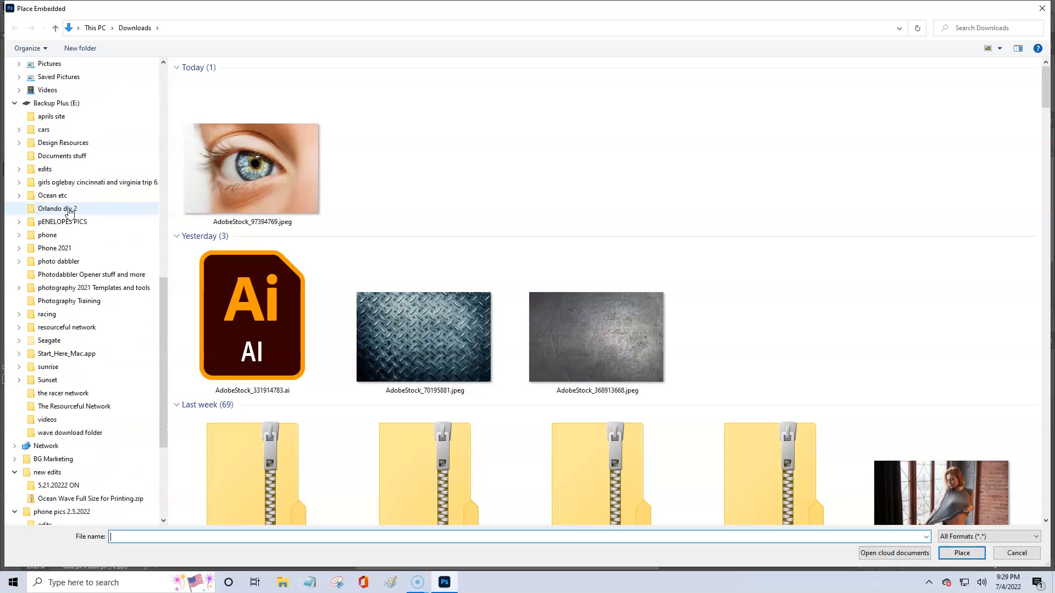
{"action": "scroll", "coordinate": [69, 212], "scroll_direction": "up", "scroll_amount": 3}
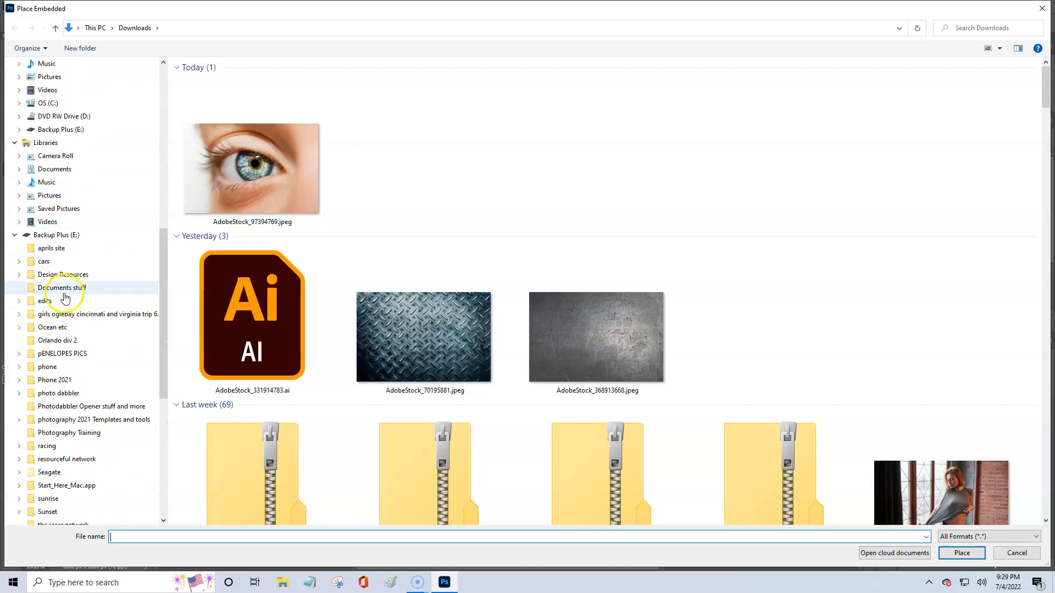
{"action": "scroll", "coordinate": [65, 297], "scroll_direction": "up", "scroll_amount": 6}
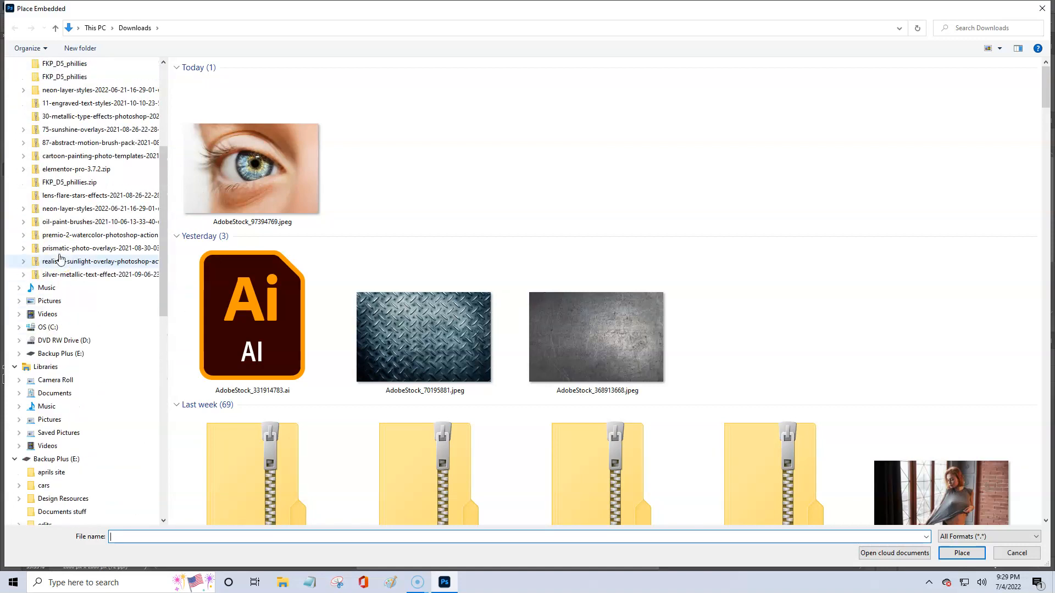
{"action": "scroll", "coordinate": [61, 258], "scroll_direction": "up", "scroll_amount": 6}
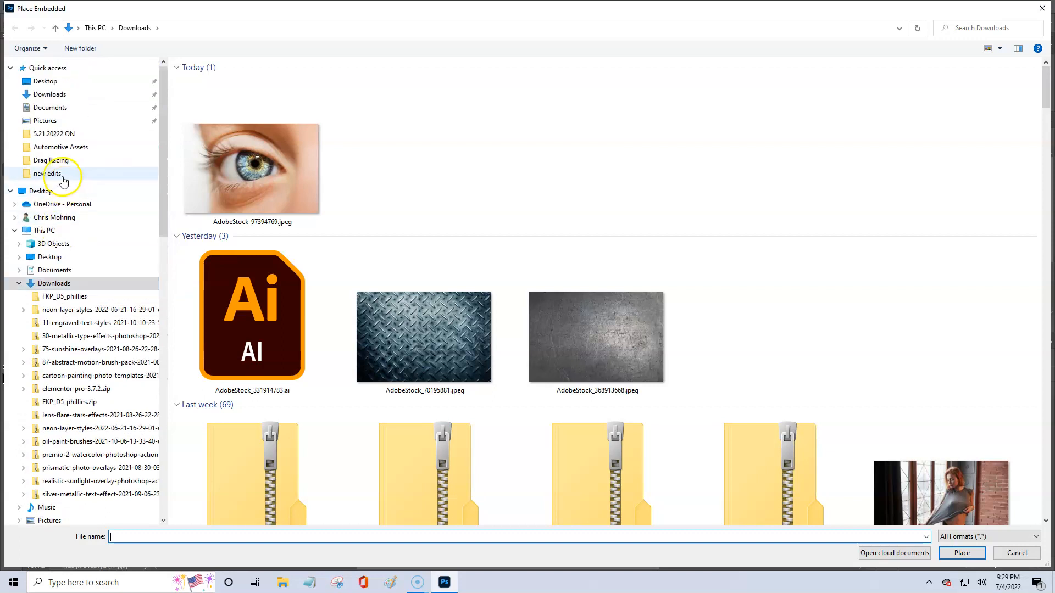
{"action": "left_click", "coordinate": [78, 176]}
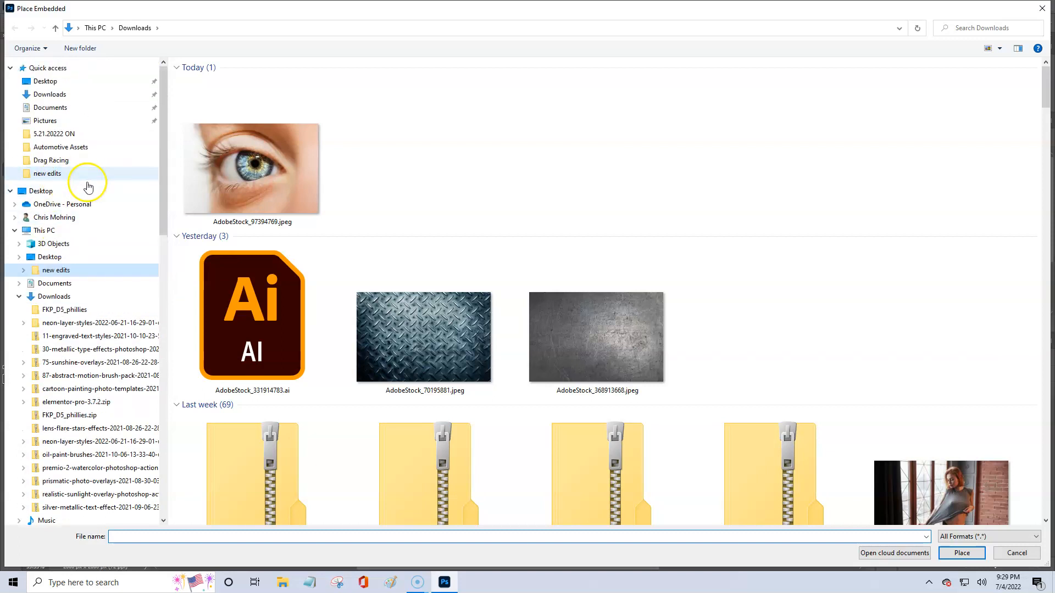
{"action": "double_click", "coordinate": [207, 93]}
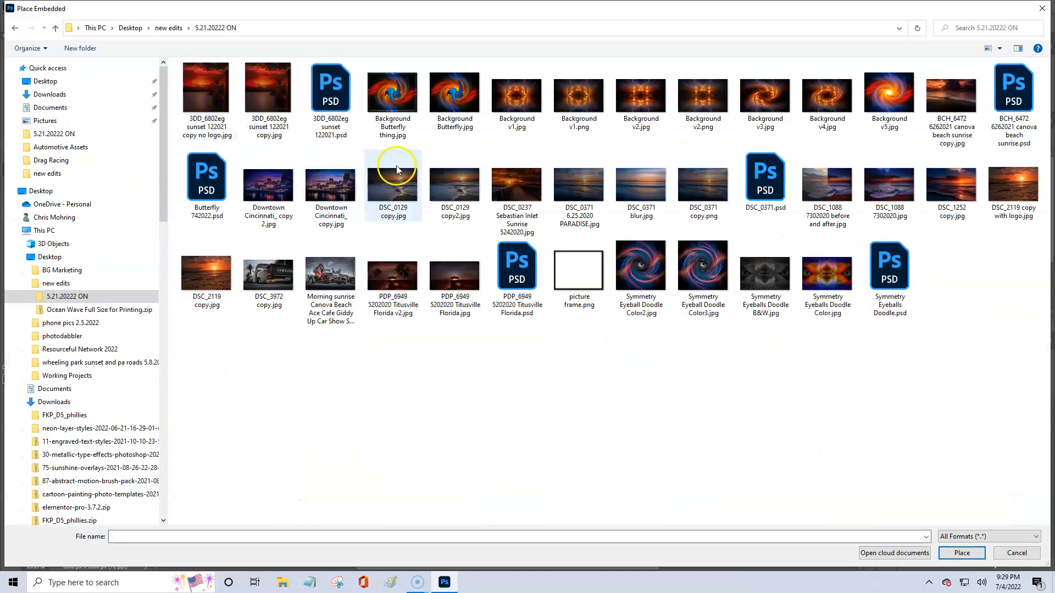
{"action": "left_click", "coordinate": [577, 219]}
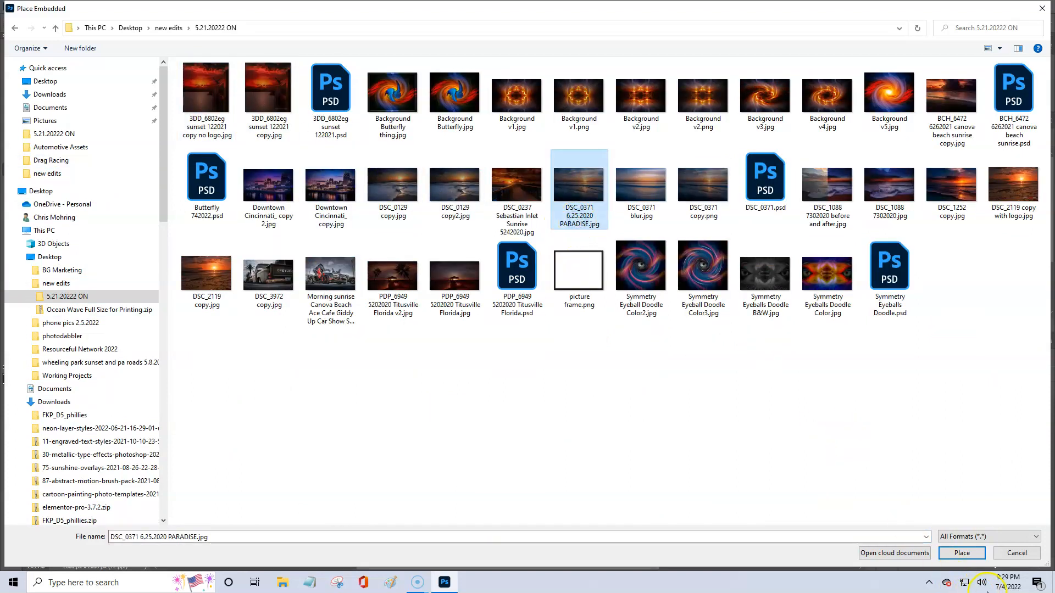
{"action": "left_click", "coordinate": [961, 553]}
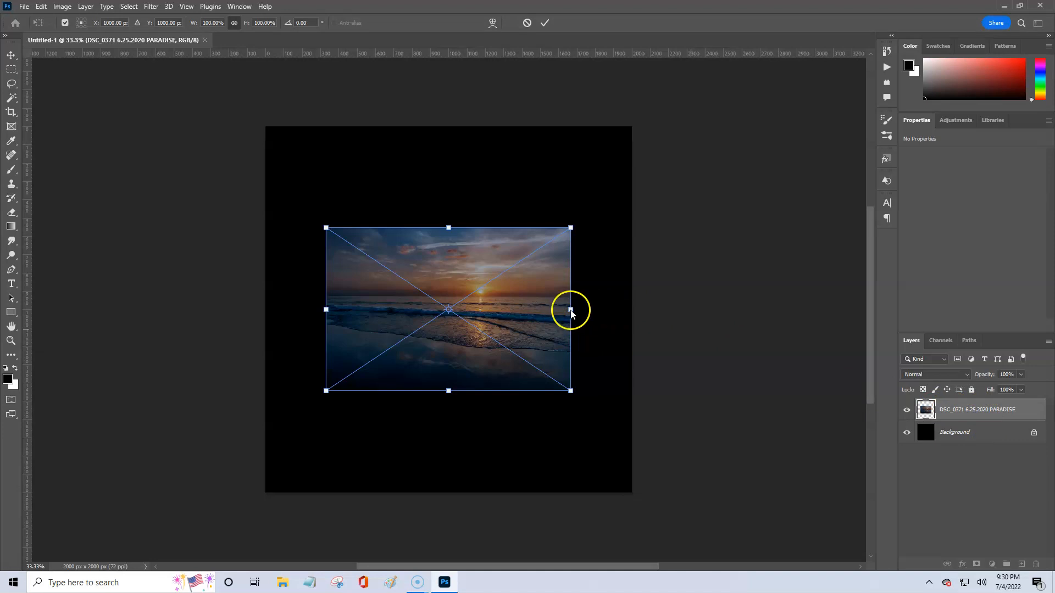
Scale the placed sunset photo proportionally to about 3106 x 2070 px to cover the whole canvas, and commit the transform
{"action": "left_click_drag", "start_coordinate": [586, 309], "coordinate": [732, 311]}
{"action": "left_click", "coordinate": [546, 23]}
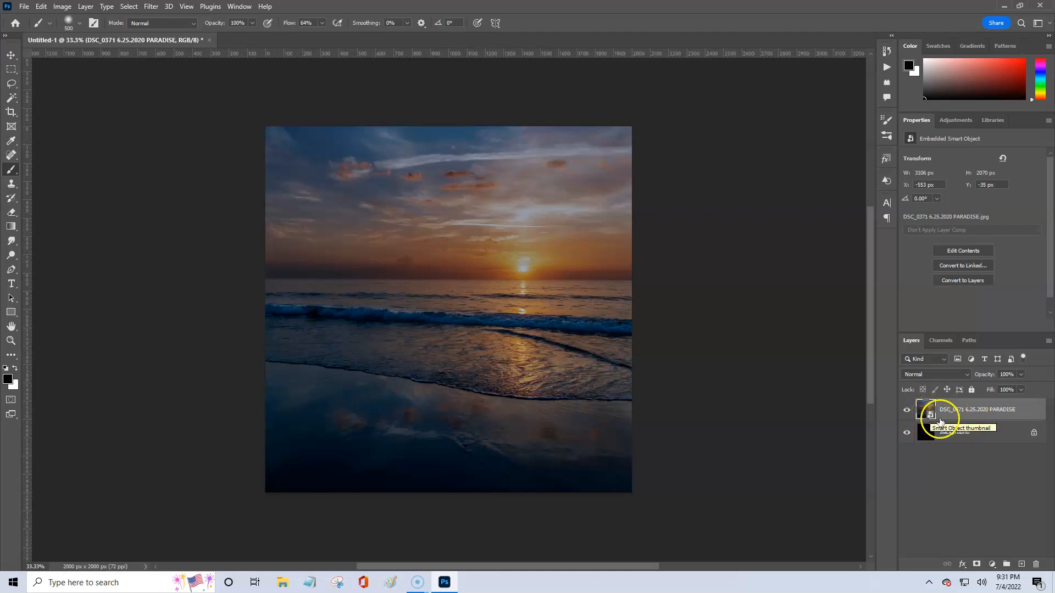
Rasterize the sunset photo layer and convert it back into a smart object
{"action": "left_click", "coordinate": [1023, 414]}
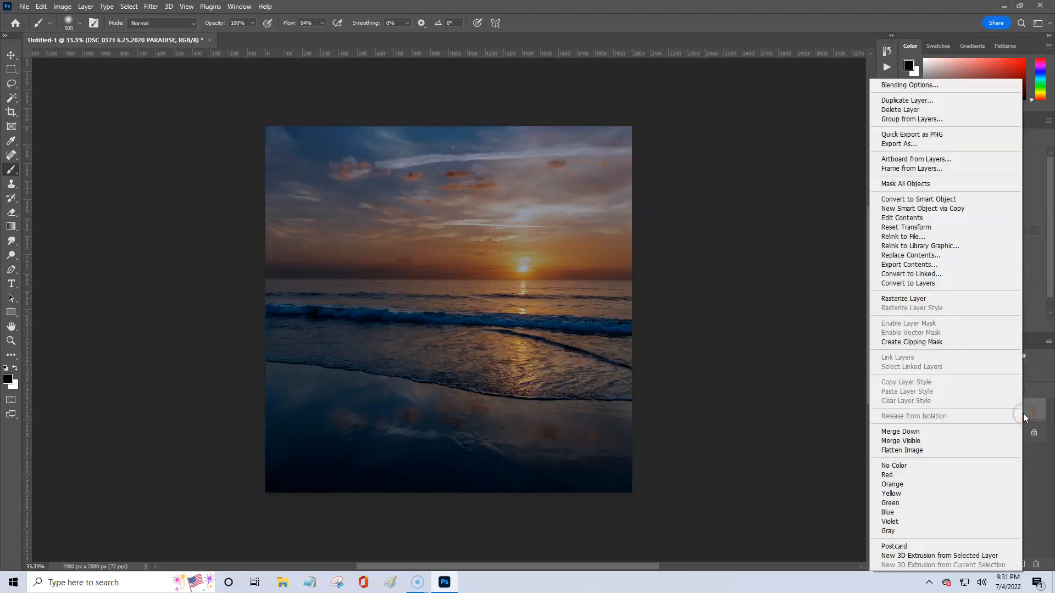
{"action": "left_click", "coordinate": [935, 300]}
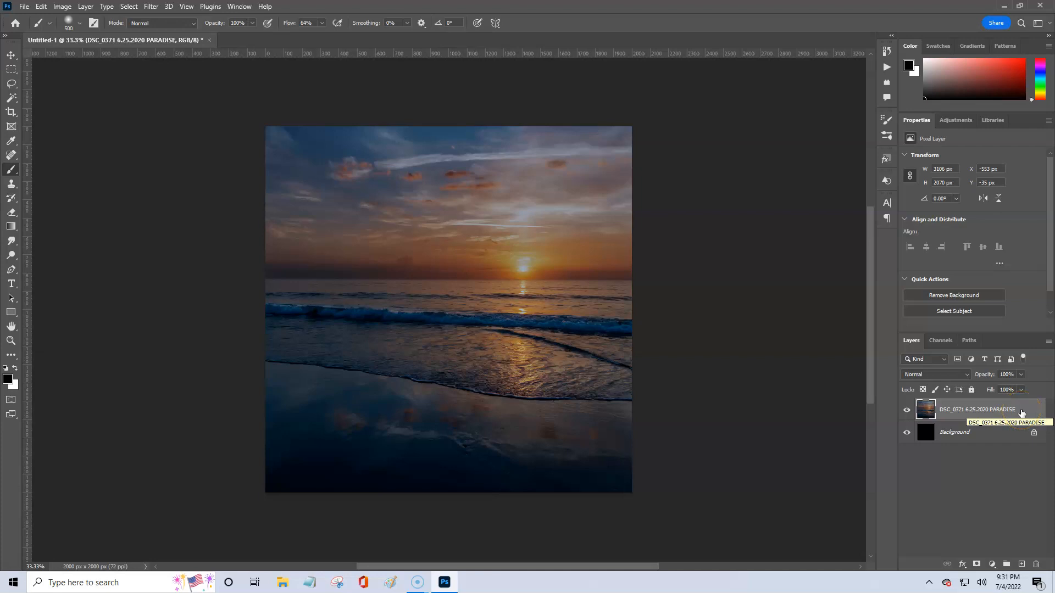
{"action": "right_click", "coordinate": [1025, 413]}
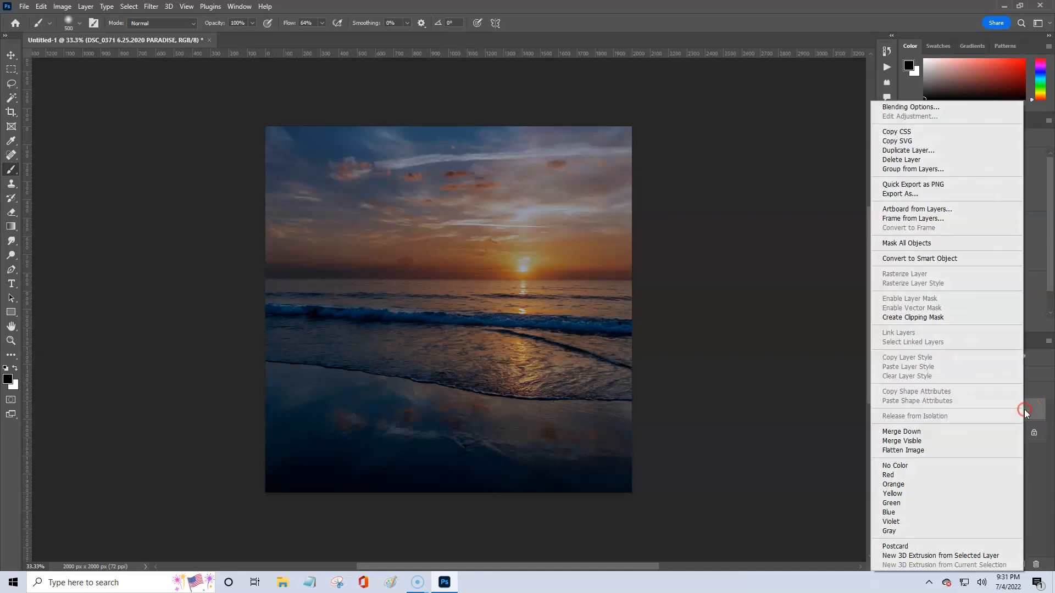
{"action": "left_click", "coordinate": [937, 262]}
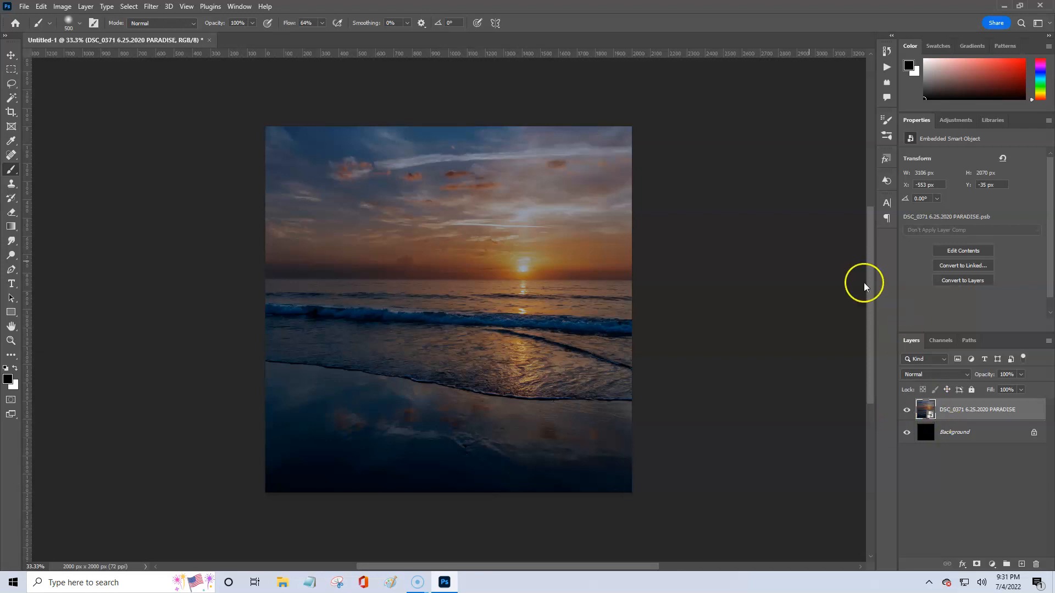
Apply a Mezzotint filter of type Medium Strokes to the sunset photo layer
{"action": "left_click", "coordinate": [150, 7]}
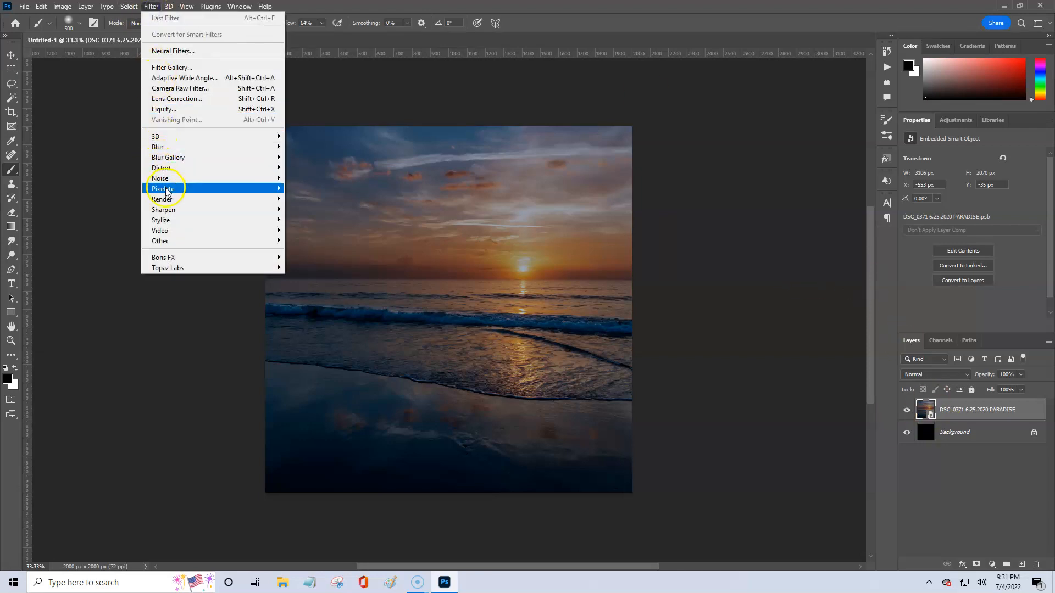
{"action": "mouse_move", "coordinate": [176, 189]}
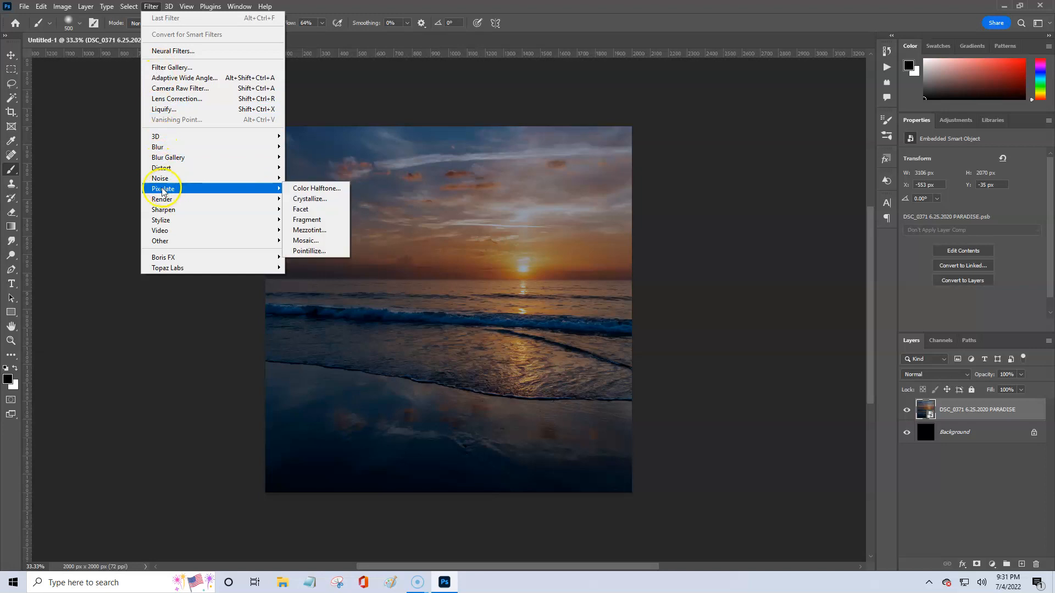
{"action": "left_click", "coordinate": [319, 232]}
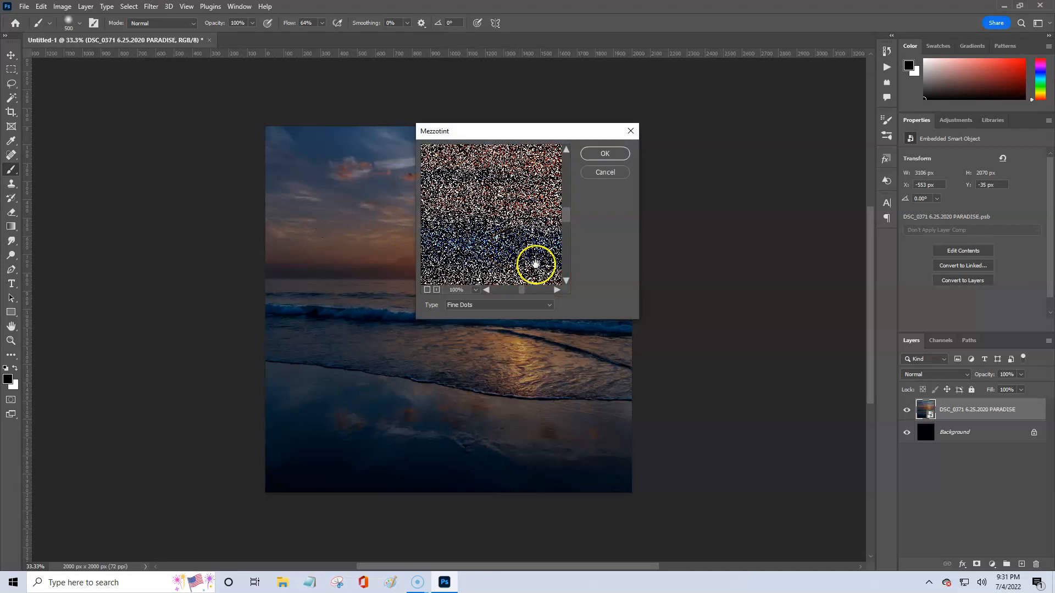
{"action": "left_click", "coordinate": [549, 305]}
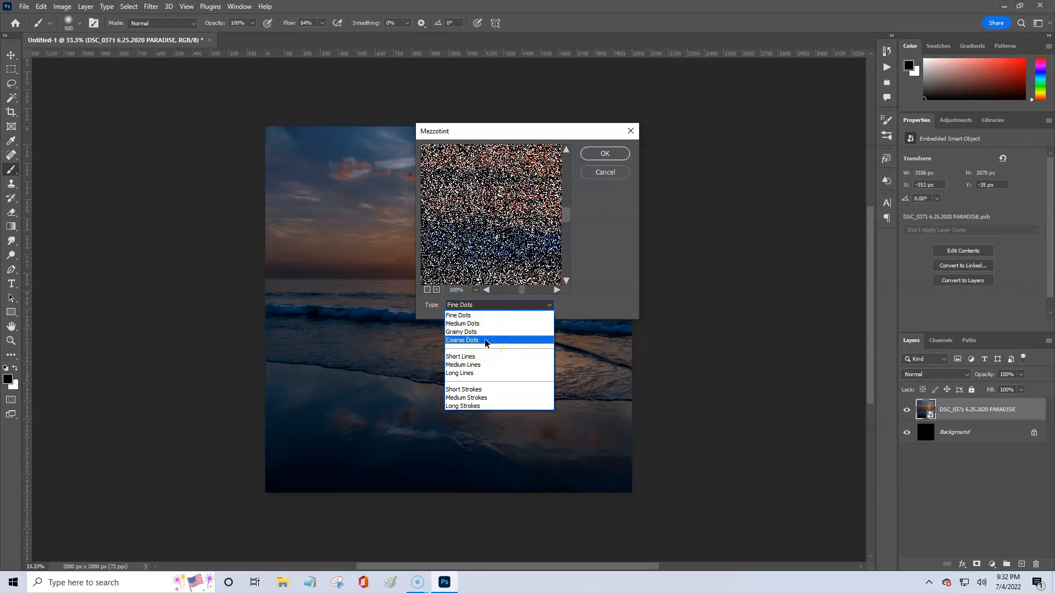
{"action": "mouse_move", "coordinate": [484, 341]}
{"action": "left_mouse_down"}
{"action": "mouse_move", "coordinate": [475, 405]}
{"action": "mouse_move", "coordinate": [481, 313]}
{"action": "mouse_move", "coordinate": [473, 388]}
{"action": "mouse_move", "coordinate": [471, 317]}
{"action": "mouse_move", "coordinate": [478, 342]}
{"action": "left_mouse_up"}
{"action": "left_click_drag", "start_coordinate": [478, 341], "coordinate": [482, 399]}
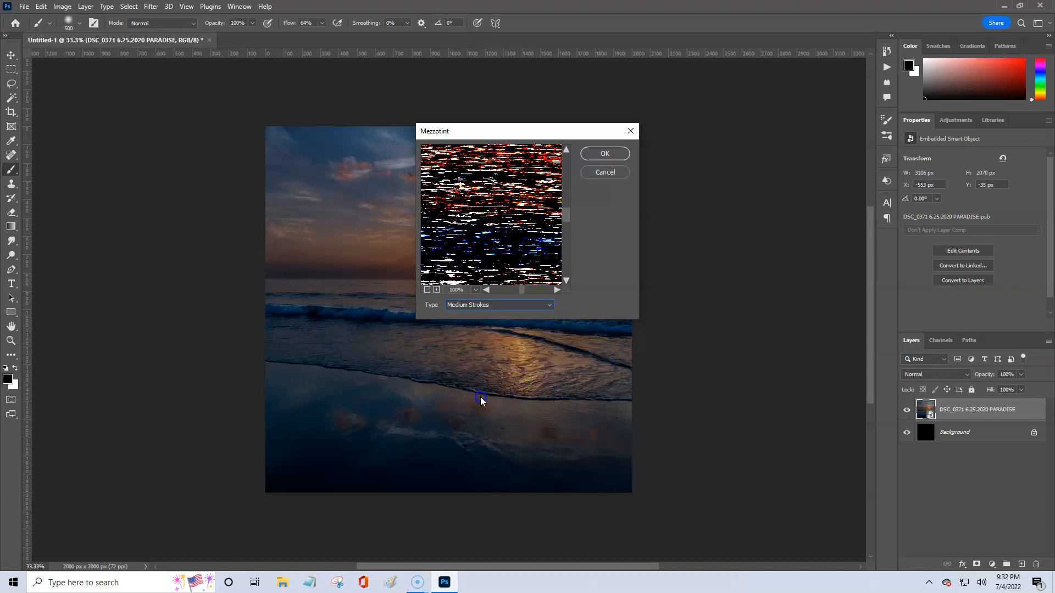
{"action": "left_click", "coordinate": [605, 159]}
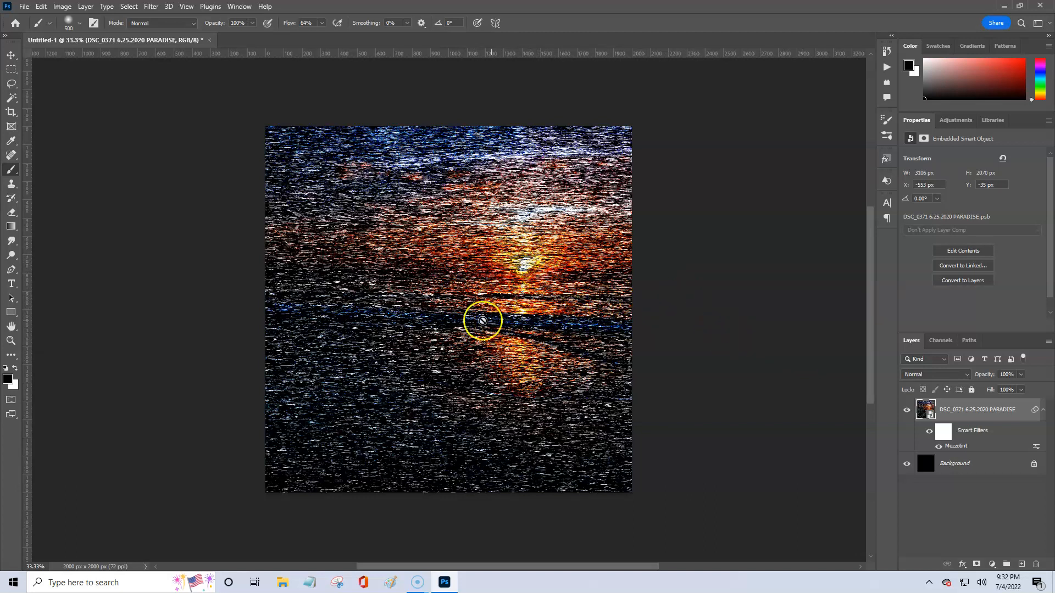
Apply a Radial Blur with amount 100, Zoom method and Best quality, with the blur center shifted onto the sun
{"action": "left_click", "coordinate": [151, 6]}
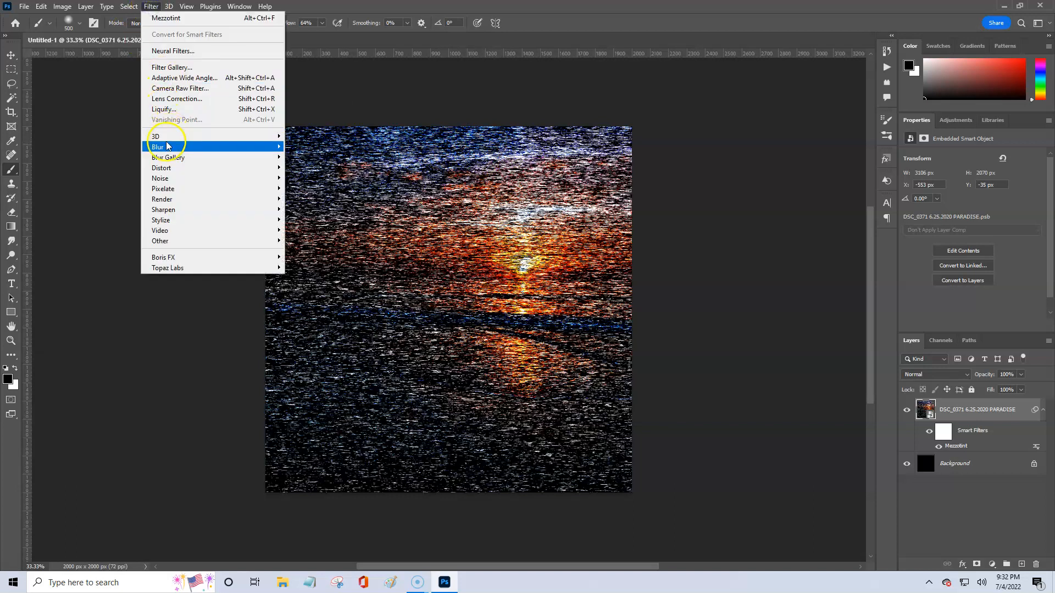
{"action": "mouse_move", "coordinate": [162, 146]}
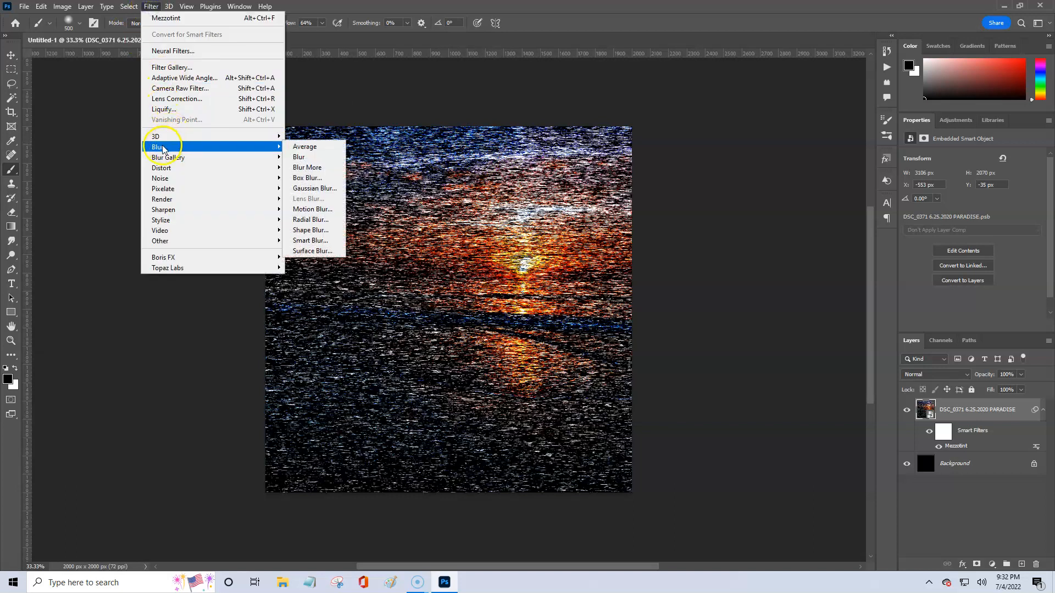
{"action": "left_click", "coordinate": [305, 219]}
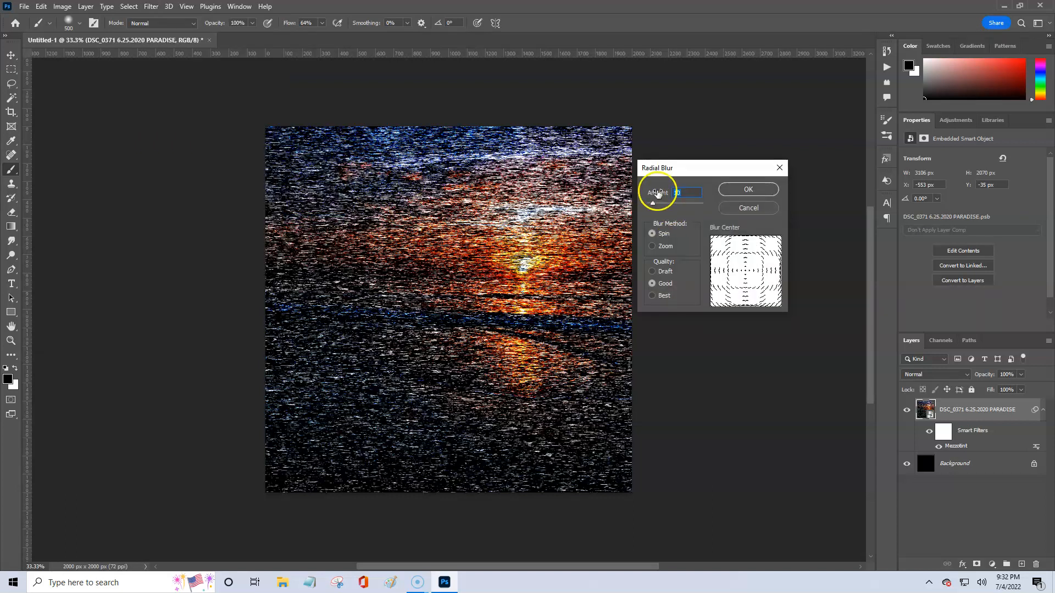
{"action": "left_click_drag", "start_coordinate": [654, 205], "coordinate": [701, 205]}
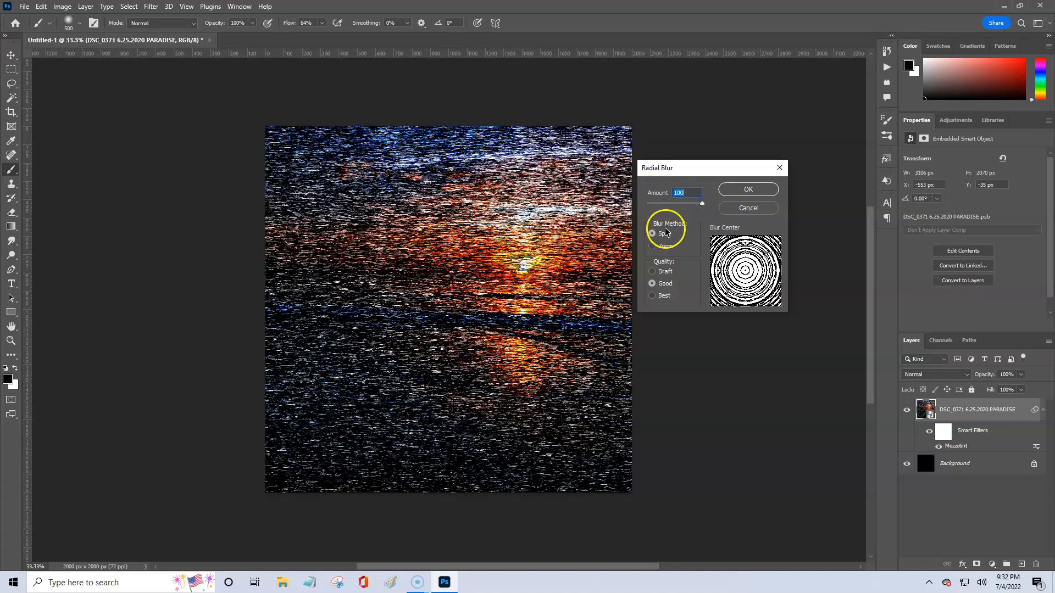
{"action": "left_click", "coordinate": [654, 248]}
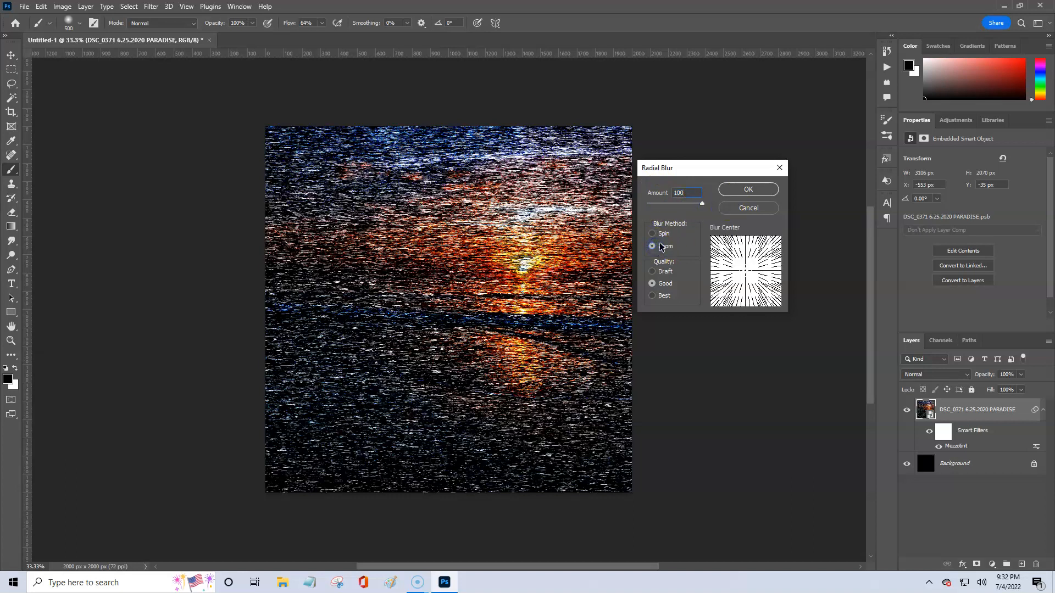
{"action": "left_click", "coordinate": [662, 297]}
{"action": "key", "text": "Return"}
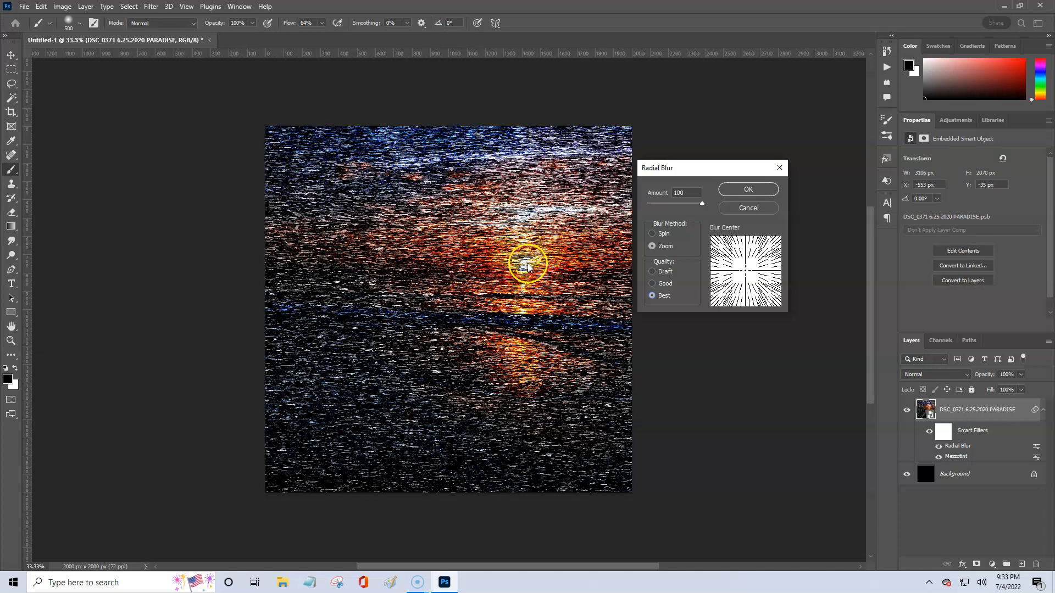
{"action": "mouse_move", "coordinate": [746, 273]}
{"action": "left_mouse_down"}
{"action": "mouse_move", "coordinate": [751, 290]}
{"action": "mouse_move", "coordinate": [755, 265]}
{"action": "left_mouse_up"}
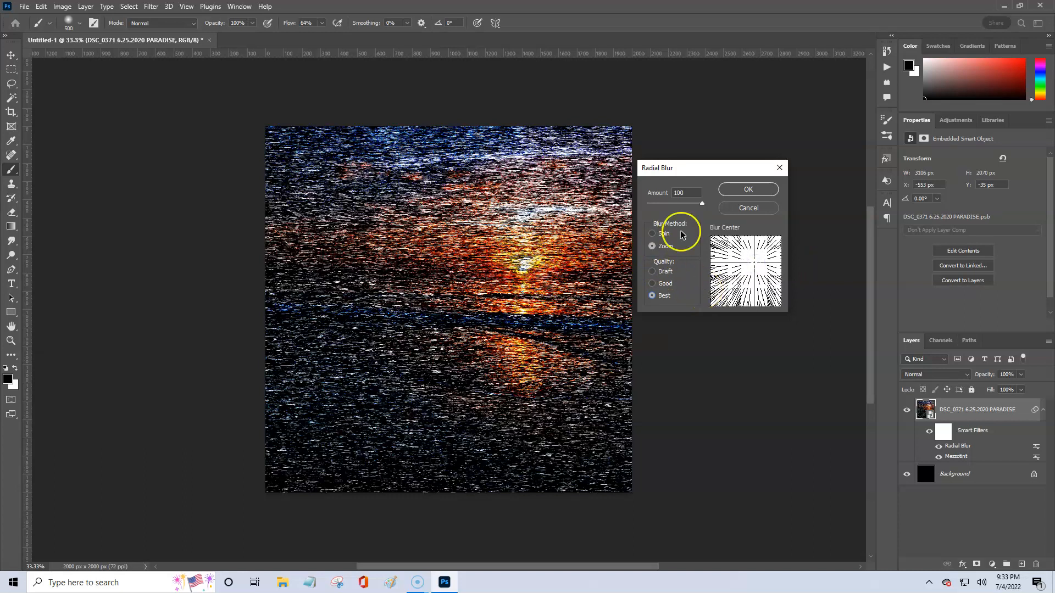
{"action": "left_click", "coordinate": [739, 189]}
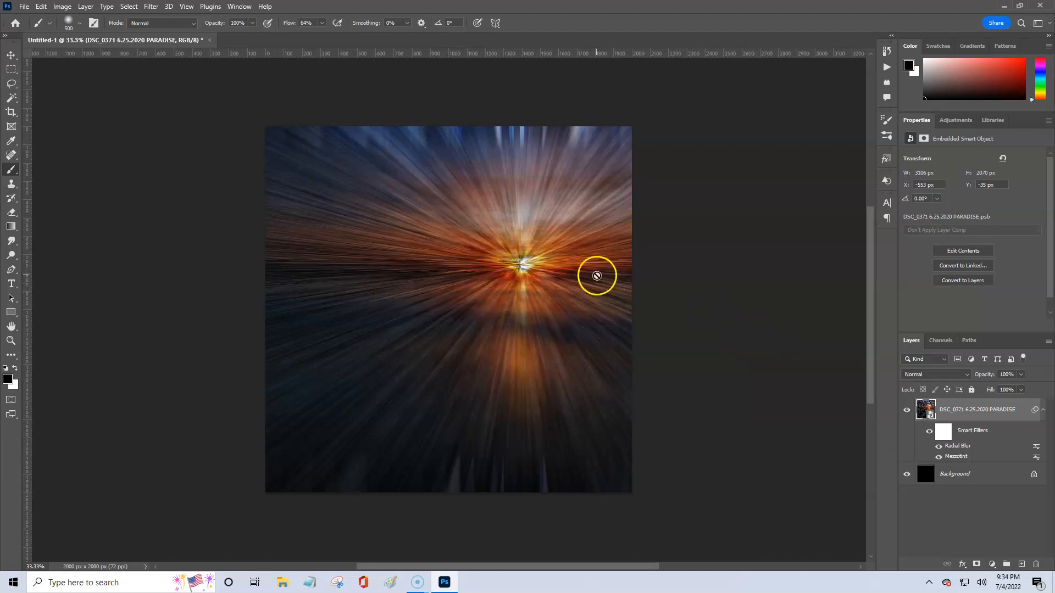
Add a second Radial Blur to the sunset layer with amount 100, Zoom method, Best quality and the same center
{"action": "left_click", "coordinate": [149, 7]}
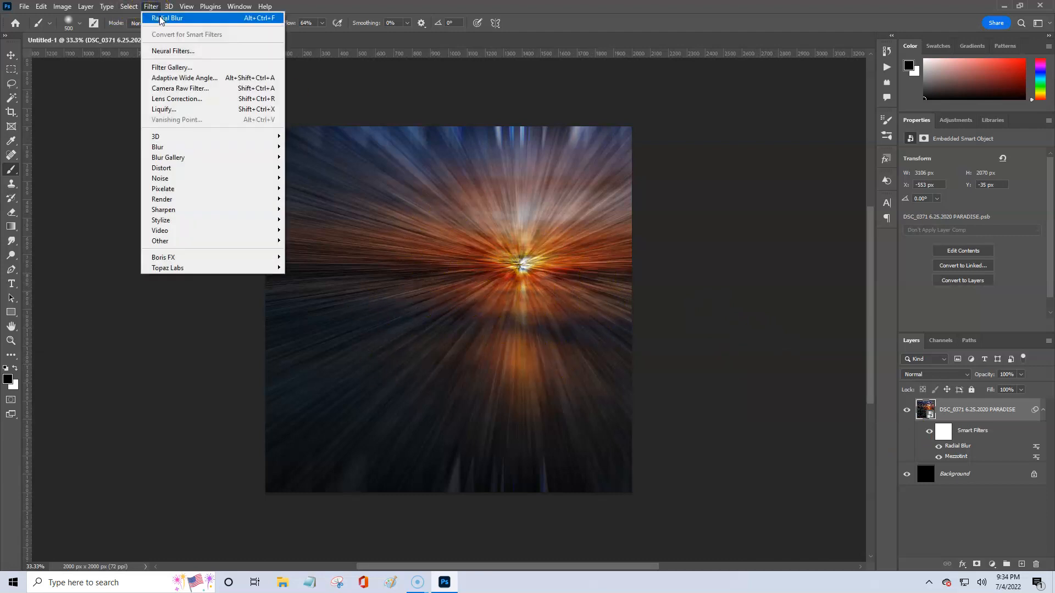
{"action": "mouse_move", "coordinate": [217, 148]}
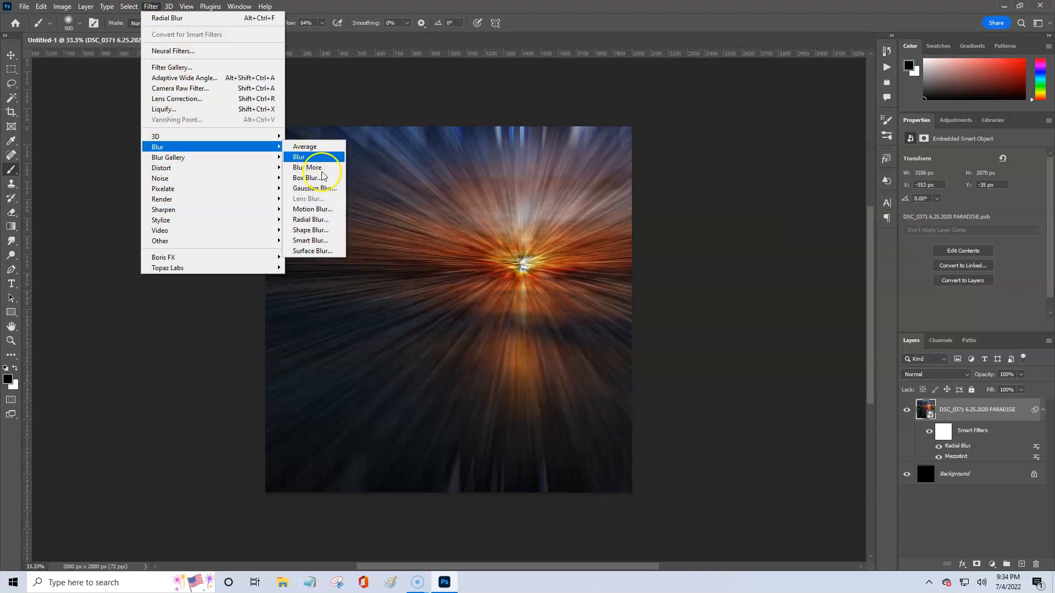
{"action": "left_click", "coordinate": [321, 219]}
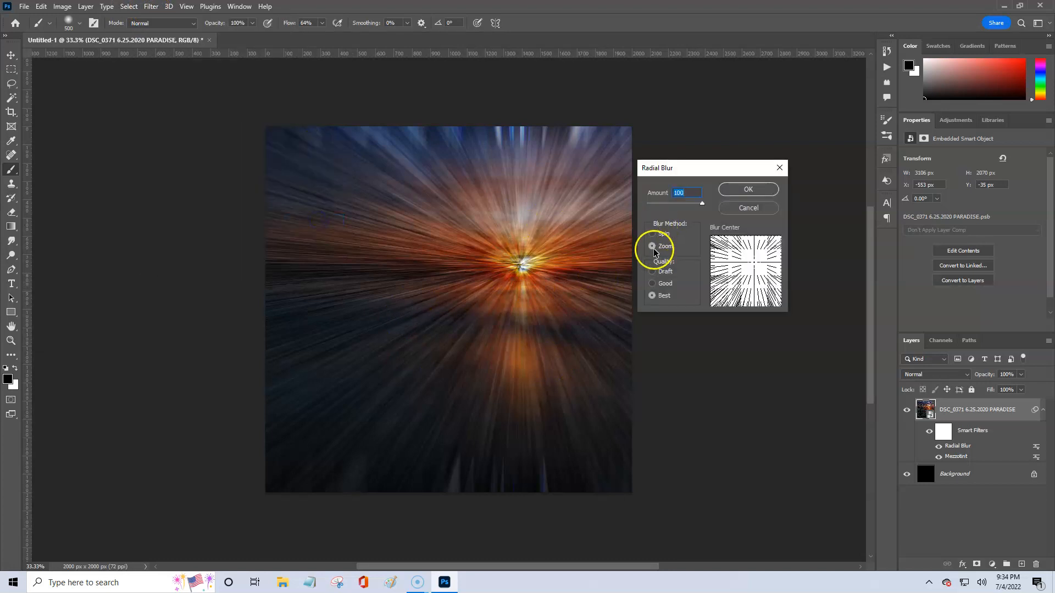
{"action": "left_click", "coordinate": [745, 190]}
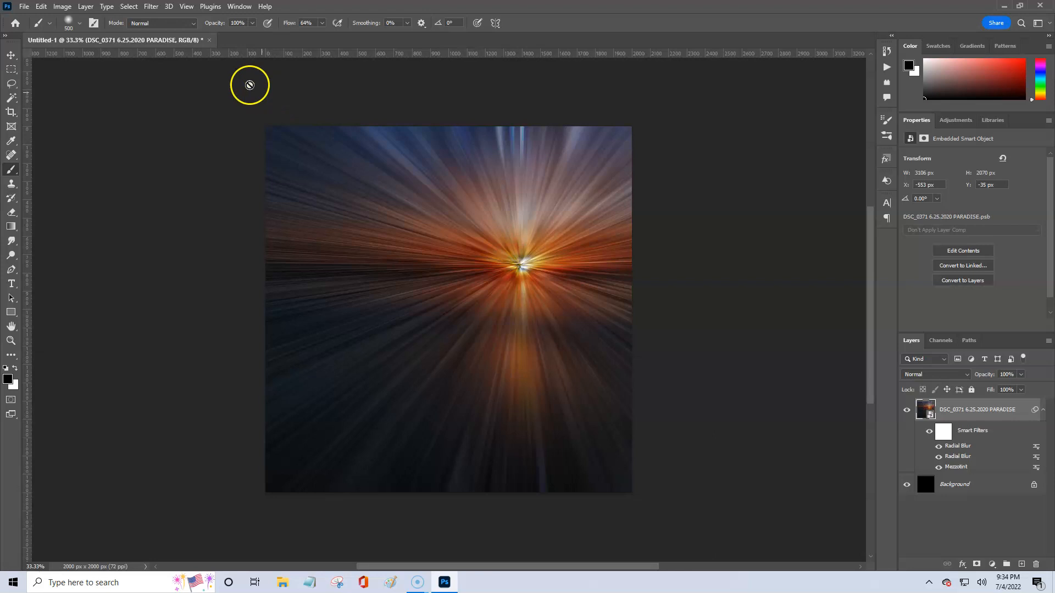
Add a third Radial Blur to the sunset layer with amount 100, Zoom method, Best quality and the same center
{"action": "left_click", "coordinate": [149, 7]}
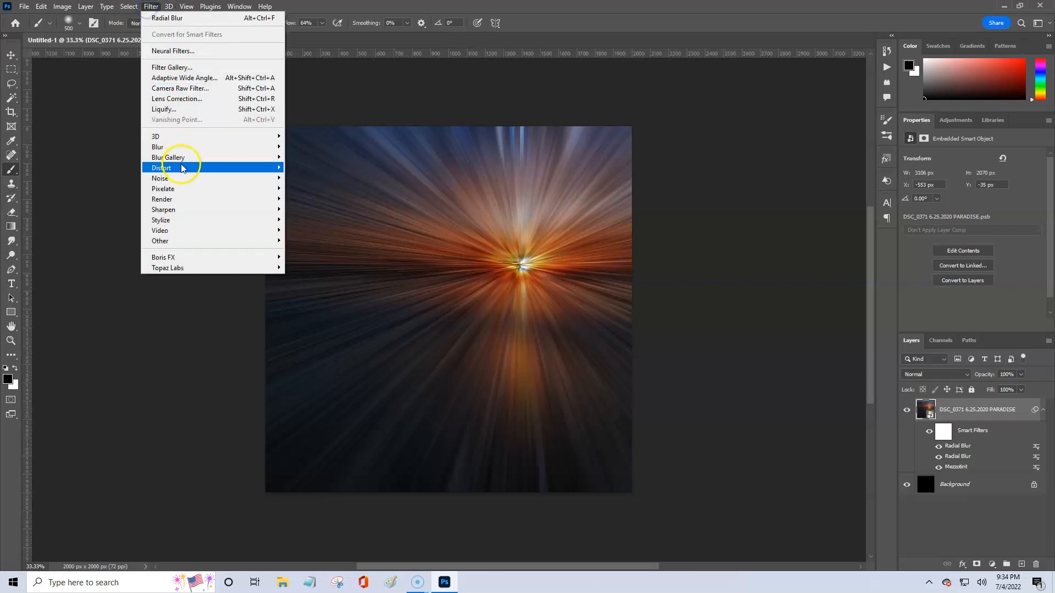
{"action": "mouse_move", "coordinate": [180, 150]}
{"action": "left_click", "coordinate": [204, 18]}
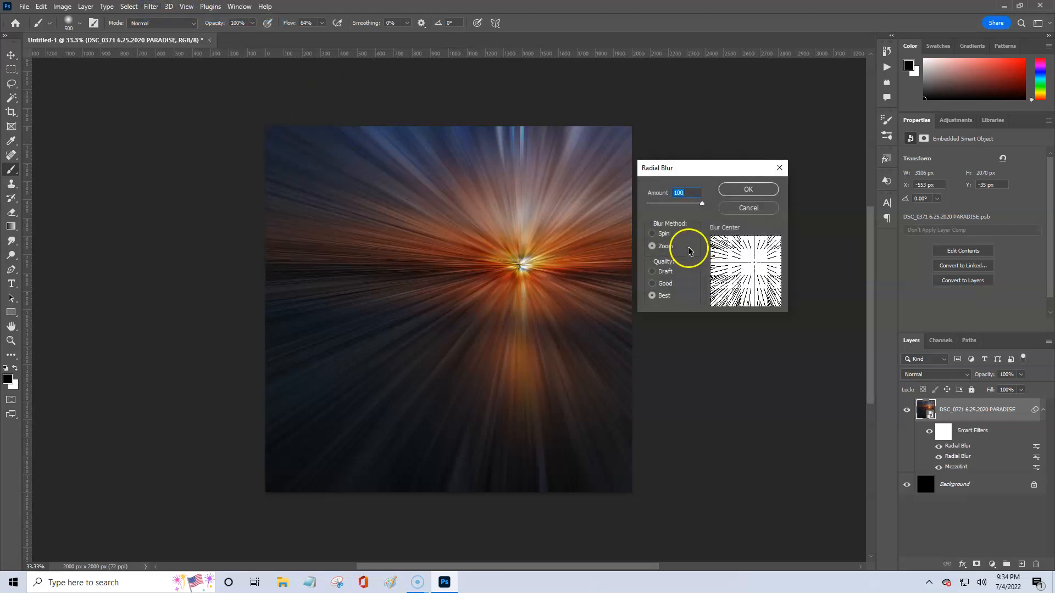
{"action": "left_click", "coordinate": [742, 189]}
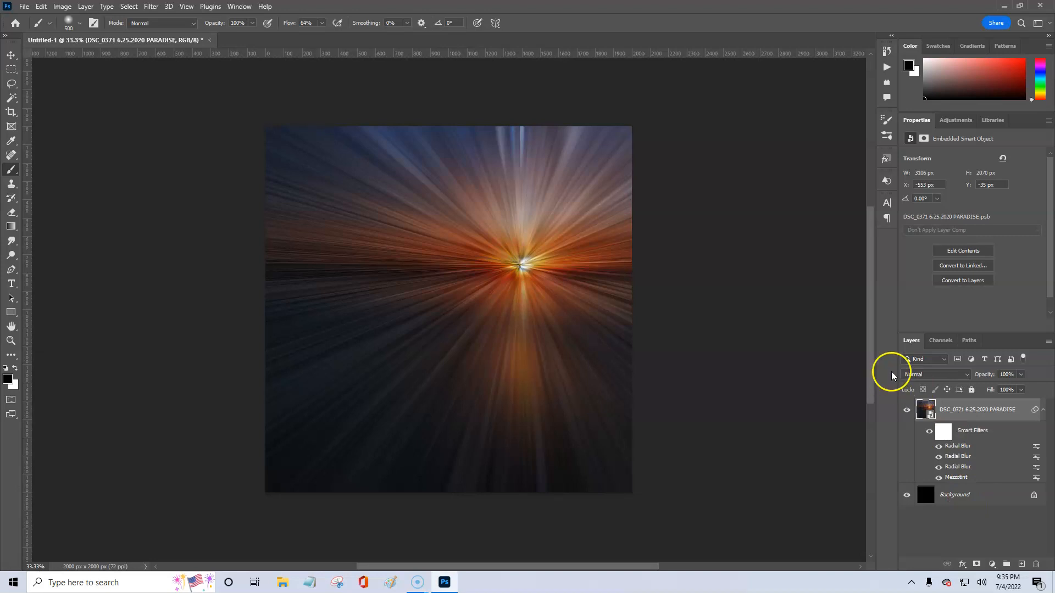
Examine the blurred light rays of the sunset layer up close, from the bright center to the canvas edges, and return to the full view
{"action": "left_click", "coordinate": [983, 506]}
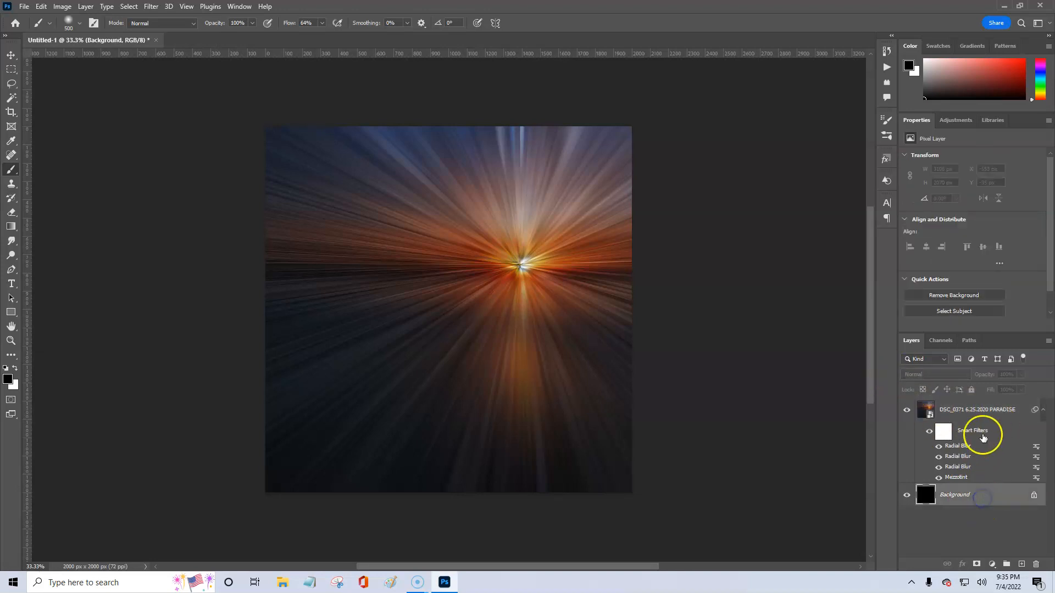
{"action": "left_click", "coordinate": [982, 410]}
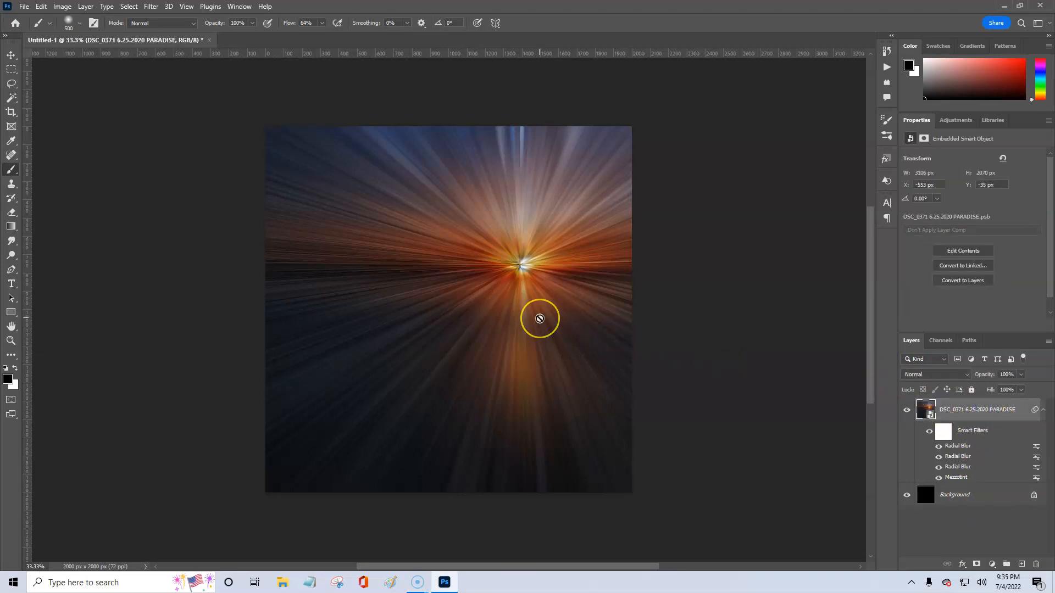
{"action": "scroll", "coordinate": [540, 318], "scroll_direction": "up", "scroll_amount": 3}
{"action": "scroll", "coordinate": [539, 319], "scroll_direction": "up", "scroll_amount": 3}
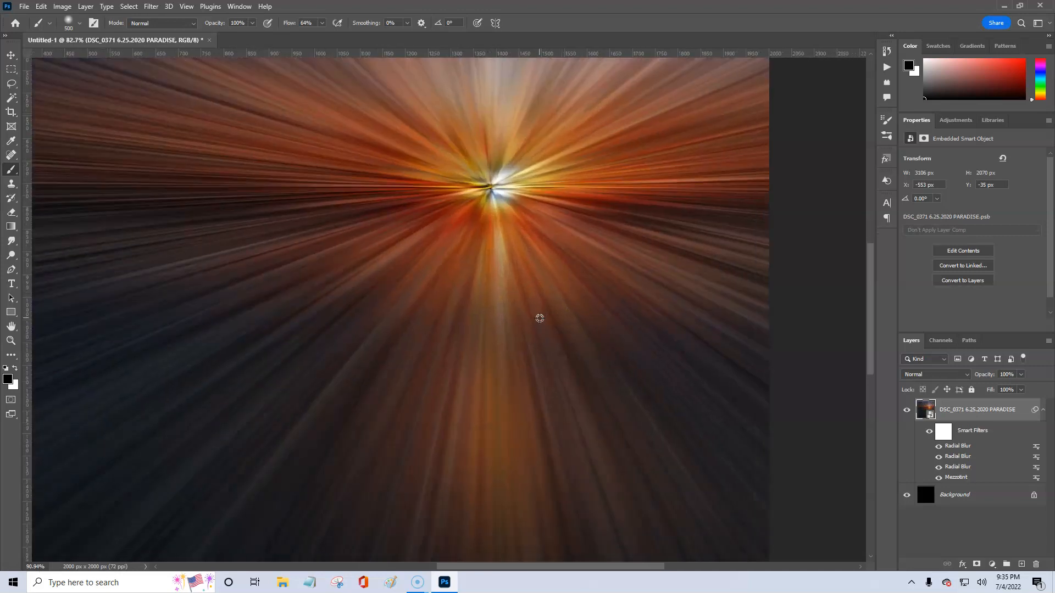
{"action": "scroll", "coordinate": [539, 318], "scroll_direction": "up", "scroll_amount": 3}
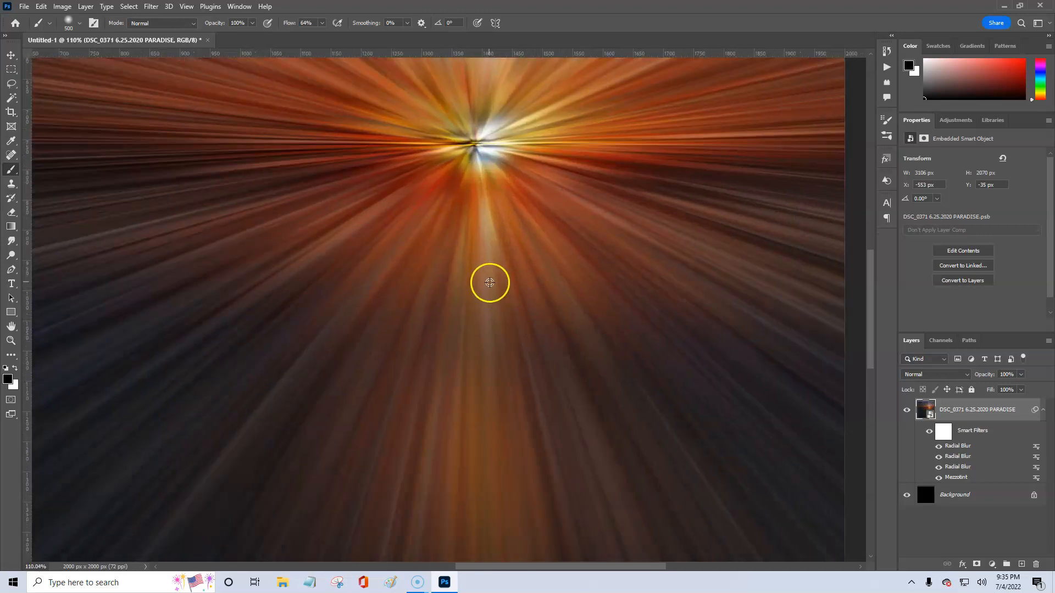
{"action": "left_click_drag", "start_coordinate": [483, 287], "coordinate": [678, 452]}
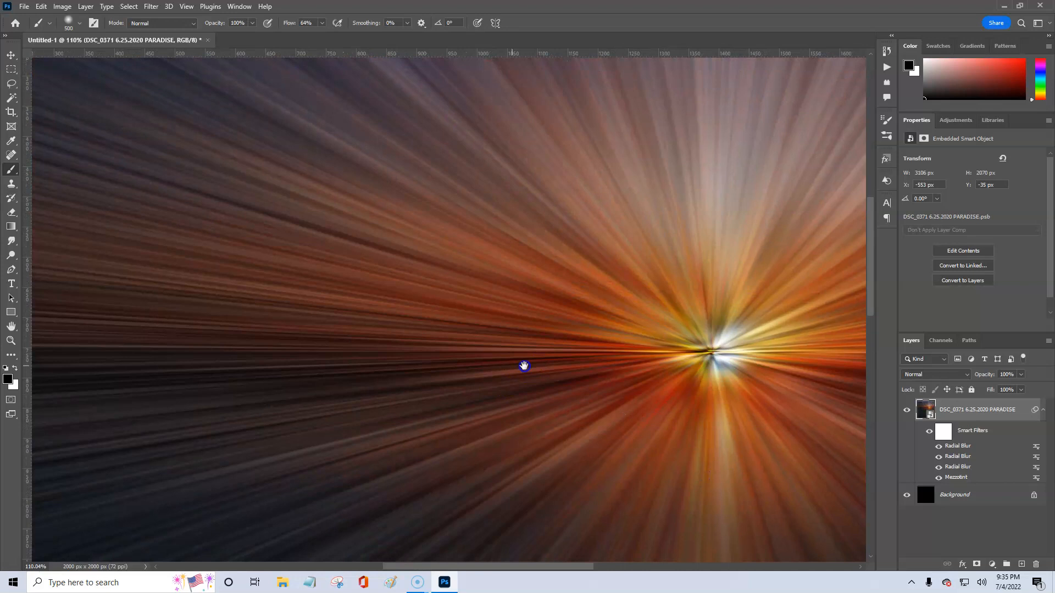
{"action": "left_click_drag", "start_coordinate": [522, 364], "coordinate": [623, 432]}
{"action": "left_click_drag", "start_coordinate": [425, 307], "coordinate": [697, 244]}
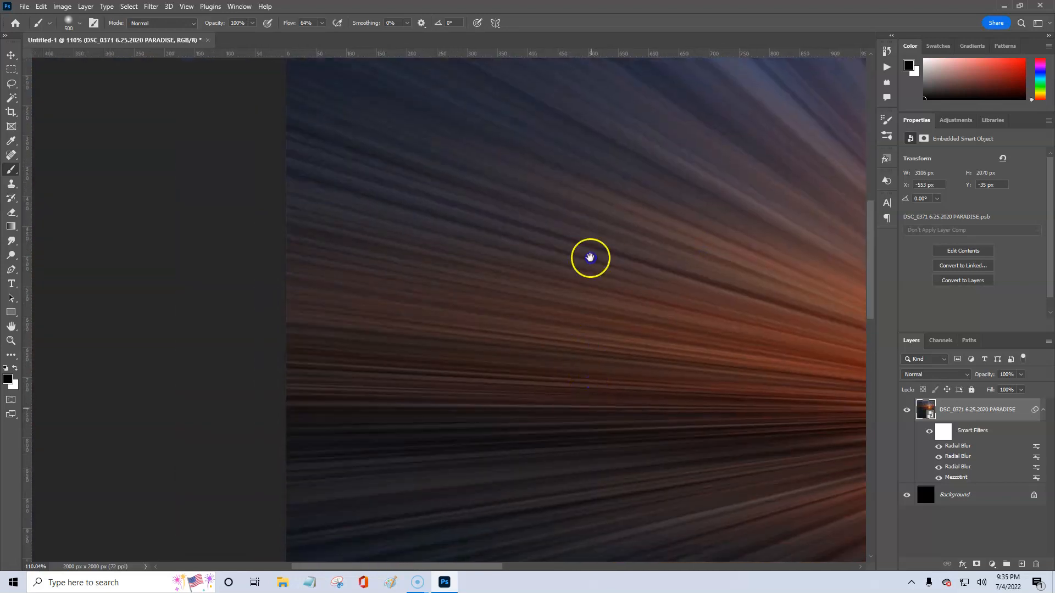
{"action": "left_click_drag", "start_coordinate": [590, 407], "coordinate": [591, 180]}
{"action": "left_click_drag", "start_coordinate": [590, 321], "coordinate": [341, 198]}
{"action": "left_click_drag", "start_coordinate": [384, 308], "coordinate": [471, 393]}
{"action": "left_click_drag", "start_coordinate": [617, 224], "coordinate": [796, 384]}
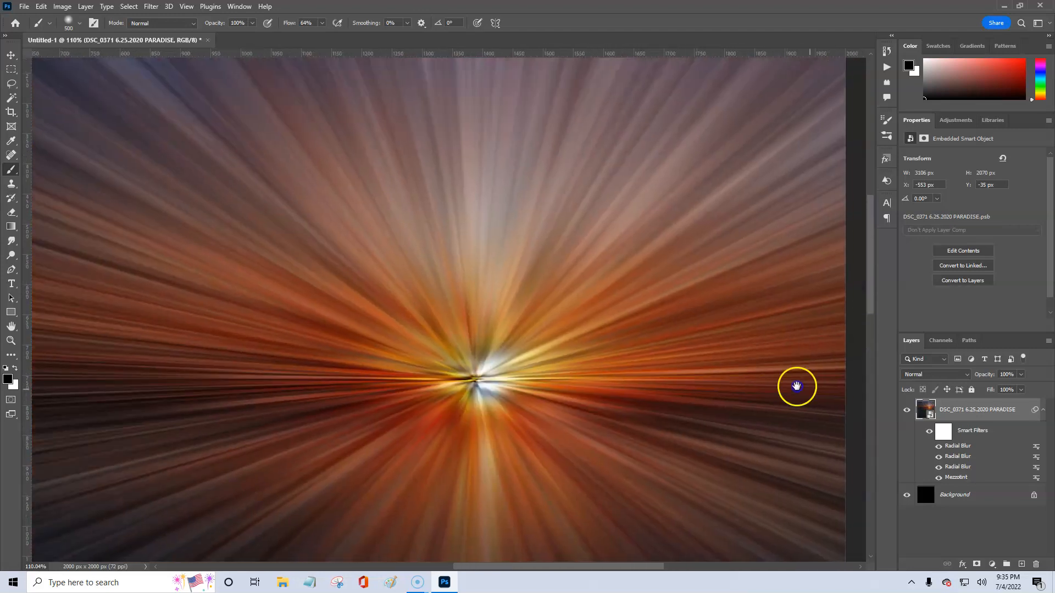
{"action": "left_click_drag", "start_coordinate": [586, 341], "coordinate": [662, 247]}
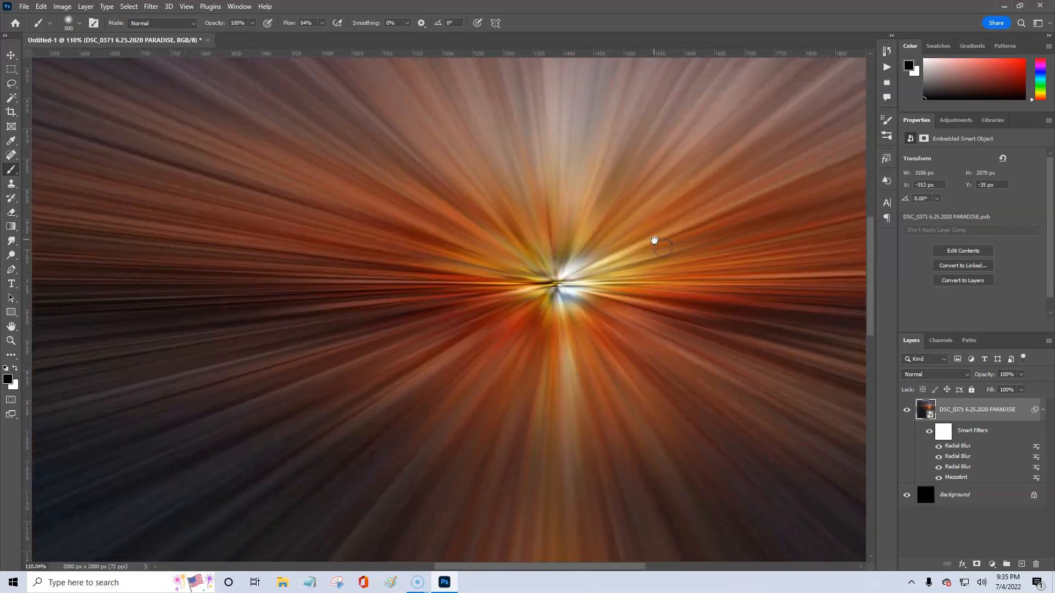
{"action": "scroll", "coordinate": [654, 240], "scroll_direction": "down", "scroll_amount": 5}
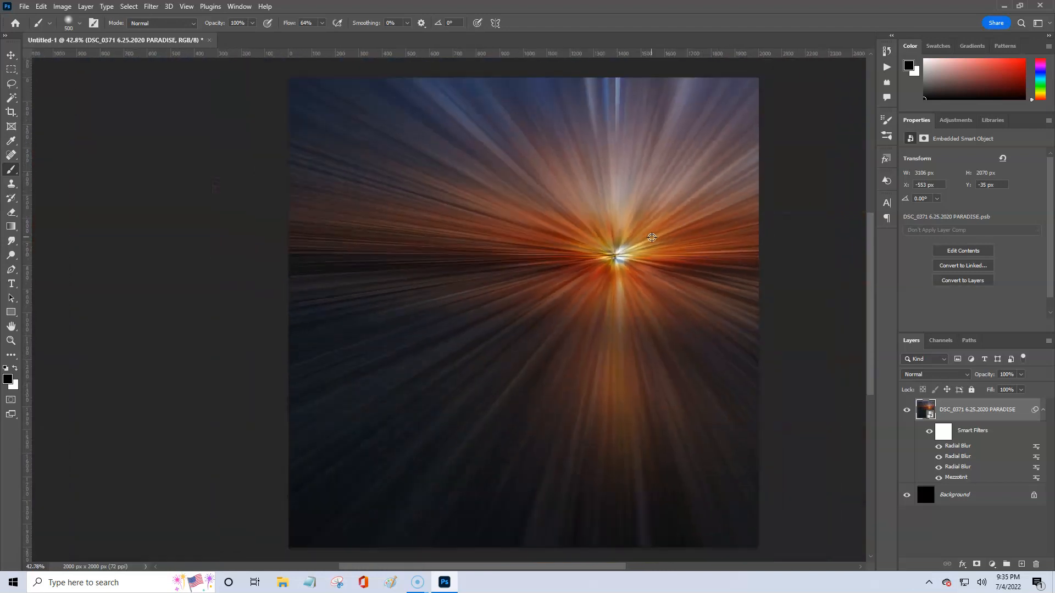
{"action": "left_click_drag", "start_coordinate": [629, 306], "coordinate": [588, 299]}
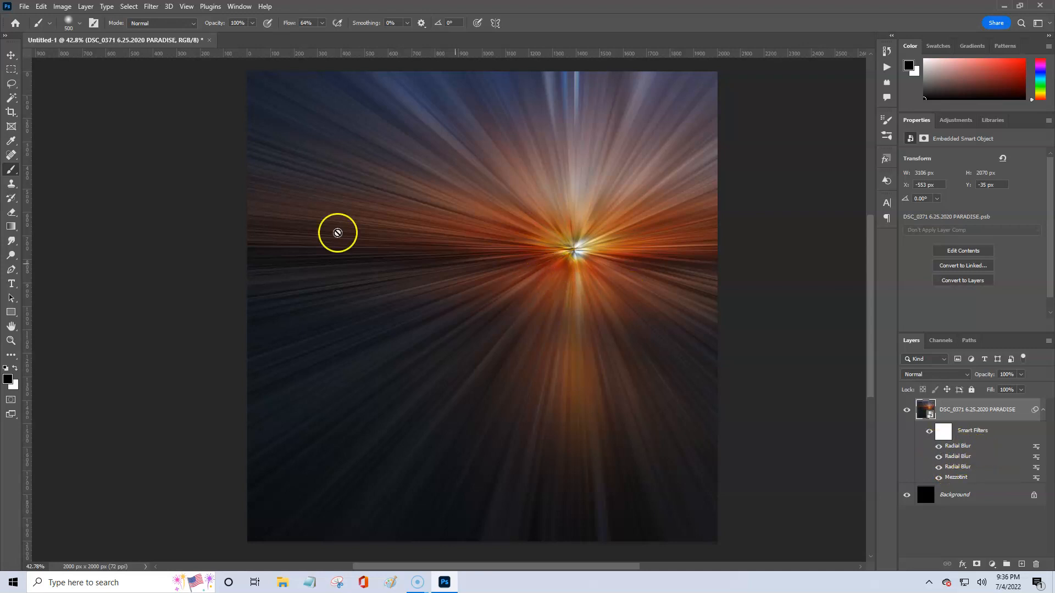
Apply a Twirl filter with an angle of 130° to the sunset layer, checking the whole image in the filter preview
{"action": "left_click", "coordinate": [152, 6]}
{"action": "mouse_move", "coordinate": [159, 169]}
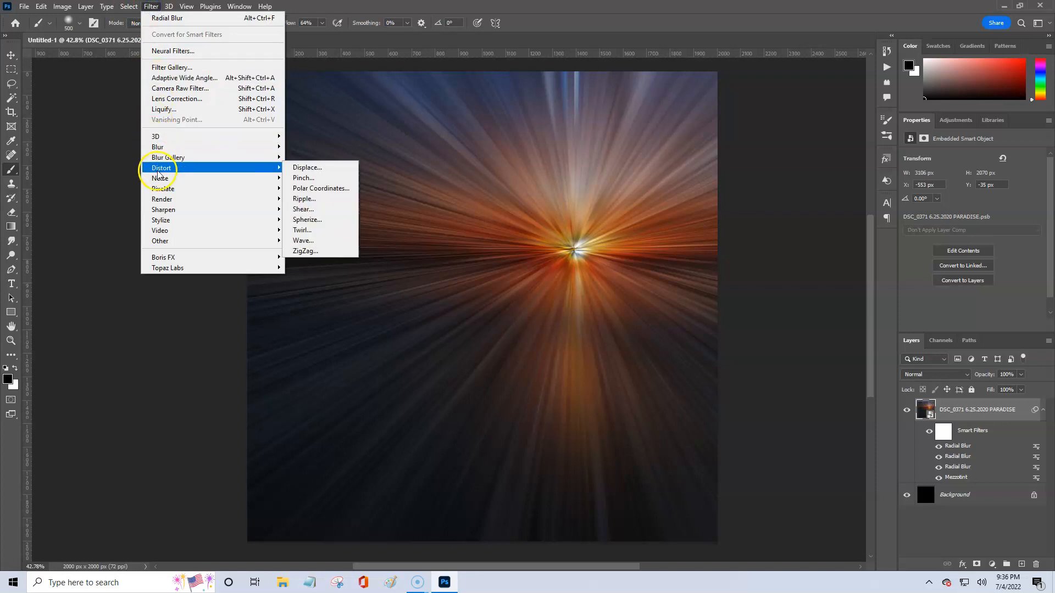
{"action": "left_click", "coordinate": [311, 230]}
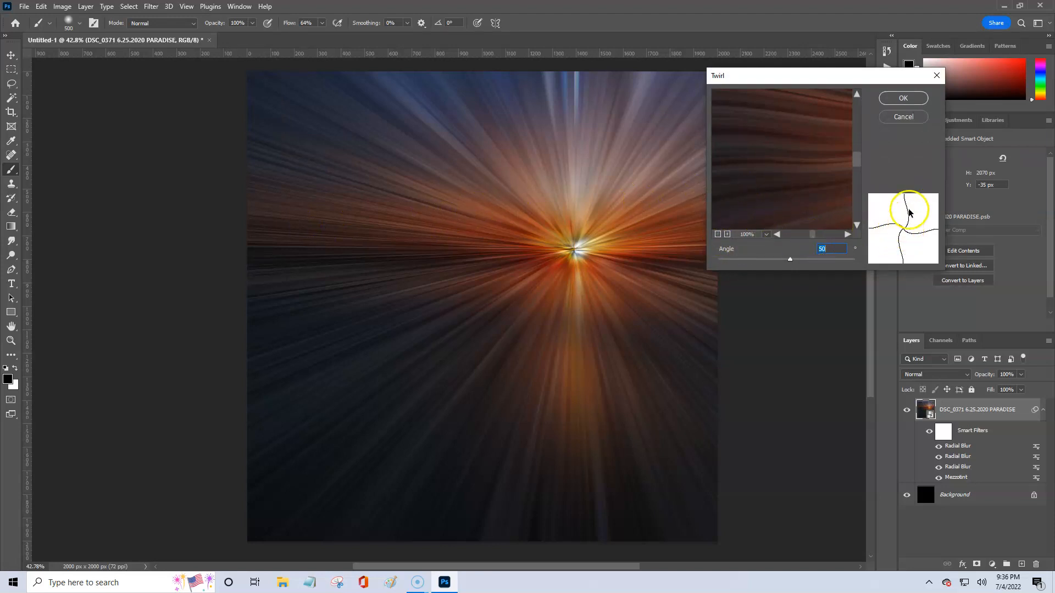
{"action": "left_click", "coordinate": [718, 234]}
{"action": "left_click", "coordinate": [717, 235]}
{"action": "left_click", "coordinate": [718, 235]}
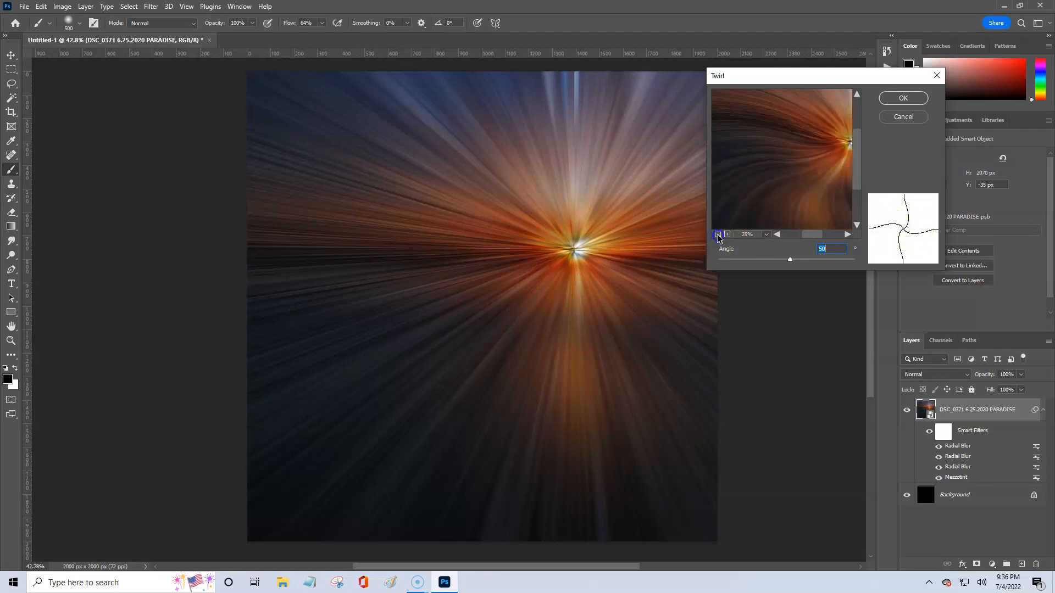
{"action": "left_click", "coordinate": [717, 235]}
{"action": "left_click", "coordinate": [717, 235]}
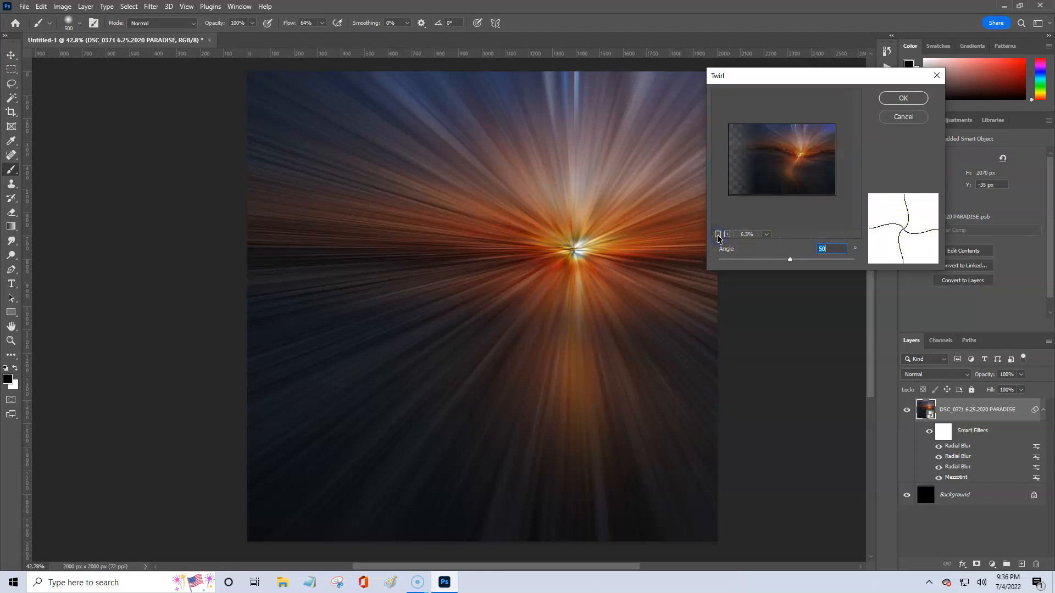
{"action": "mouse_move", "coordinate": [790, 259]}
{"action": "left_mouse_down"}
{"action": "mouse_move", "coordinate": [840, 264]}
{"action": "mouse_move", "coordinate": [794, 263]}
{"action": "mouse_move", "coordinate": [802, 263]}
{"action": "left_mouse_up"}
{"action": "left_click_drag", "start_coordinate": [798, 175], "coordinate": [797, 144]}
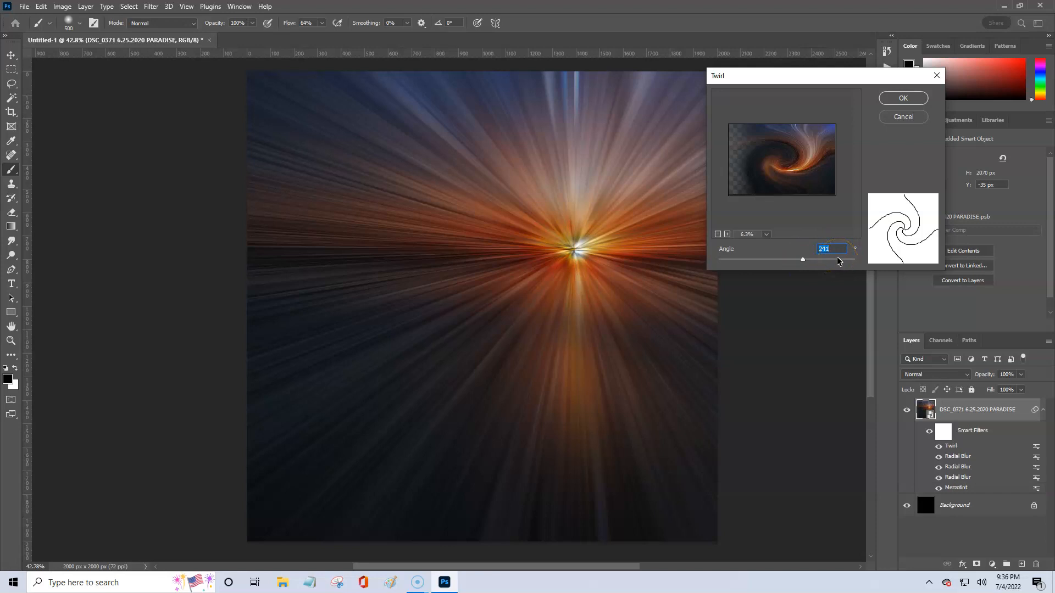
{"action": "type", "text": "3"}
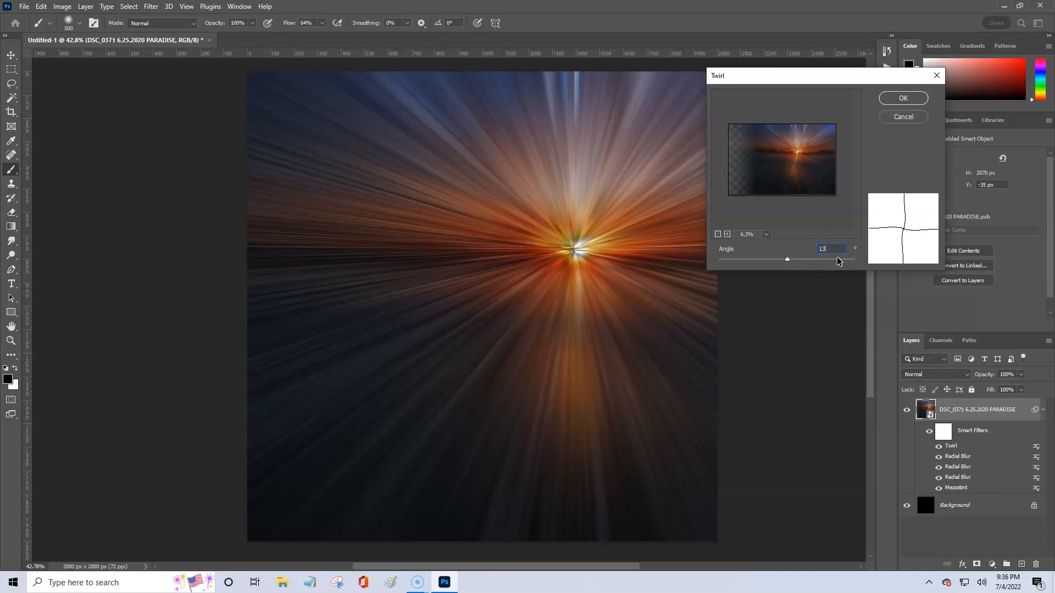
{"action": "type", "text": "0"}
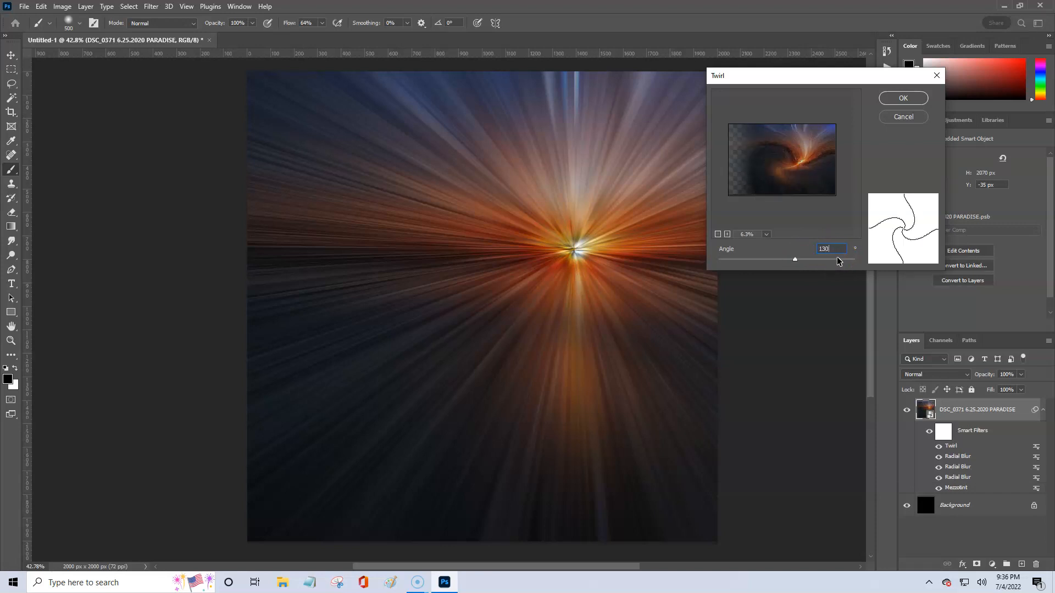
{"action": "left_click", "coordinate": [901, 99]}
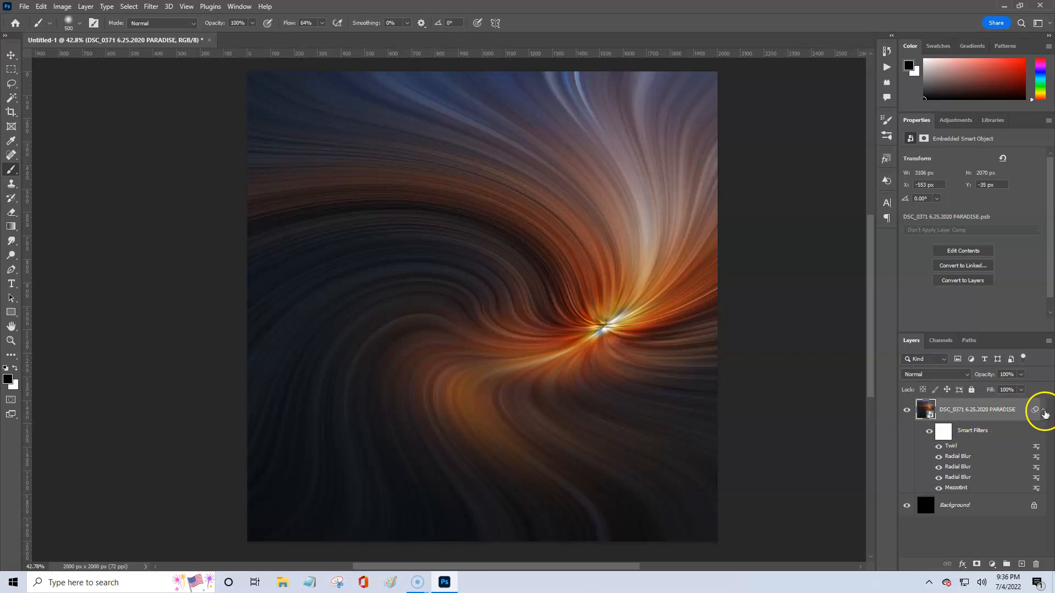
Collapse the smart filter list and duplicate the twirled sunset layer
{"action": "left_click", "coordinate": [1038, 409]}
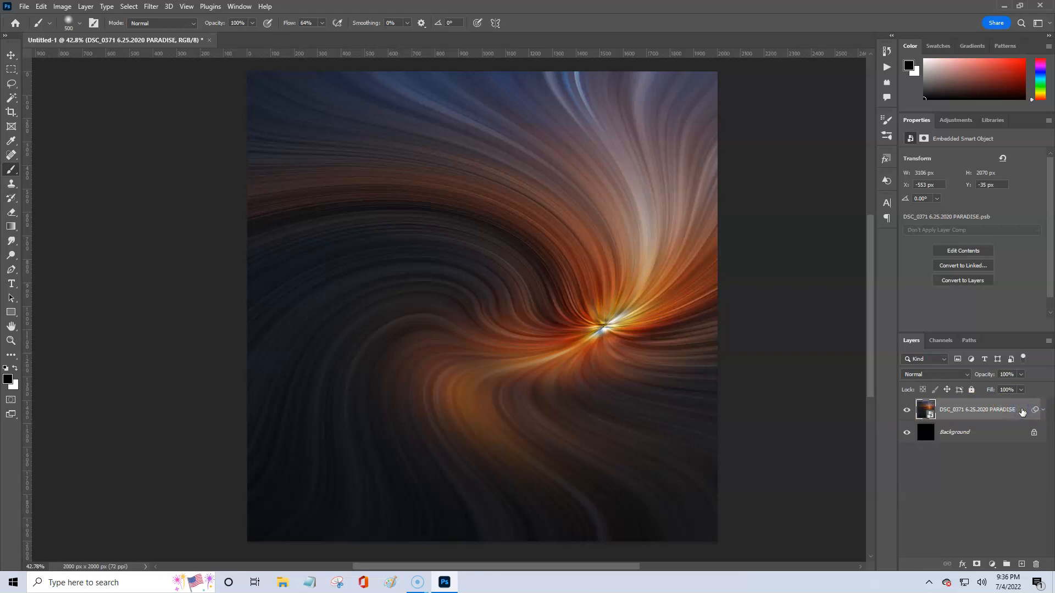
{"action": "key", "text": "ctrl+j"}
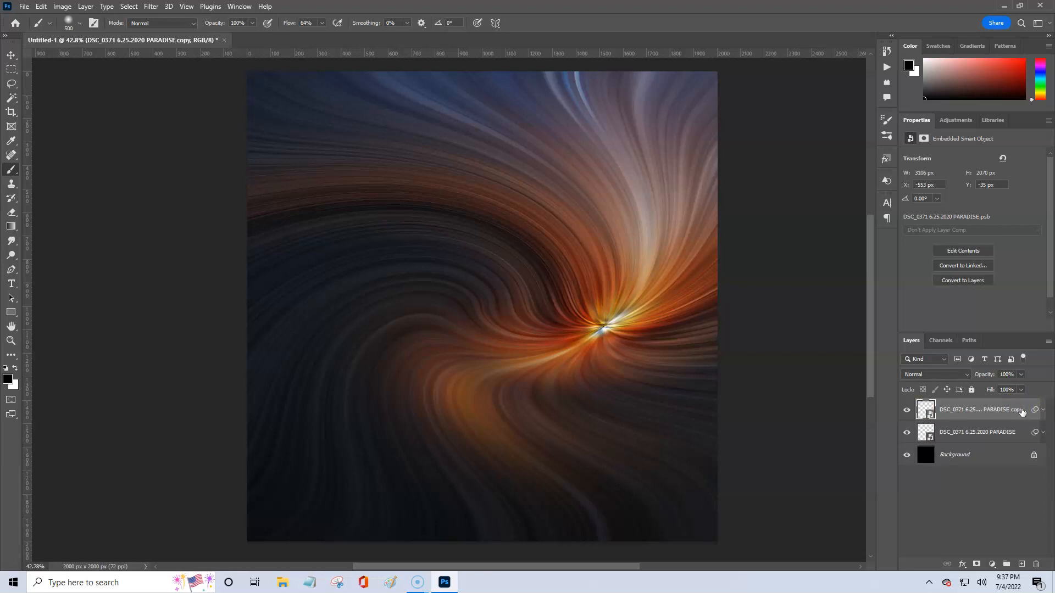
{"action": "key", "text": "ctrl+z"}
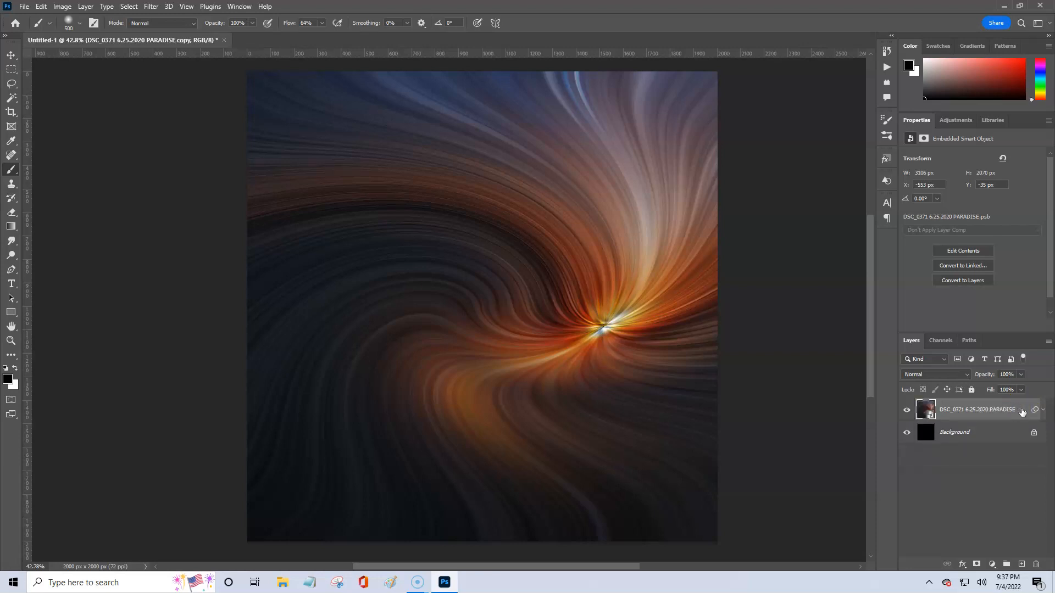
{"action": "right_click", "coordinate": [1022, 412]}
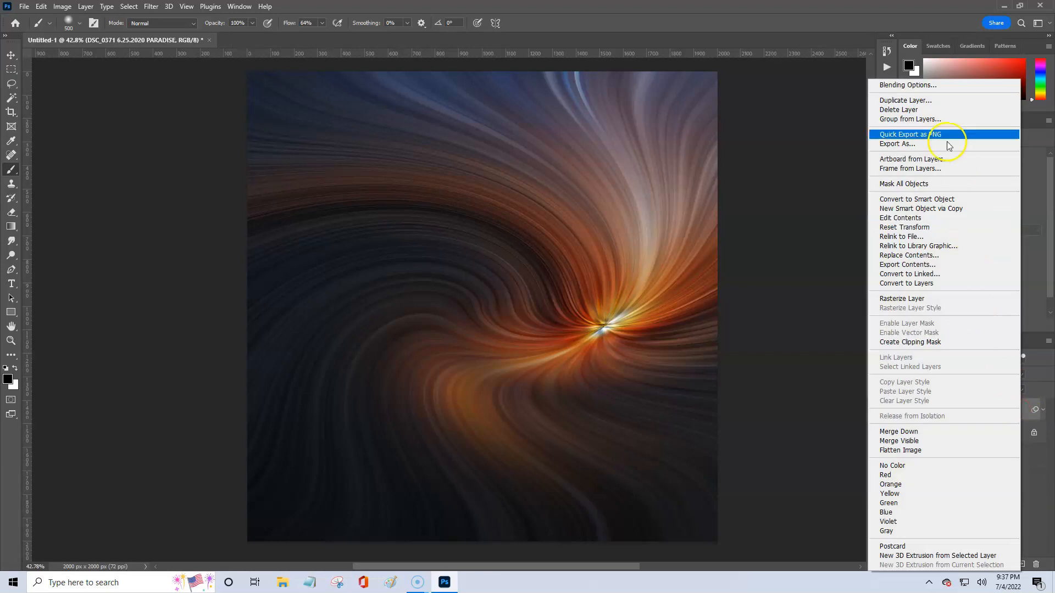
{"action": "left_click", "coordinate": [1023, 418]}
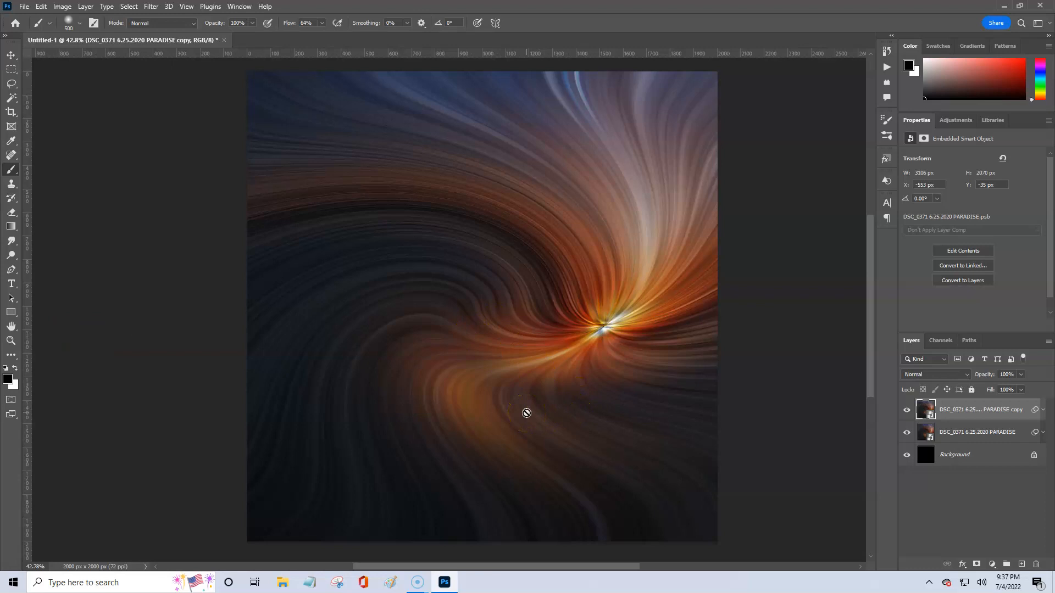
{"action": "key", "text": "ctrl+t"}
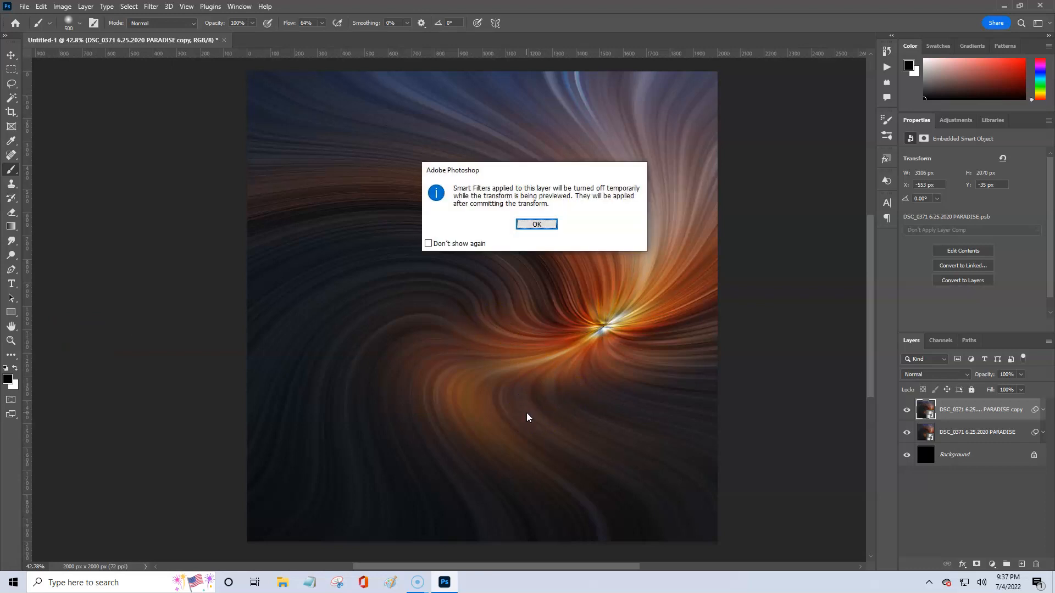
{"action": "left_click", "coordinate": [544, 225]}
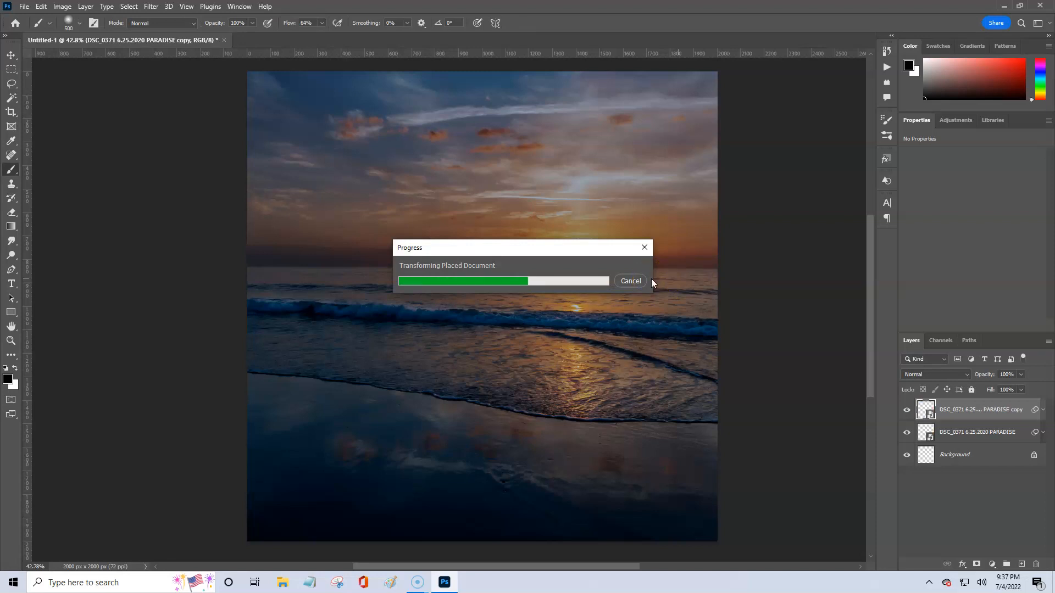
{"action": "left_click", "coordinate": [621, 284]}
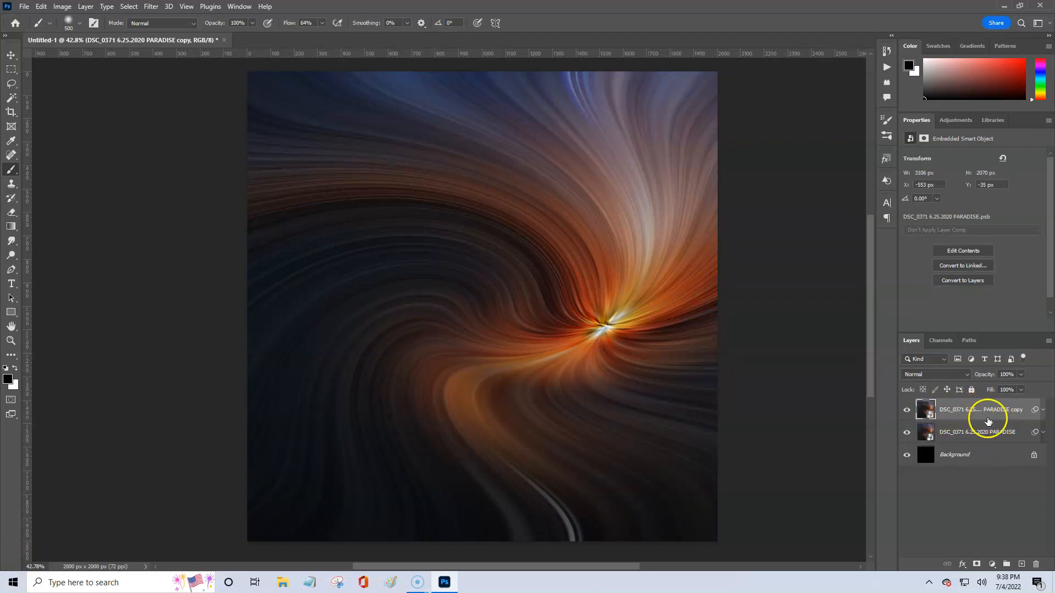
Rasterize the original sunset layer and its copy
{"action": "left_click", "coordinate": [988, 432]}
{"action": "right_click", "coordinate": [1019, 431]}
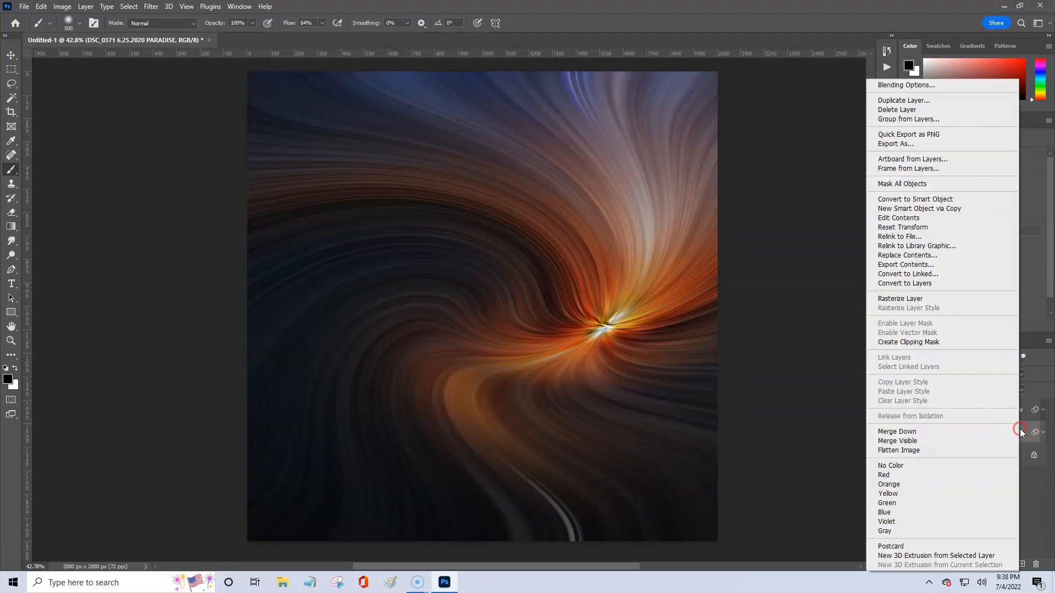
{"action": "left_click", "coordinate": [934, 299]}
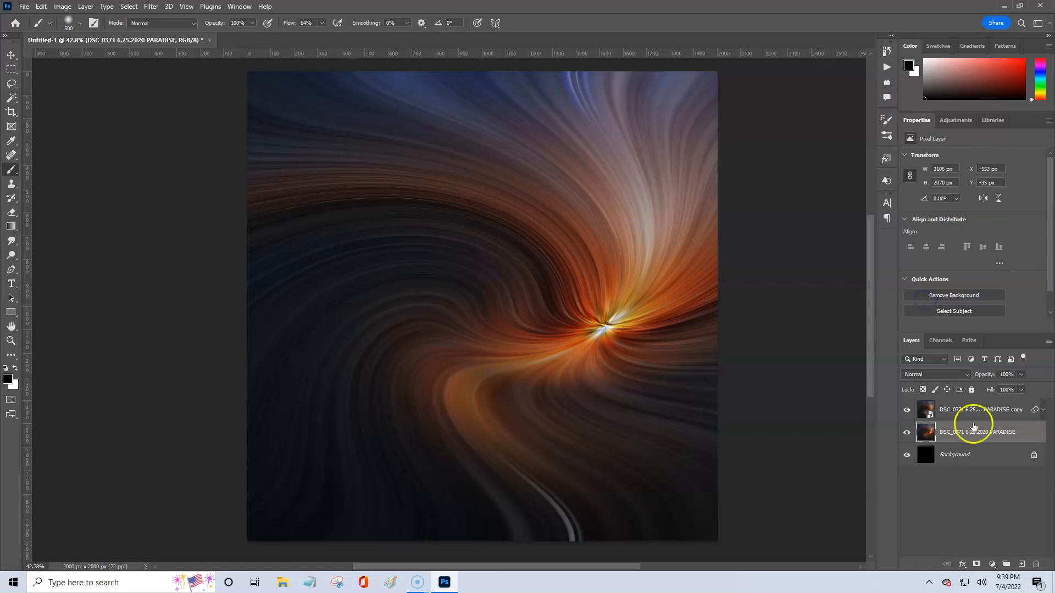
{"action": "left_click", "coordinate": [1000, 411]}
{"action": "right_click", "coordinate": [999, 413]}
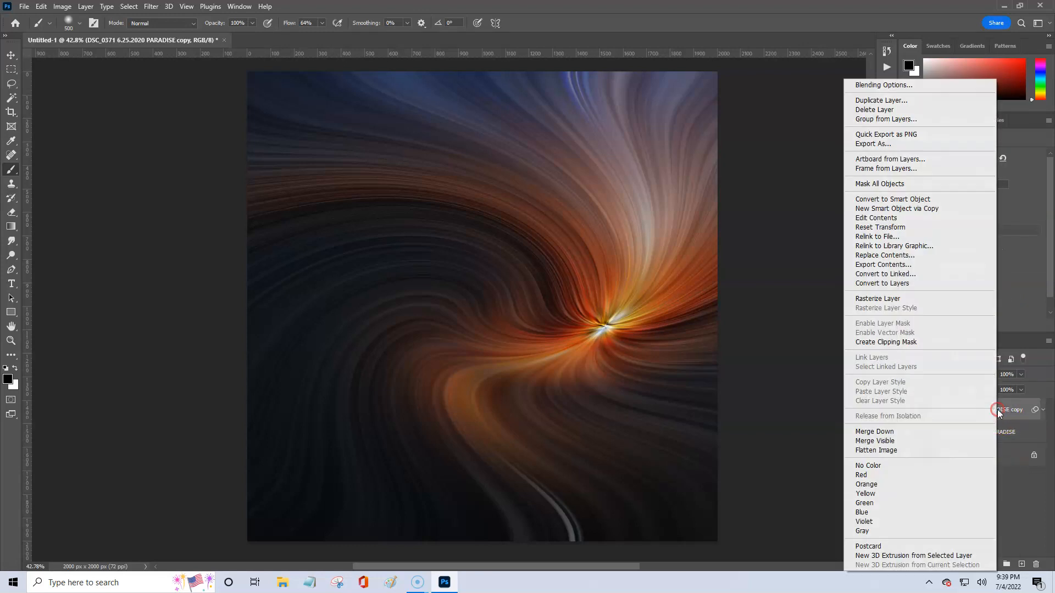
{"action": "left_click", "coordinate": [896, 299]}
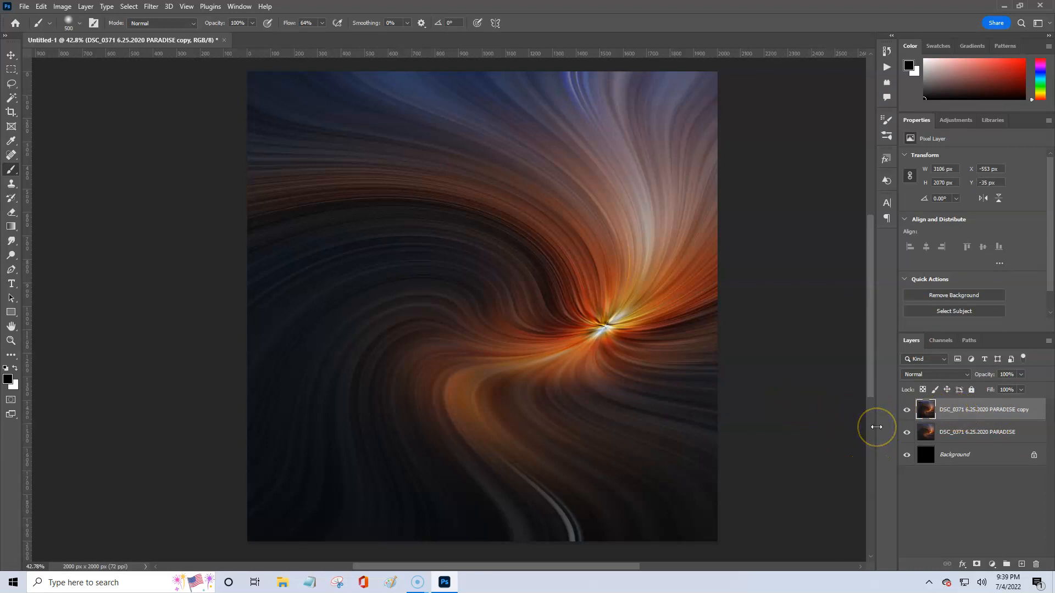
Flip the sunset layer copy horizontally and compare it with the original layer by toggling its visibility
{"action": "key", "text": "ctrl+t"}
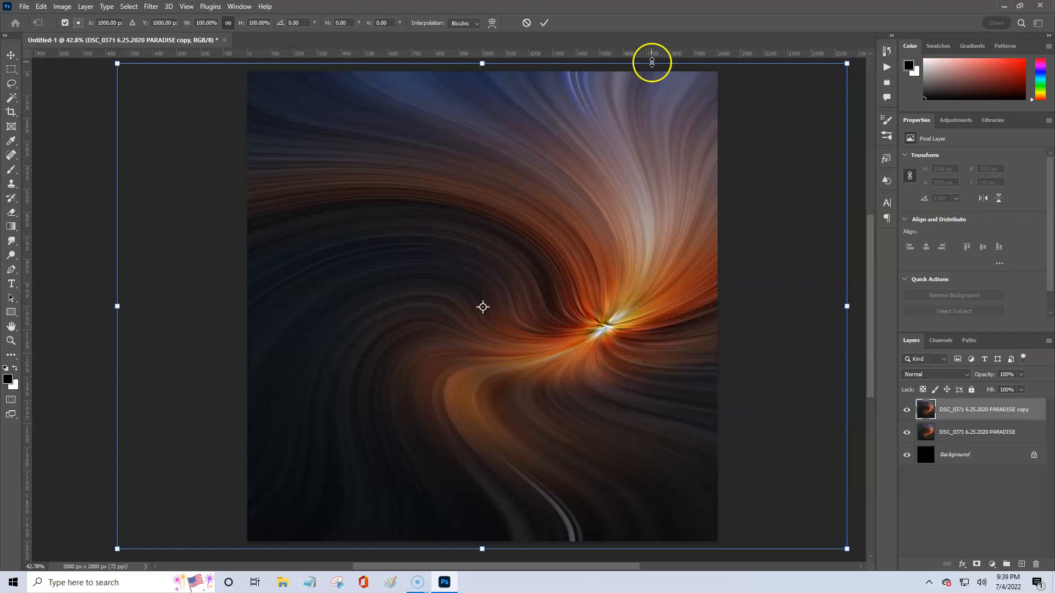
{"action": "right_click", "coordinate": [626, 290]}
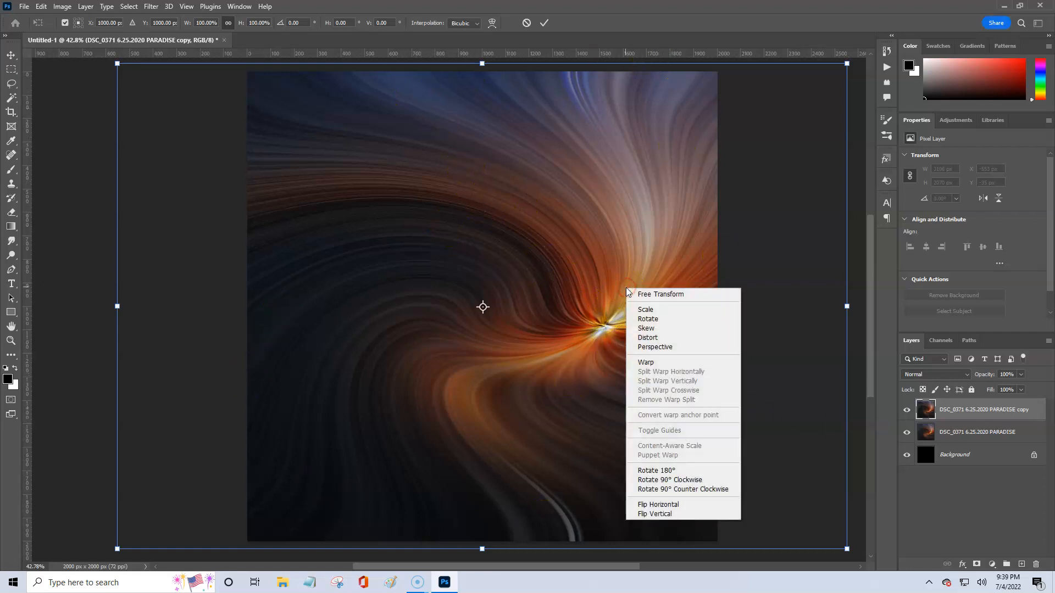
{"action": "left_click", "coordinate": [654, 505]}
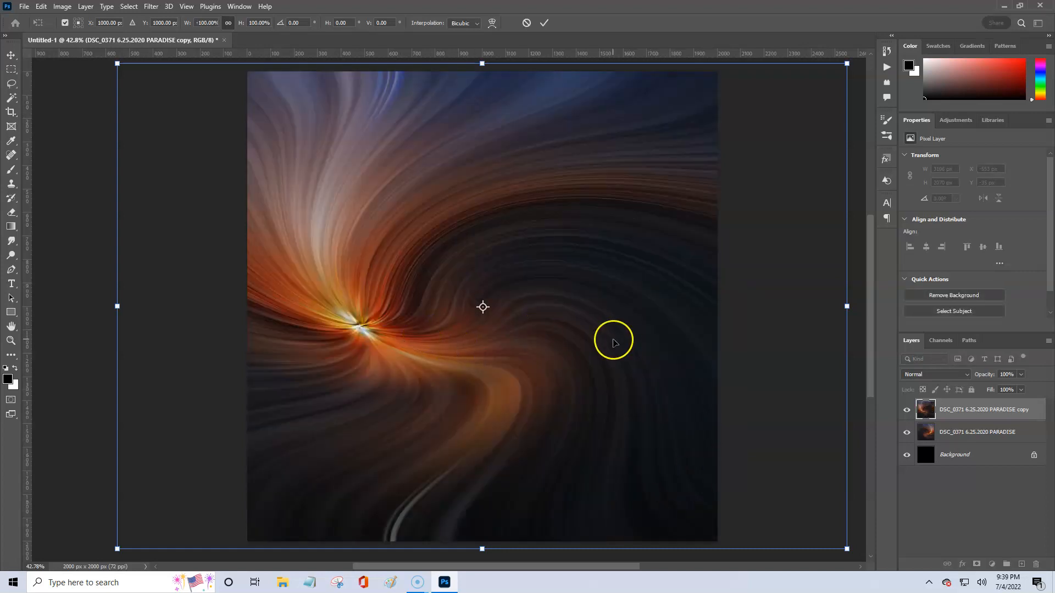
{"action": "left_click", "coordinate": [544, 22]}
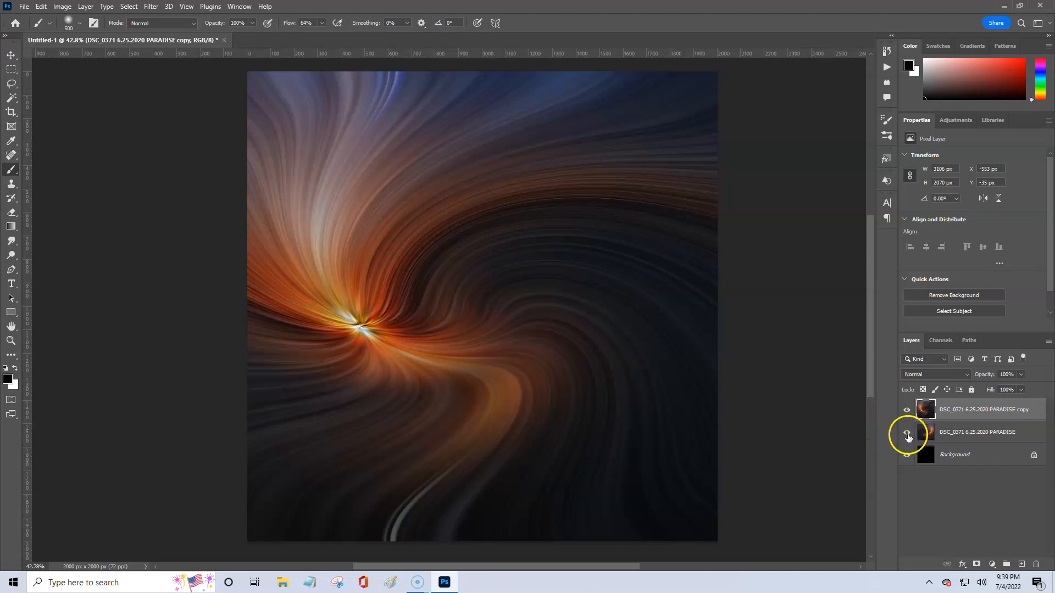
{"action": "left_click", "coordinate": [908, 436]}
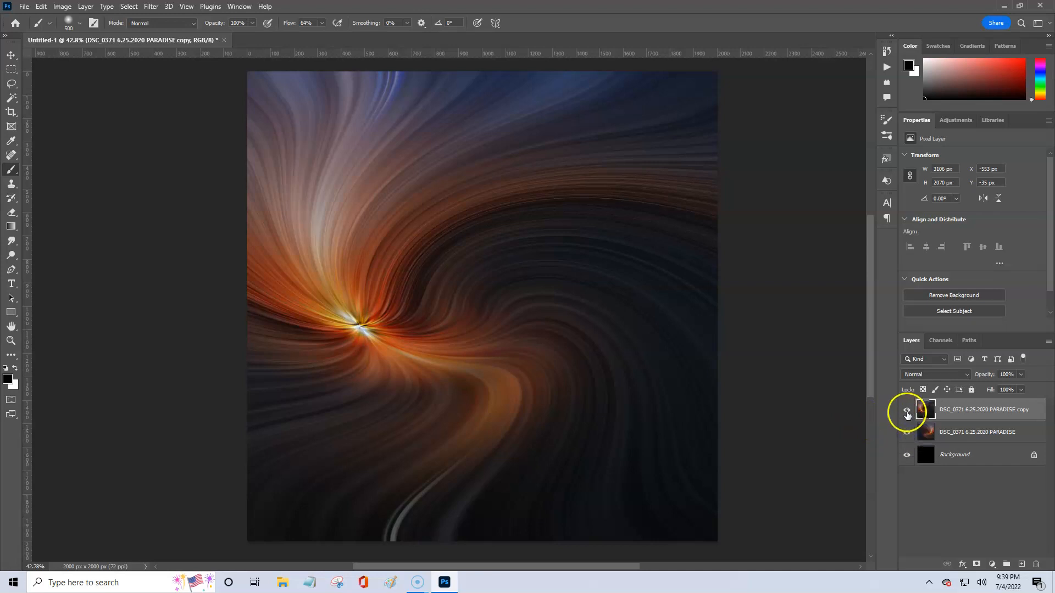
{"action": "left_click", "coordinate": [907, 413]}
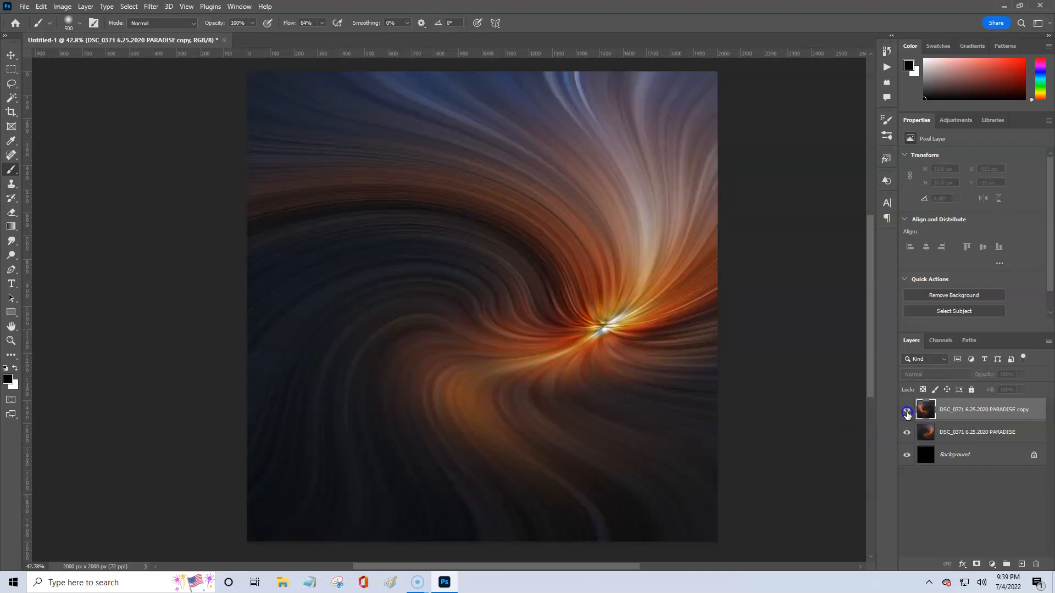
{"action": "left_click", "coordinate": [907, 411]}
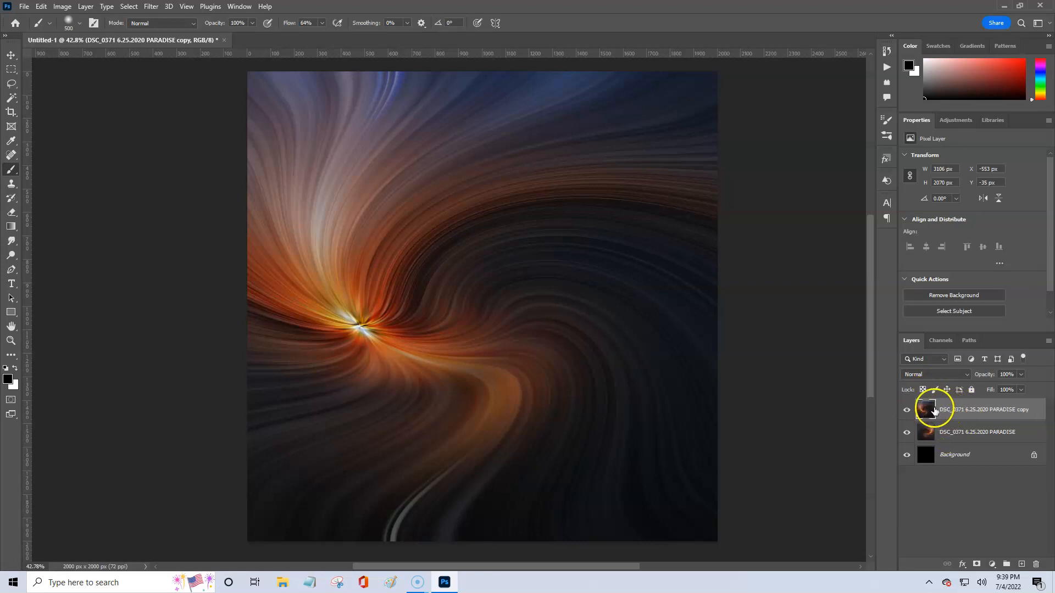
Set the blend mode of the flipped sunset copy to Lighten
{"action": "left_click", "coordinate": [947, 379]}
{"action": "left_click", "coordinate": [936, 382]}
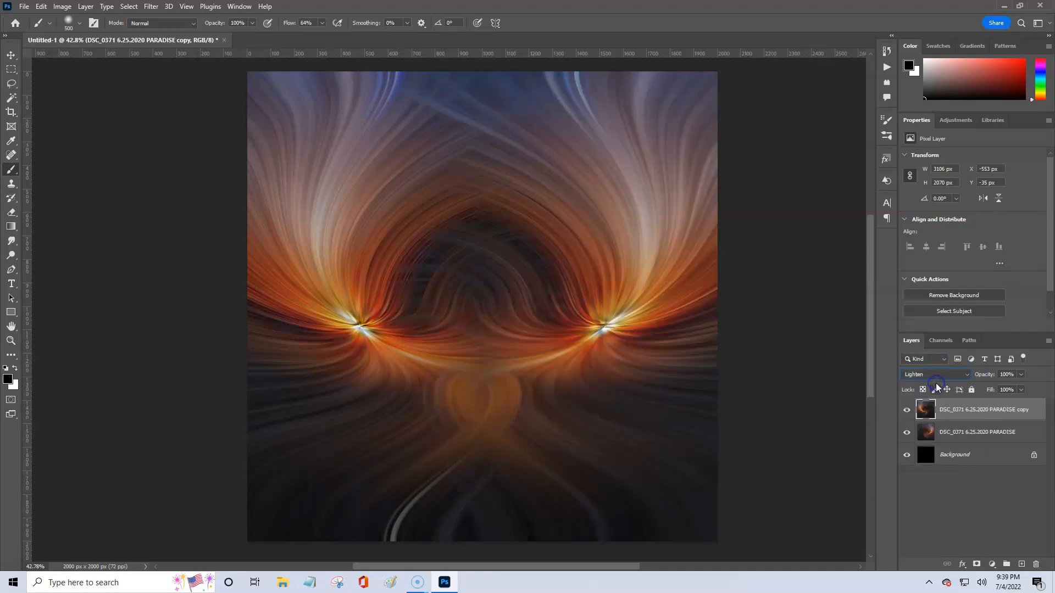
{"action": "left_click", "coordinate": [942, 377]}
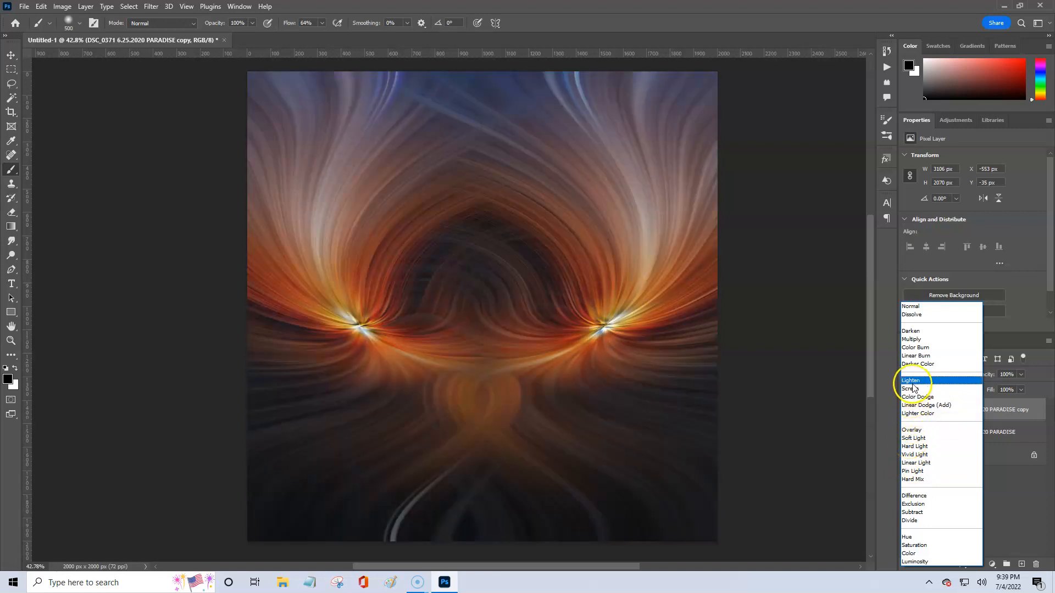
{"action": "left_click", "coordinate": [911, 381]}
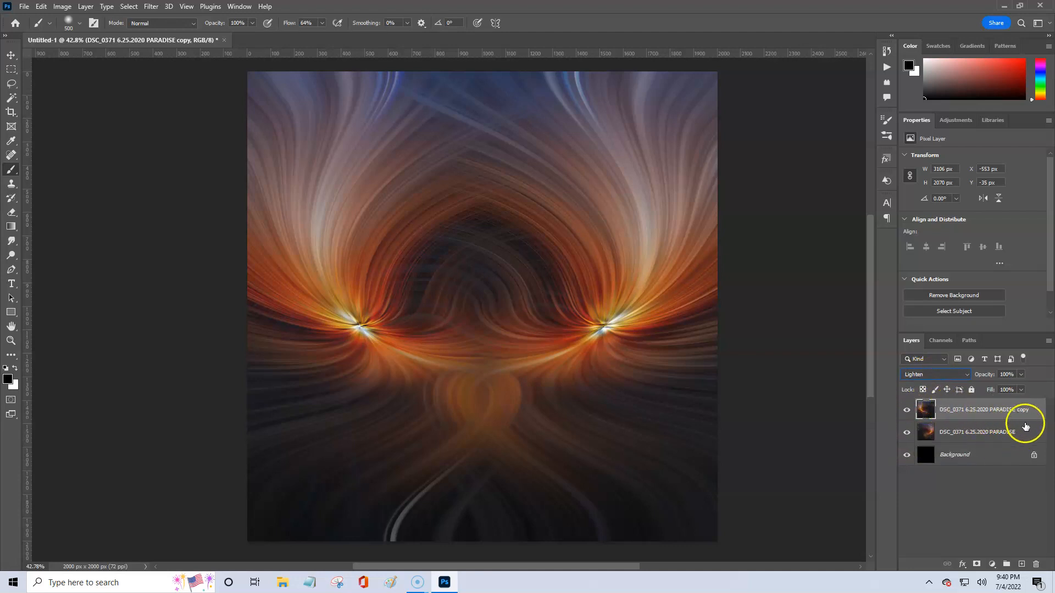
Merge the sunset layer and its flipped copy into one layer, leaving the black background separate
{"action": "right_click", "coordinate": [1031, 413]}
{"action": "left_click", "coordinate": [1025, 431], "text": "shift"}
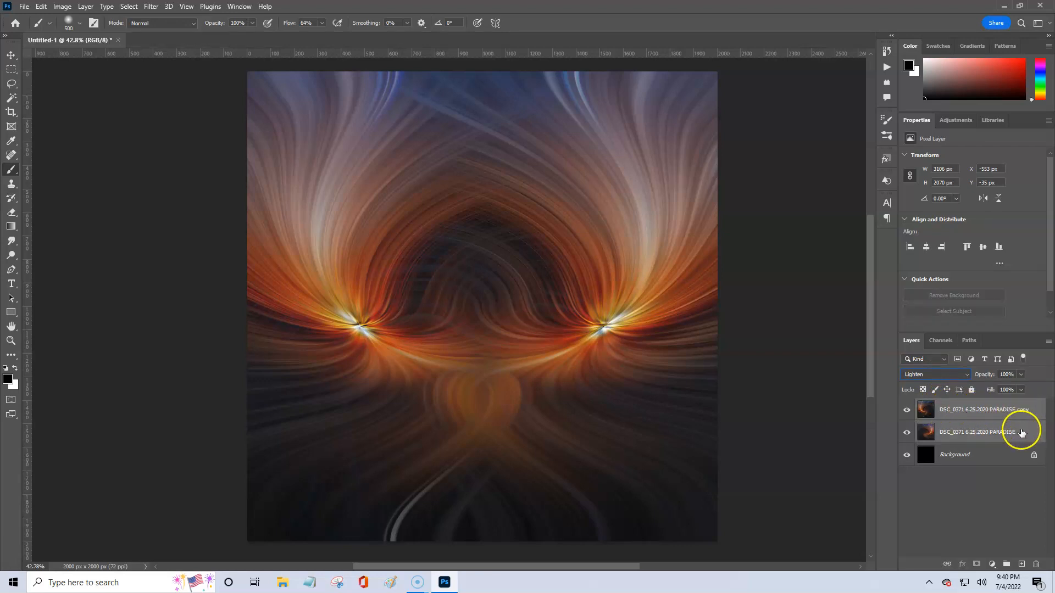
{"action": "left_click", "coordinate": [1025, 410]}
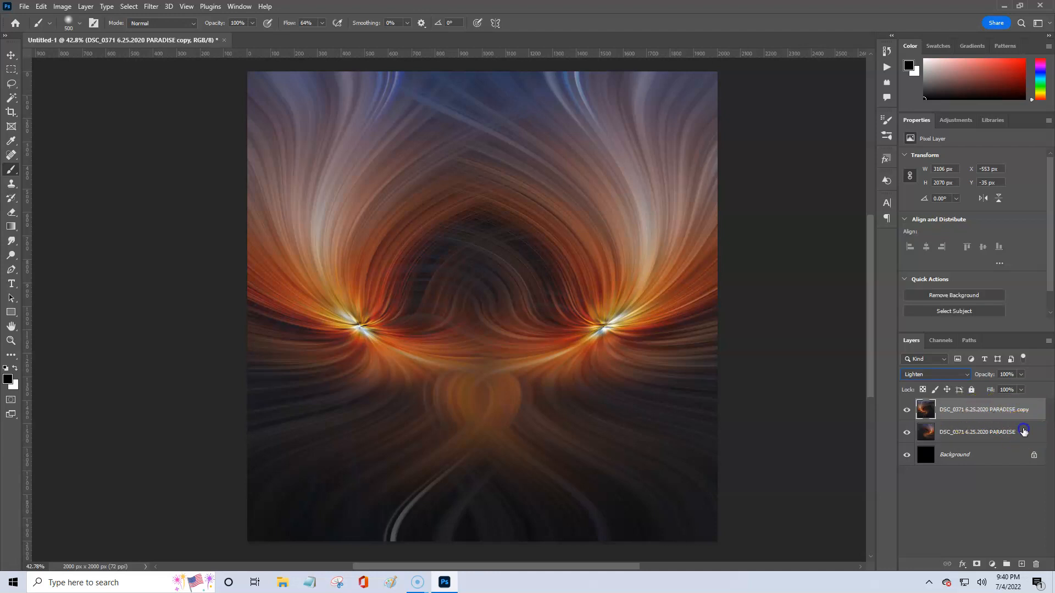
{"action": "left_click", "coordinate": [1023, 430], "text": "shift"}
{"action": "right_click", "coordinate": [1024, 432]}
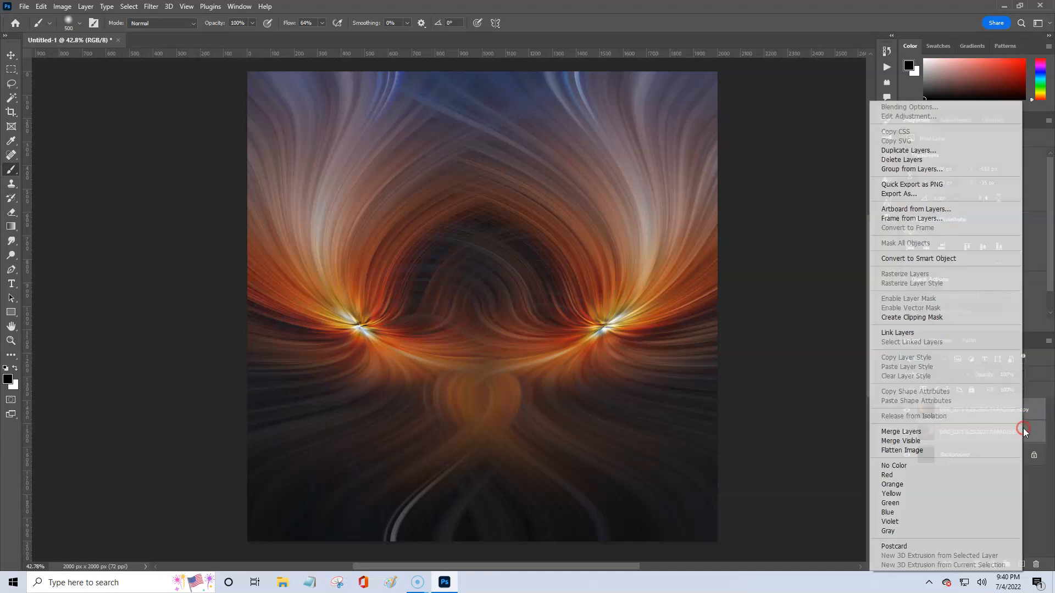
{"action": "left_click", "coordinate": [970, 433]}
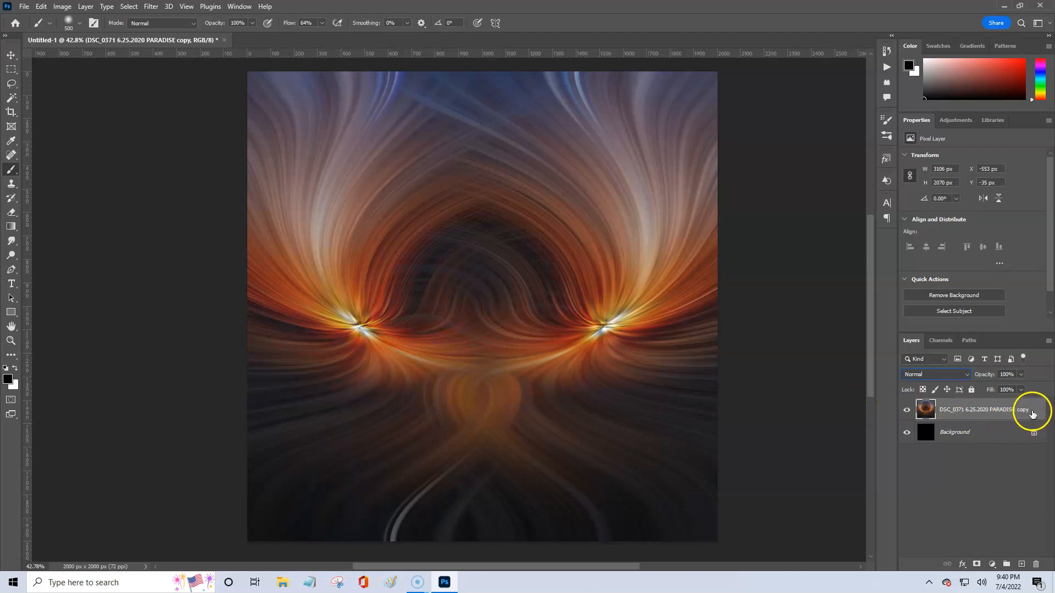
Duplicate the merged sunset layer and flip the duplicate vertically
{"action": "left_click_drag", "start_coordinate": [1032, 415], "coordinate": [1032, 404]}
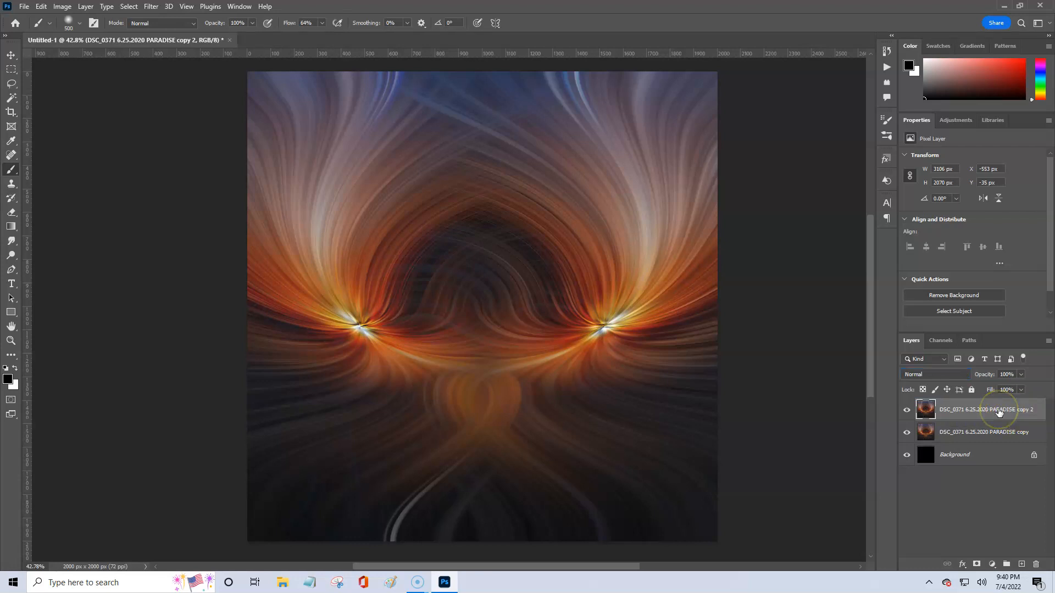
{"action": "key", "text": "ctrl+t"}
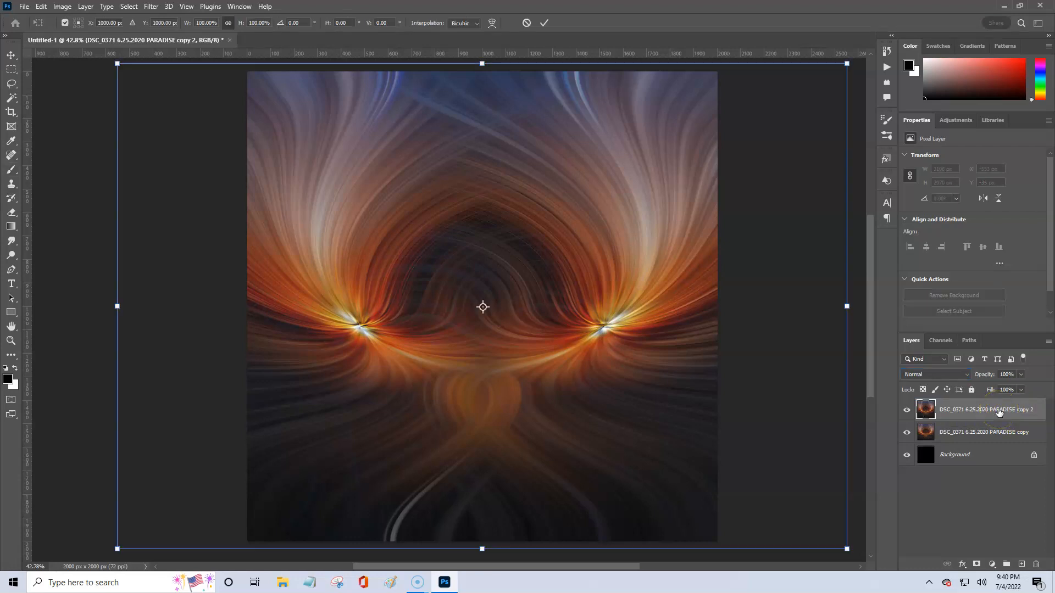
{"action": "right_click", "coordinate": [640, 299]}
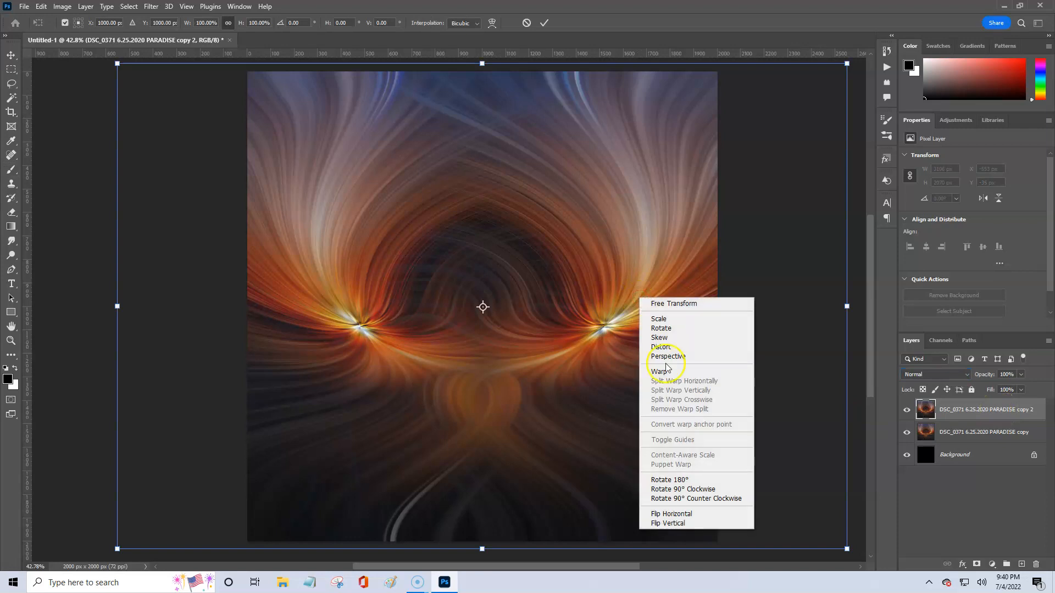
{"action": "left_click", "coordinate": [670, 522]}
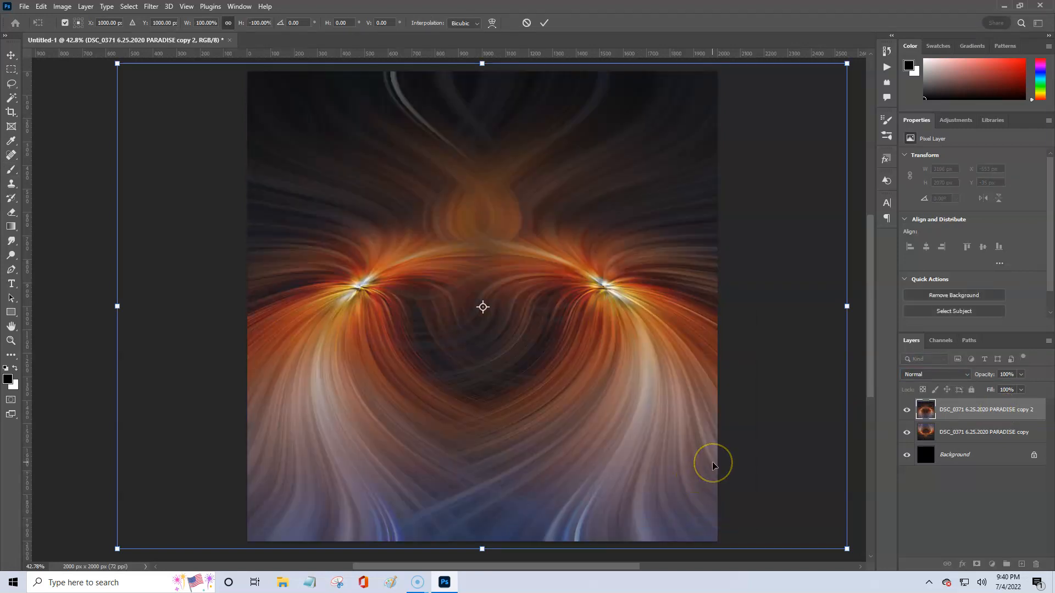
{"action": "key", "text": "b"}
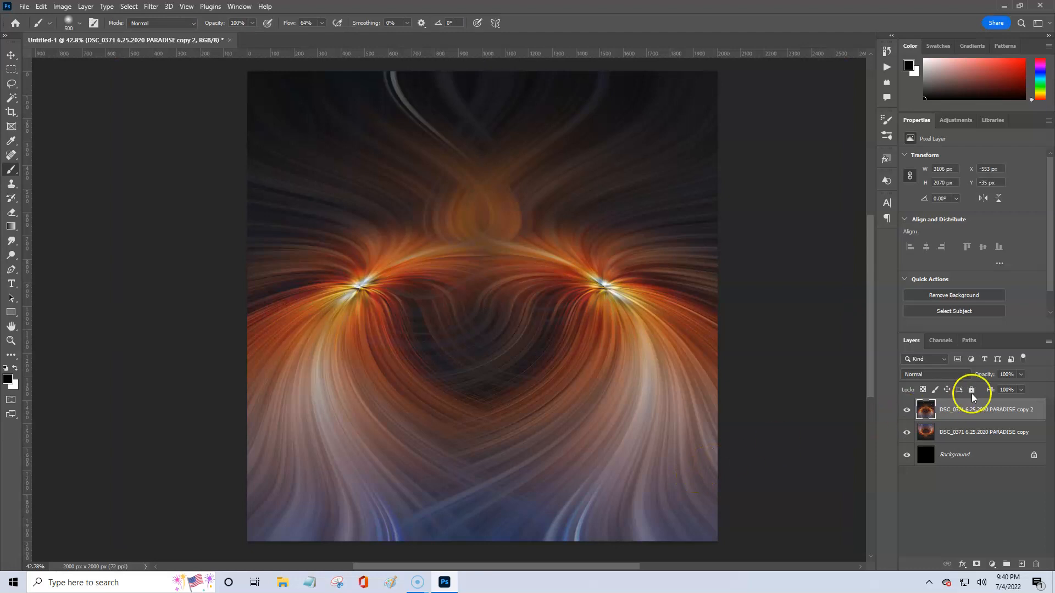
Blend the vertically flipped copy in Lighten mode and merge it with the sunset layer below
{"action": "left_click", "coordinate": [961, 374]}
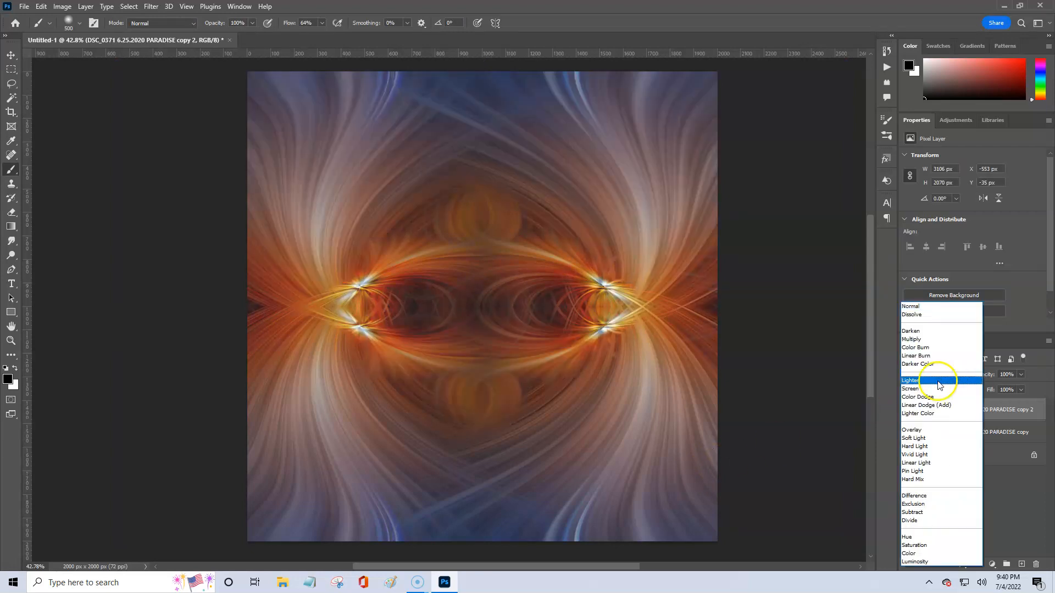
{"action": "left_click", "coordinate": [937, 381]}
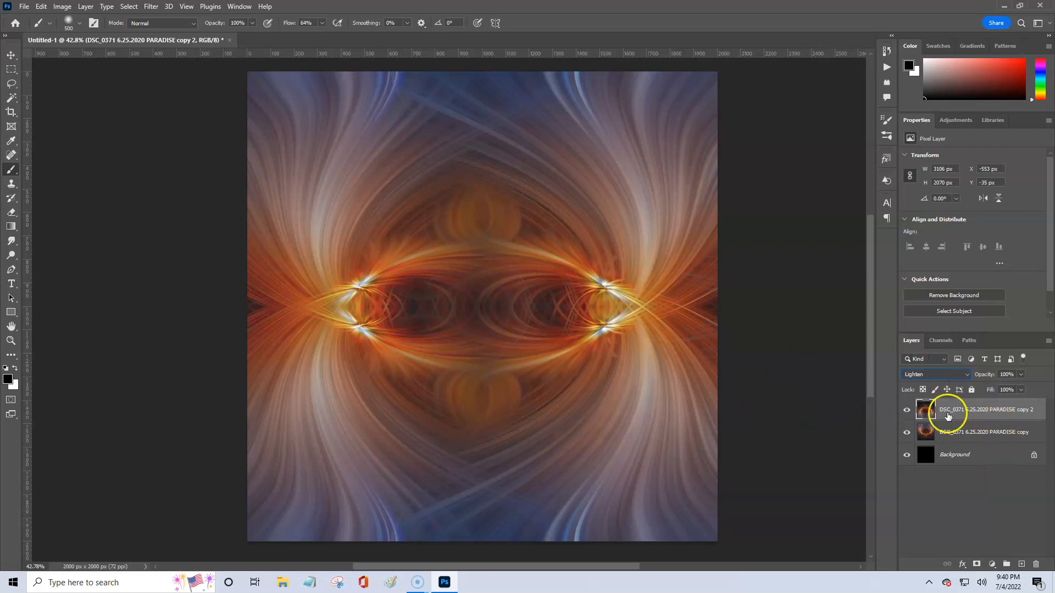
{"action": "left_click", "coordinate": [1041, 438], "text": "shift"}
{"action": "right_click", "coordinate": [1037, 434]}
{"action": "left_click", "coordinate": [976, 436]}
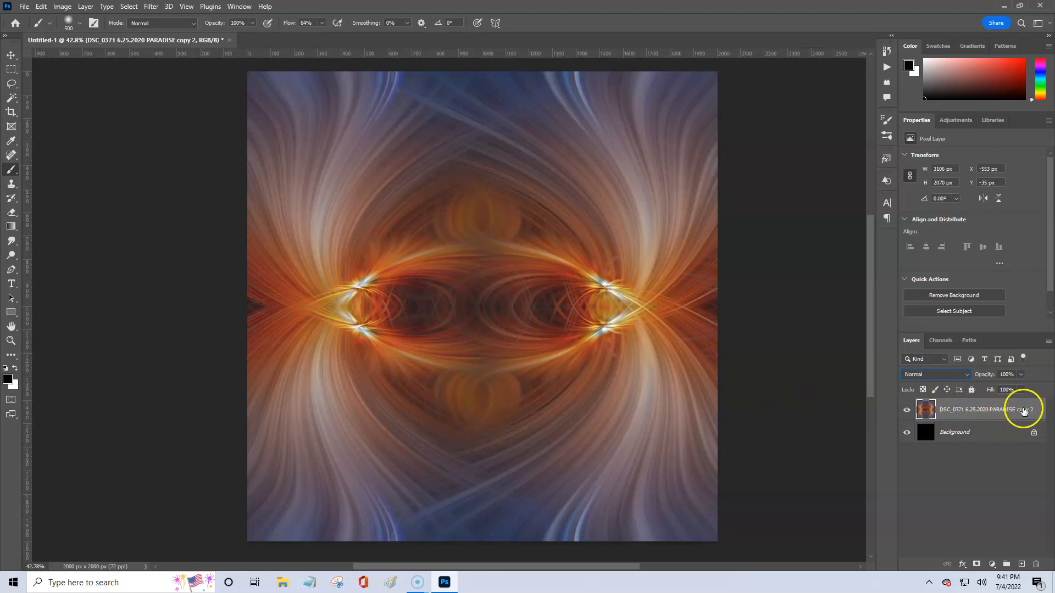
Apply a Twirl filter with an angle of 130° to a duplicate of the merged layer, with the lower layer hidden
{"action": "key", "text": "ctrl+j"}
{"action": "left_click", "coordinate": [908, 432]}
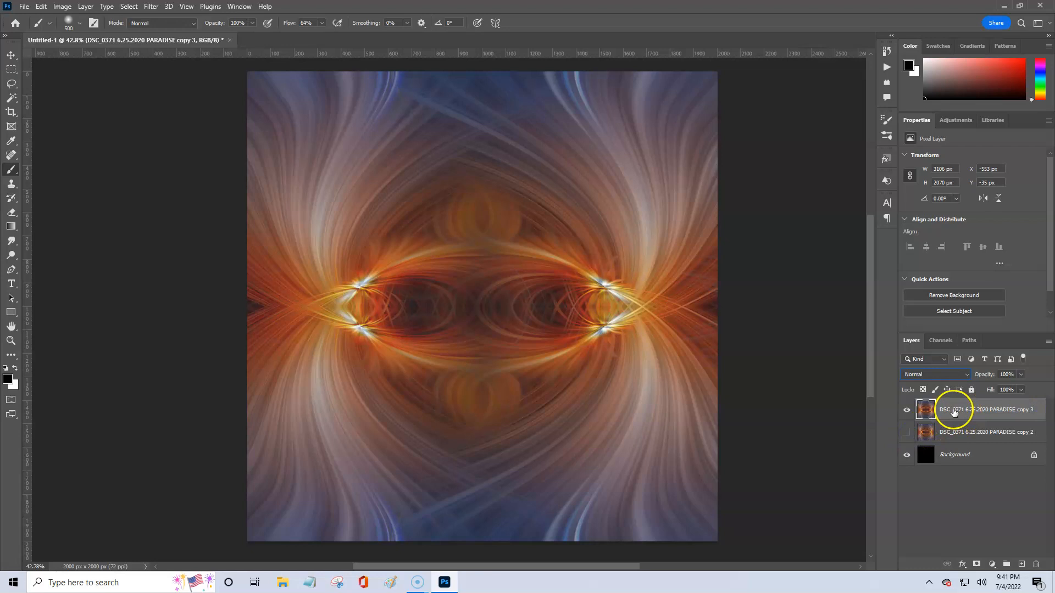
{"action": "left_click", "coordinate": [150, 6]}
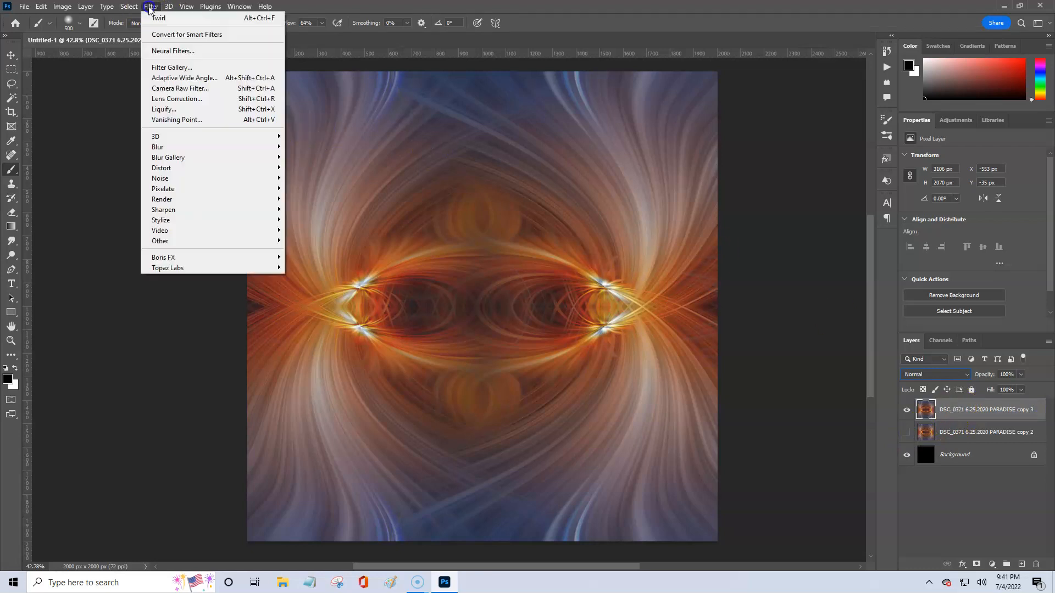
{"action": "mouse_move", "coordinate": [212, 168]}
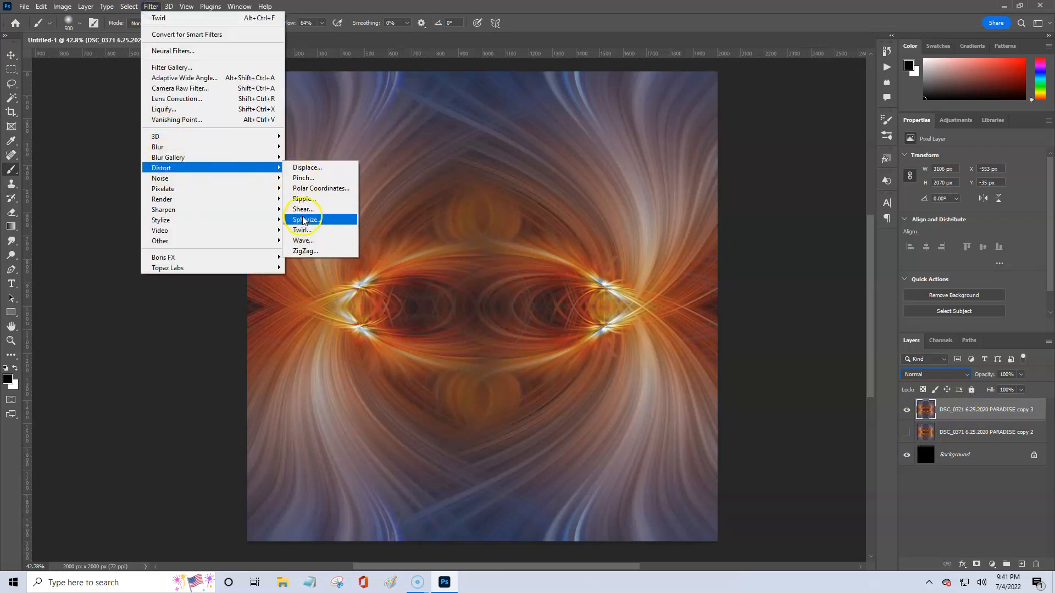
{"action": "left_click", "coordinate": [302, 231]}
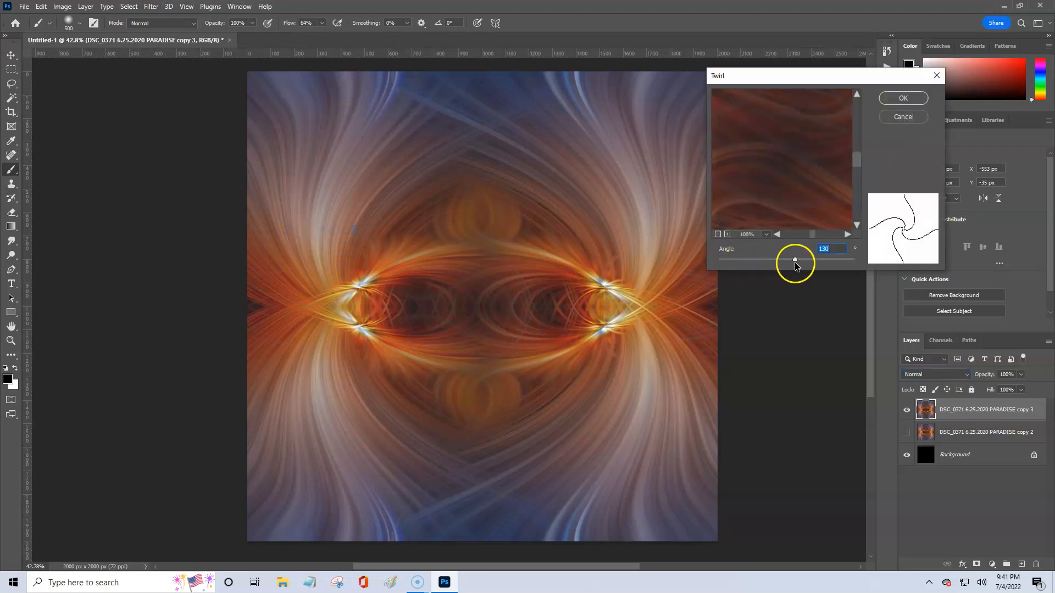
{"action": "left_click", "coordinate": [903, 98]}
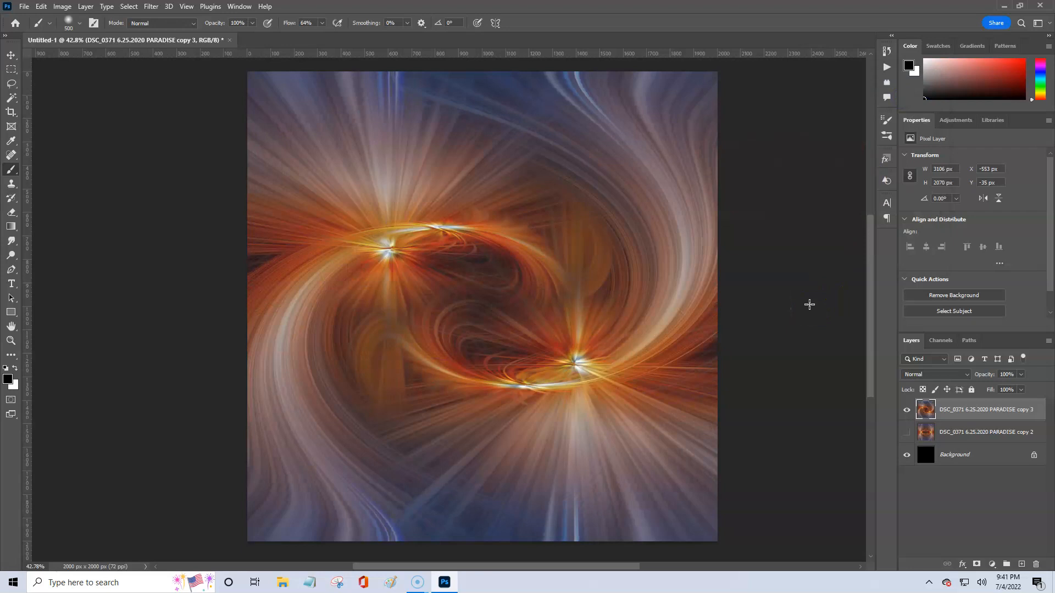
Show the lower sunset layer and try the Lighten blend mode on the twirled copy before returning it to Normal
{"action": "left_click", "coordinate": [906, 432]}
{"action": "left_click", "coordinate": [950, 376]}
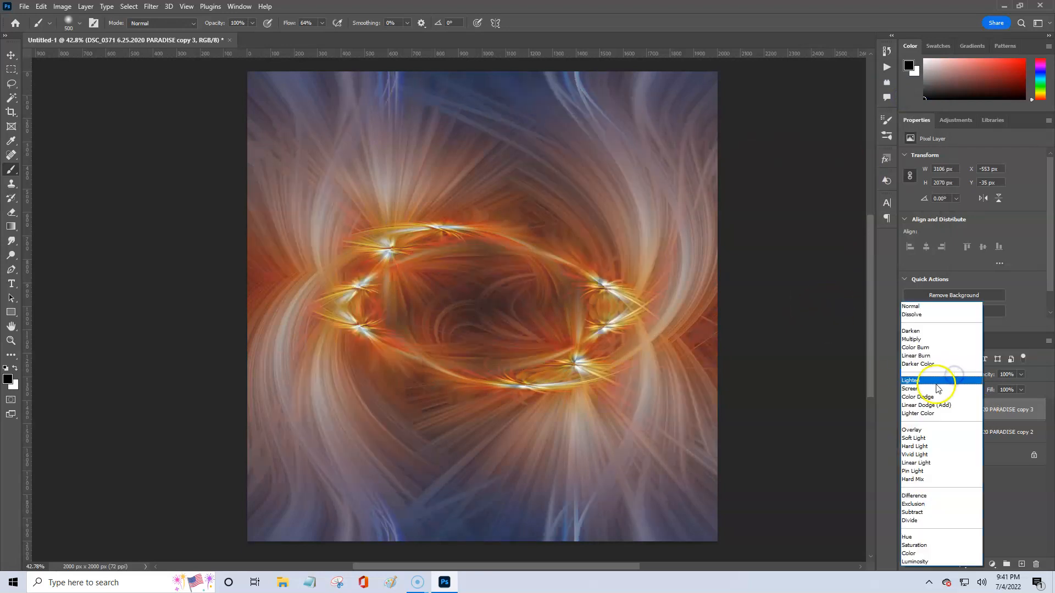
{"action": "left_click", "coordinate": [937, 389]}
{"action": "left_click", "coordinate": [940, 416]}
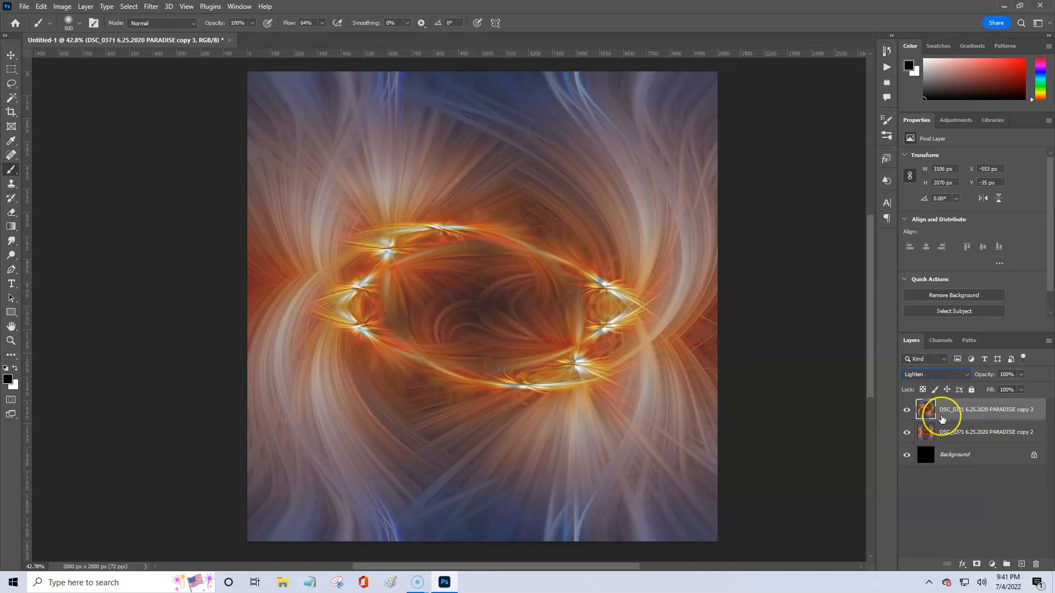
{"action": "left_click", "coordinate": [907, 432]}
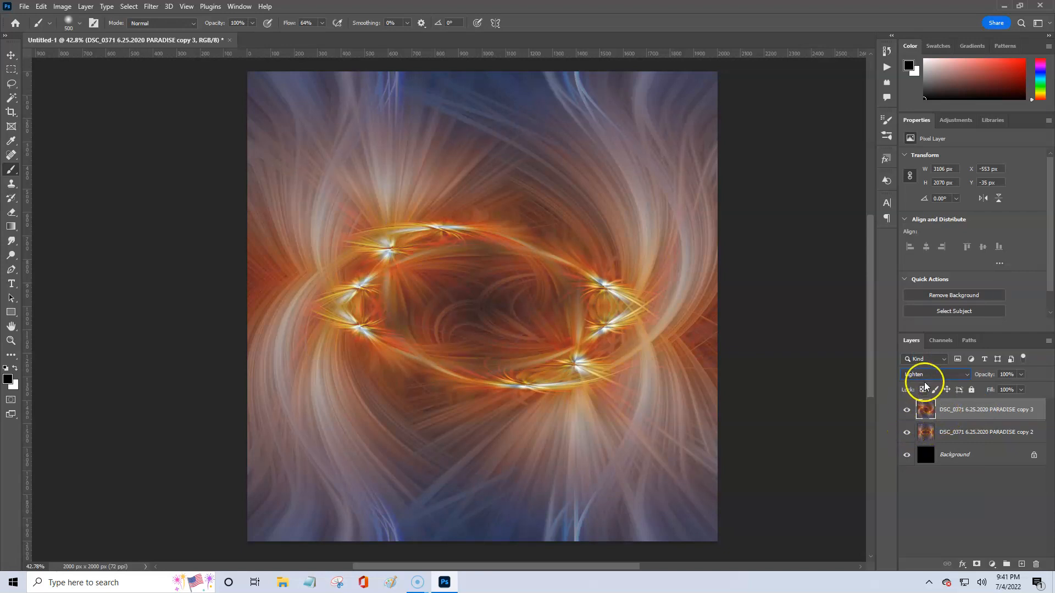
{"action": "left_click", "coordinate": [925, 374]}
{"action": "left_click", "coordinate": [920, 310]}
Compare the twirled copy with the layer below by toggling its visibility, and delete the twirled copy
{"action": "left_click", "coordinate": [907, 411]}
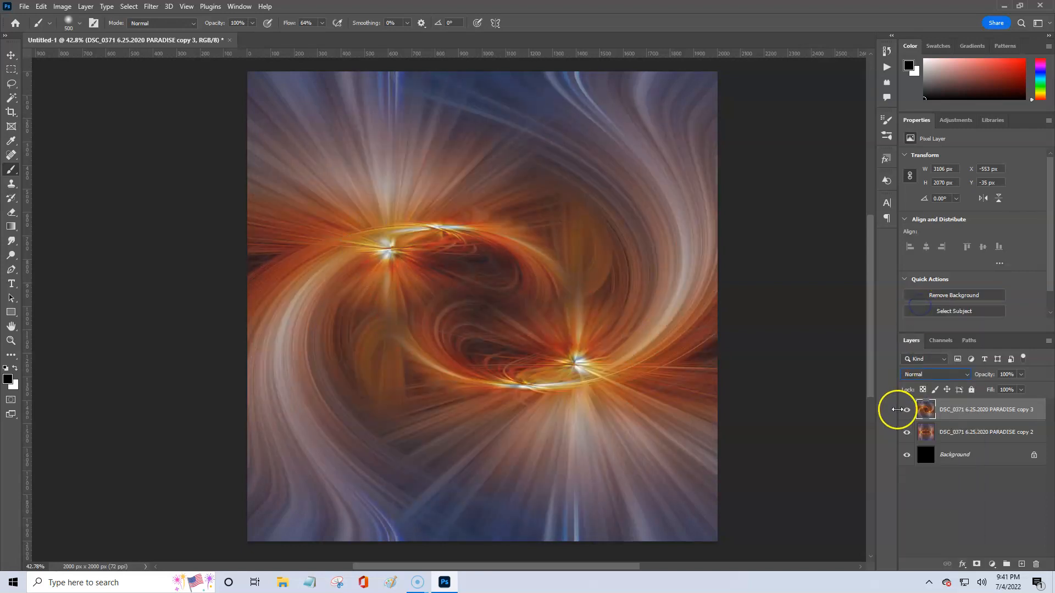
{"action": "left_click", "coordinate": [907, 411]}
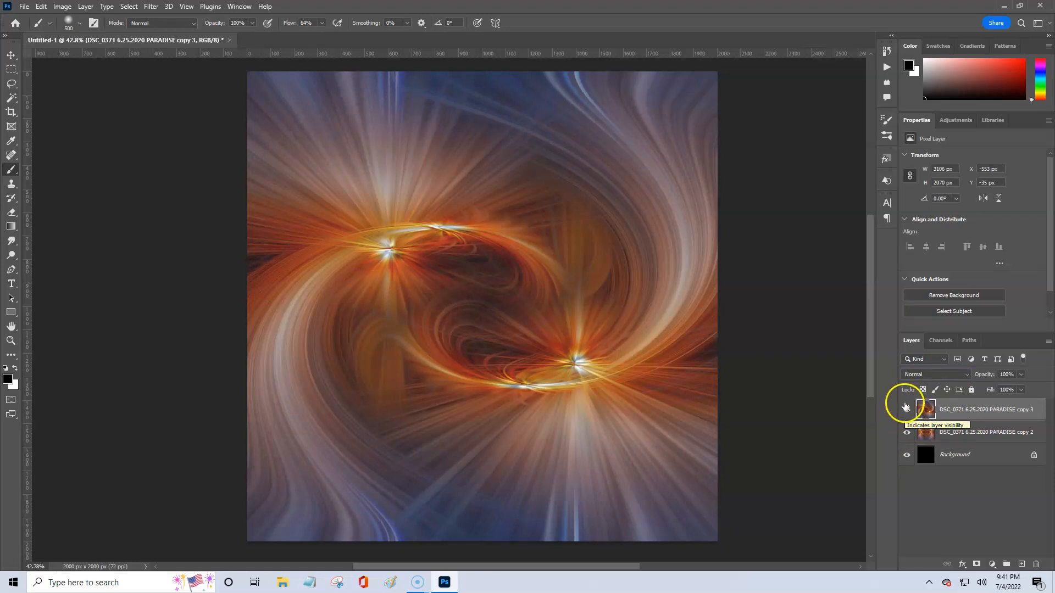
{"action": "left_click", "coordinate": [907, 411]}
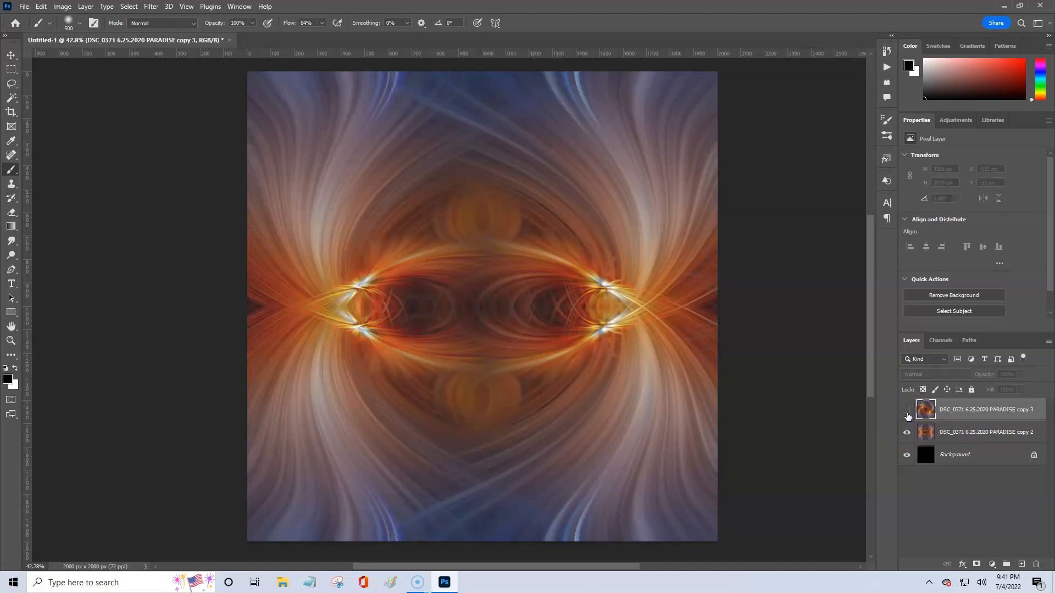
{"action": "left_click_drag", "start_coordinate": [934, 412], "coordinate": [1035, 565]}
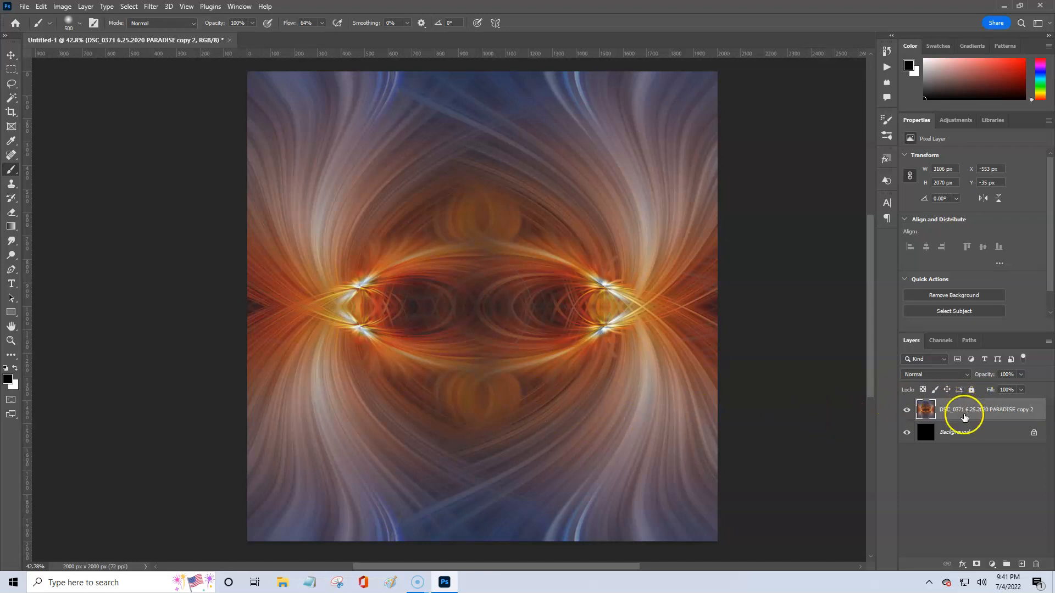
Try darkening the image with a Curves adjustment layer, and delete that layer
{"action": "left_click", "coordinate": [991, 565]}
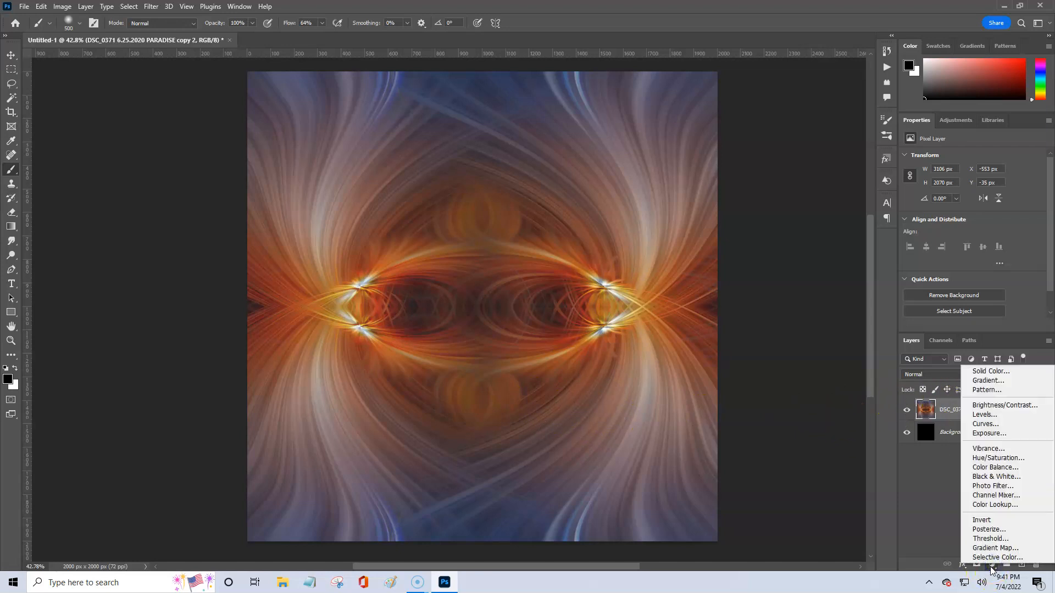
{"action": "left_click", "coordinate": [1000, 424]}
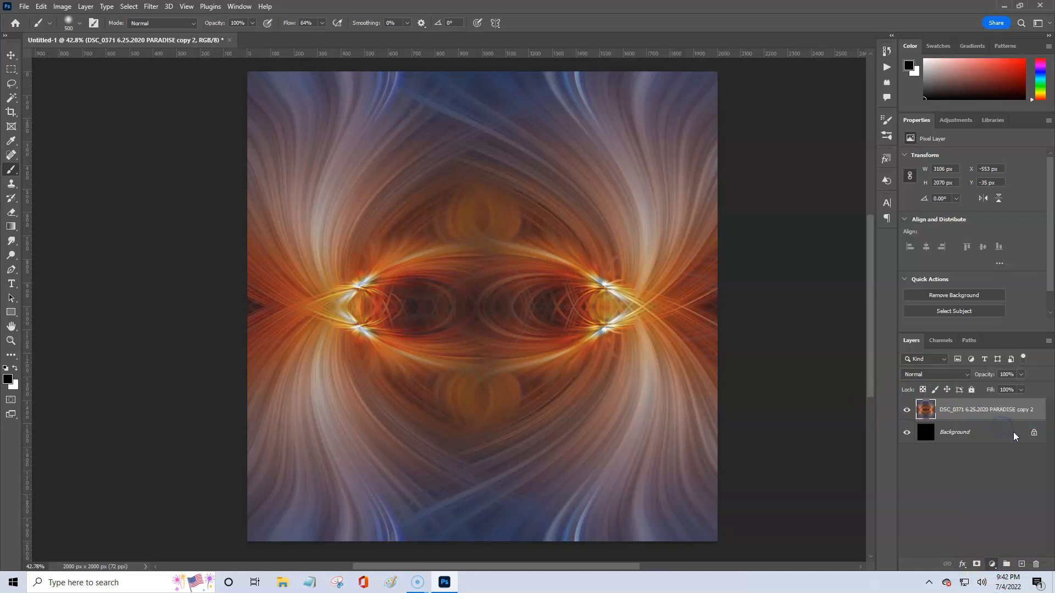
{"action": "left_click_drag", "start_coordinate": [984, 238], "coordinate": [1009, 227]}
{"action": "left_click_drag", "start_coordinate": [1013, 413], "coordinate": [1033, 562]}
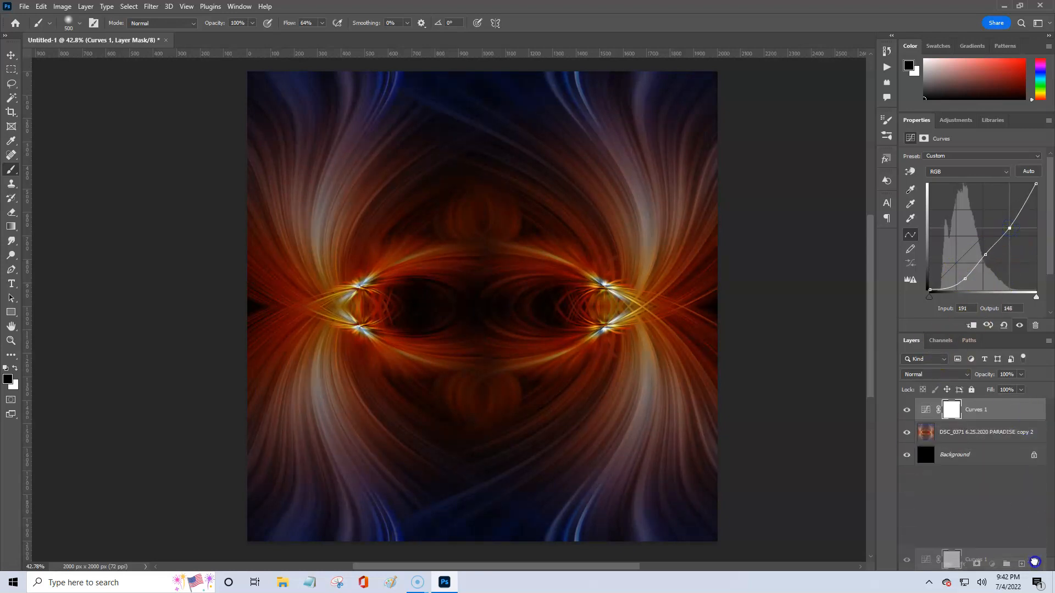
{"action": "left_click_drag", "start_coordinate": [1035, 561], "coordinate": [1035, 564]}
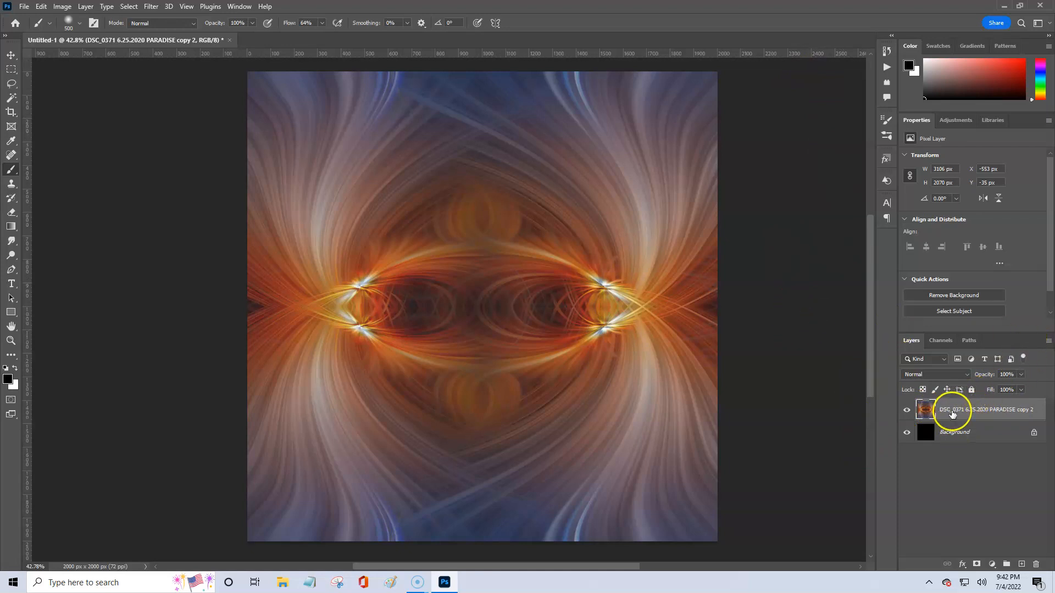
Open the merged sunset layer in the Camera Raw Filter and inspect the light strands at 100% and in full
{"action": "left_click", "coordinate": [150, 6]}
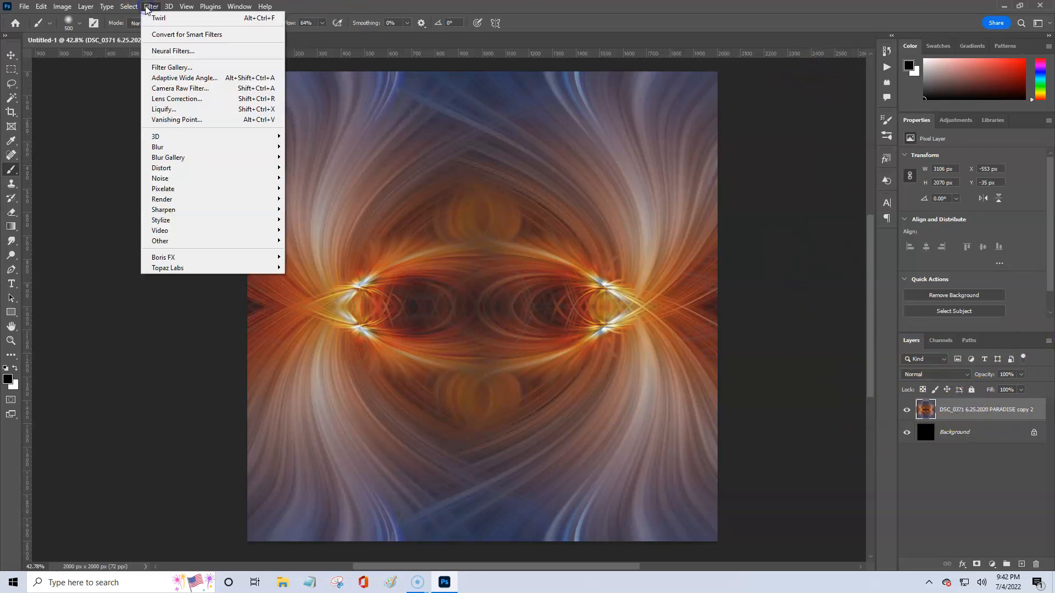
{"action": "left_click", "coordinate": [178, 90]}
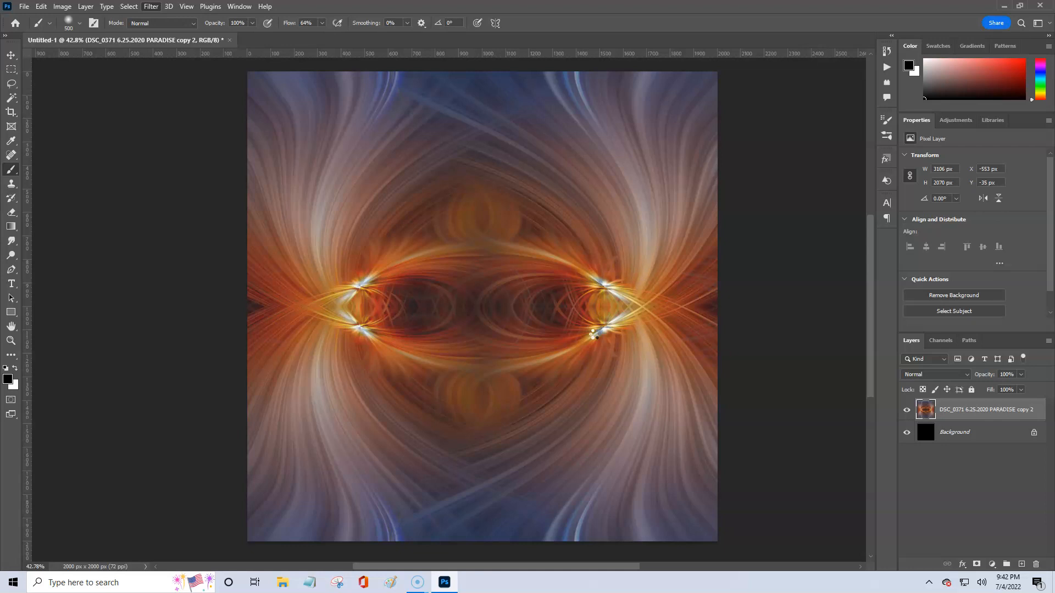
{"action": "key", "text": "ctrl+shift+a"}
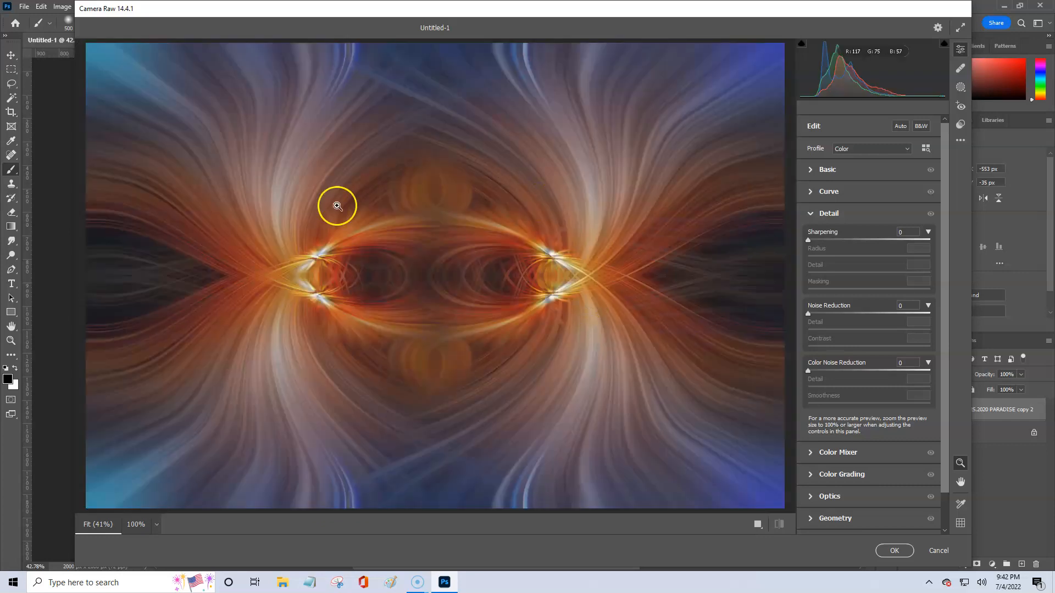
{"action": "left_click", "coordinate": [495, 260]}
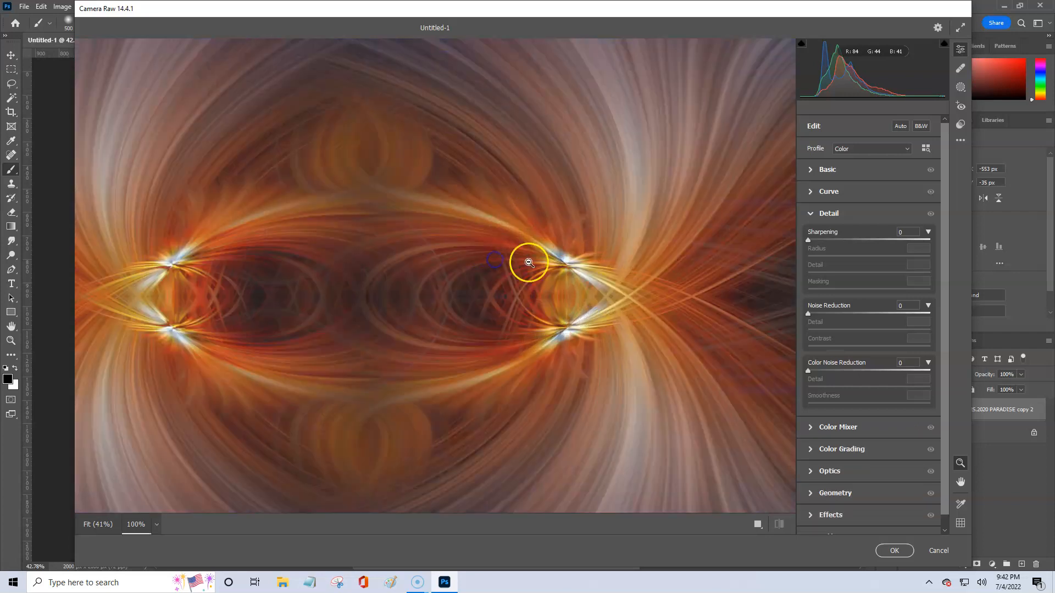
{"action": "left_click_drag", "start_coordinate": [541, 271], "coordinate": [474, 289]}
{"action": "left_click", "coordinate": [535, 280]}
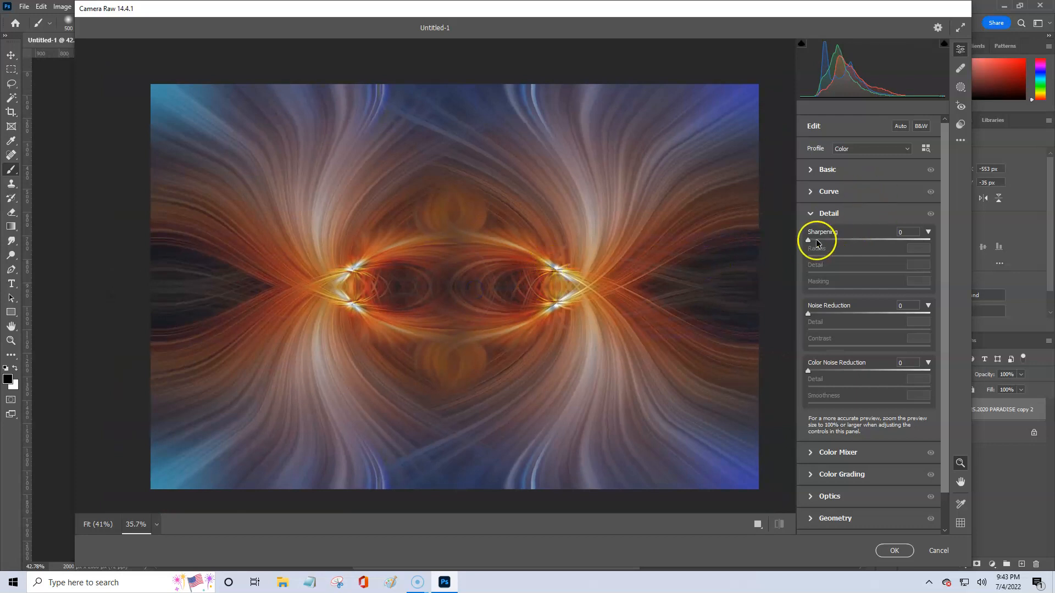
{"action": "left_click", "coordinate": [810, 214]}
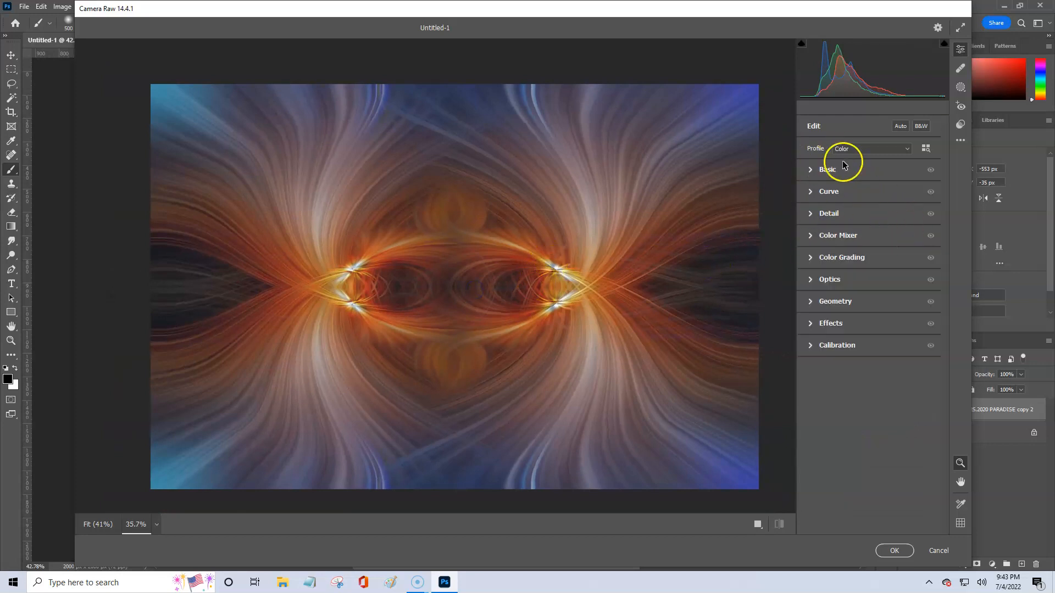
Try shifting the Blue Primary sliders in the Camera Raw calibration, and reset them
{"action": "left_click", "coordinate": [810, 346]}
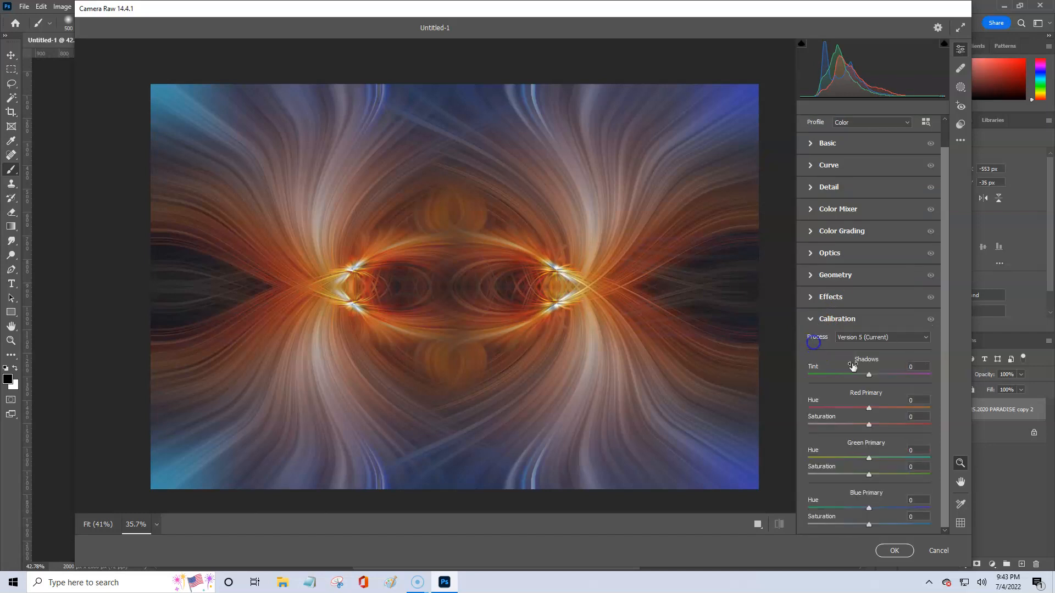
{"action": "mouse_move", "coordinate": [869, 526]}
{"action": "left_mouse_down"}
{"action": "mouse_move", "coordinate": [926, 527]}
{"action": "mouse_move", "coordinate": [833, 531]}
{"action": "mouse_move", "coordinate": [907, 526]}
{"action": "mouse_move", "coordinate": [869, 508]}
{"action": "mouse_move", "coordinate": [909, 511]}
{"action": "mouse_move", "coordinate": [856, 510]}
{"action": "mouse_move", "coordinate": [872, 512]}
{"action": "left_mouse_up"}
{"action": "double_click", "coordinate": [871, 511]}
{"action": "double_click", "coordinate": [907, 526]}
{"action": "left_click", "coordinate": [811, 320]}
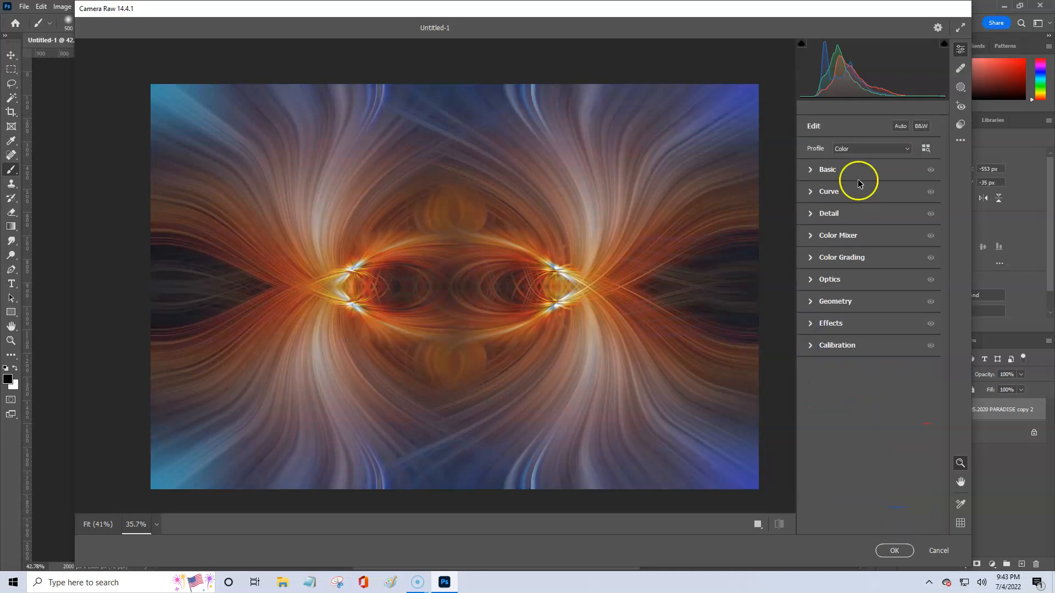
Raise Clarity to +100 in the basic adjustments, checking the crossing strands up close
{"action": "left_click", "coordinate": [812, 171]}
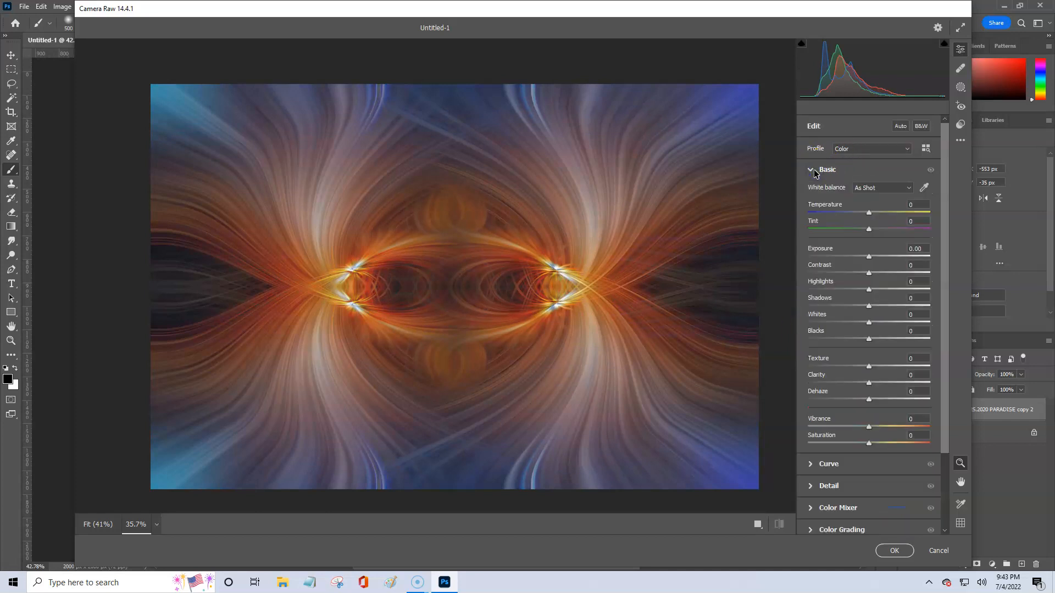
{"action": "mouse_move", "coordinate": [868, 383]}
{"action": "left_mouse_down"}
{"action": "mouse_move", "coordinate": [902, 388]}
{"action": "mouse_move", "coordinate": [879, 388]}
{"action": "left_mouse_up"}
{"action": "left_click", "coordinate": [454, 258]}
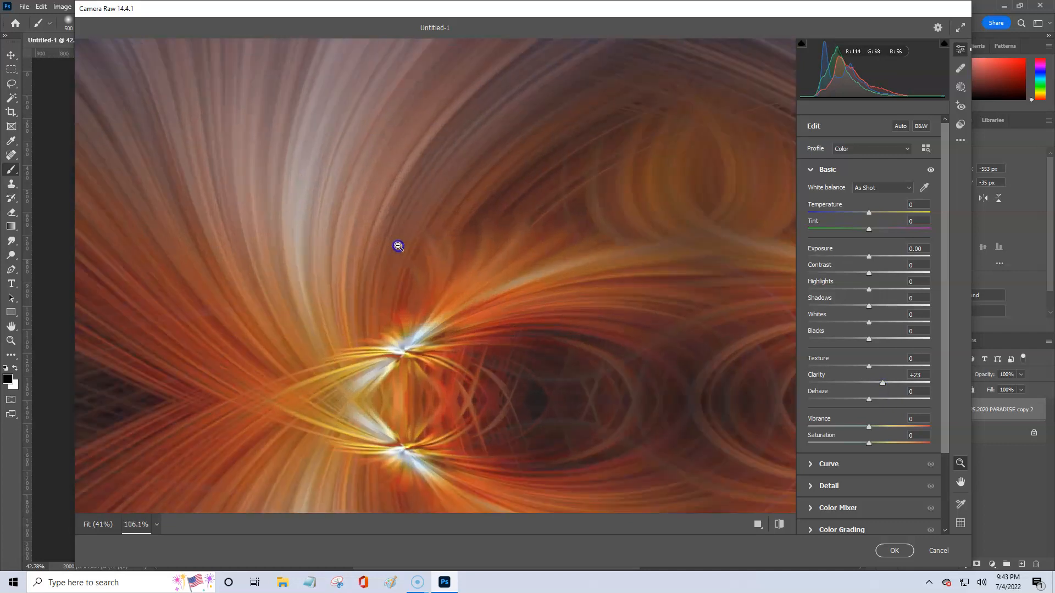
{"action": "left_click_drag", "start_coordinate": [334, 249], "coordinate": [430, 160]}
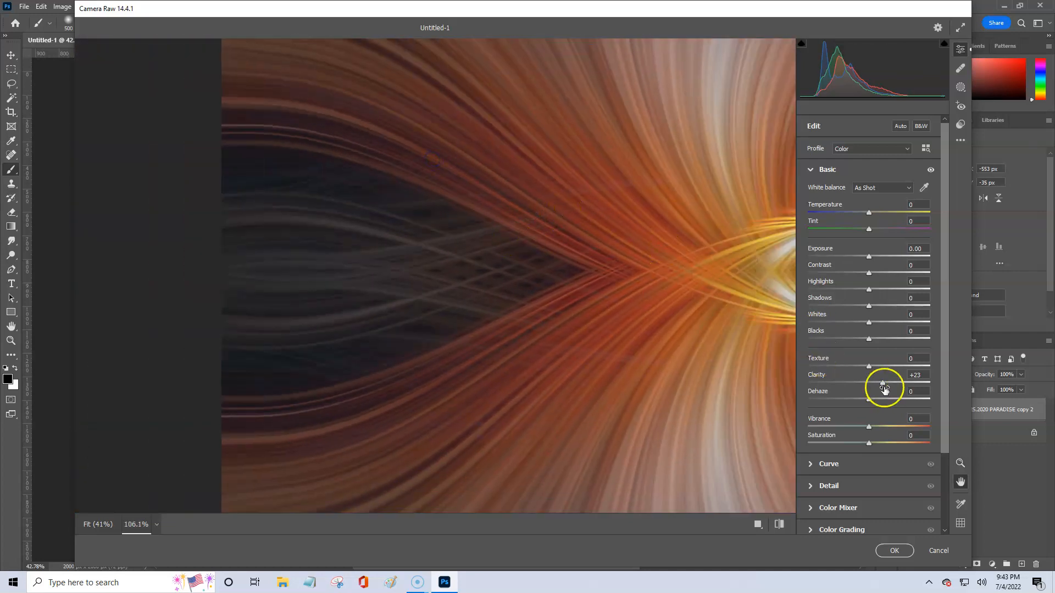
{"action": "left_click_drag", "start_coordinate": [883, 382], "coordinate": [944, 386]}
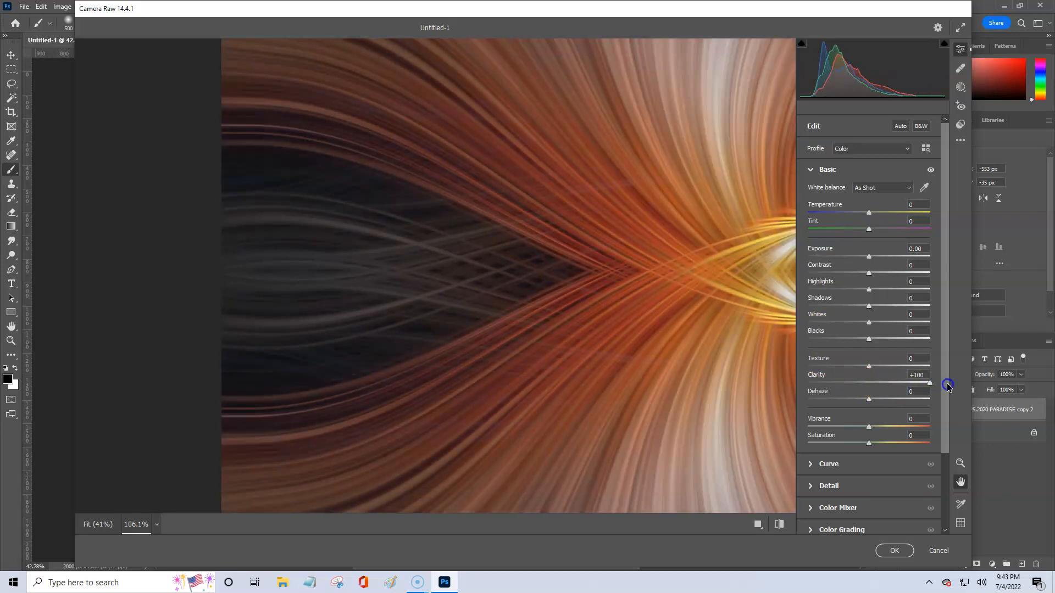
Examine the effect of the stronger clarity across the strands and over the whole image
{"action": "key", "text": "z"}
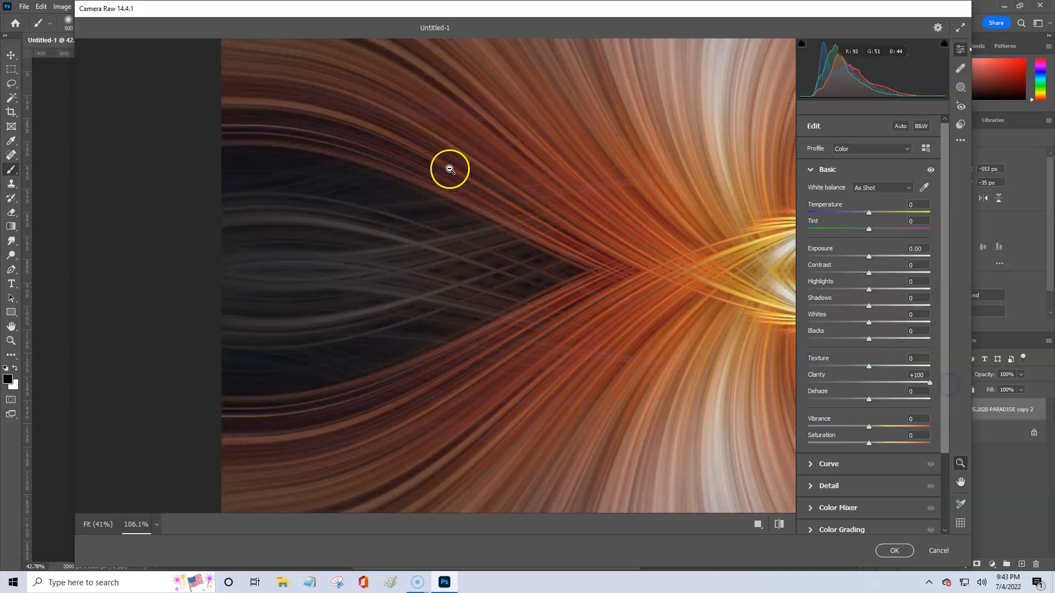
{"action": "left_click_drag", "start_coordinate": [386, 157], "coordinate": [398, 180]}
{"action": "left_click_drag", "start_coordinate": [555, 186], "coordinate": [525, 189]}
{"action": "key", "text": "h"}
{"action": "left_click_drag", "start_coordinate": [645, 218], "coordinate": [378, 221]}
{"action": "key", "text": "z"}
{"action": "left_click_drag", "start_coordinate": [587, 223], "coordinate": [491, 235]}
{"action": "key", "text": "h"}
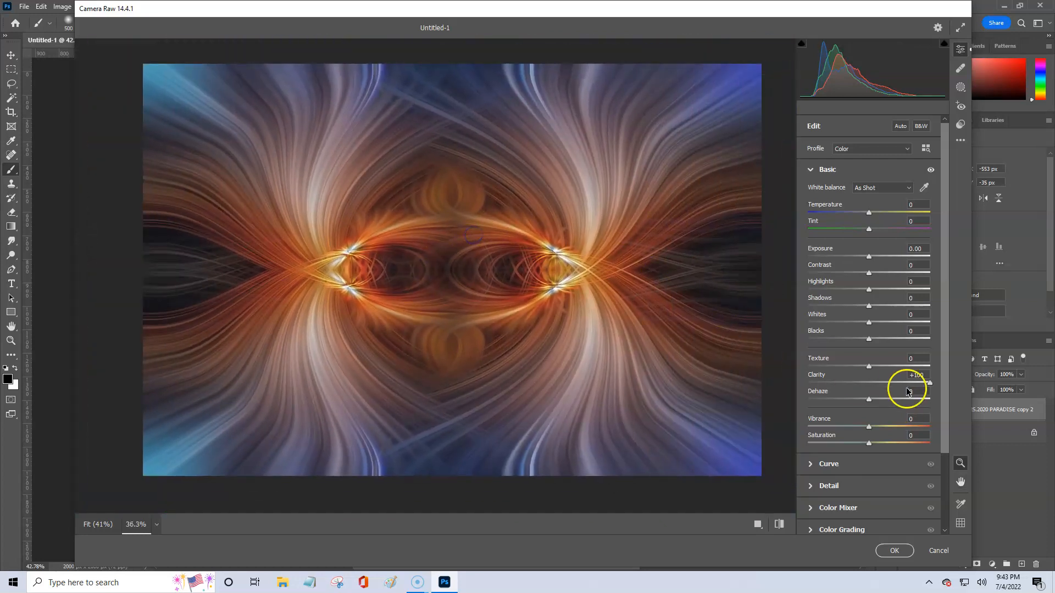
Try Texture at -100 and +68, compare with the original image, and set Texture to -27
{"action": "left_click_drag", "start_coordinate": [869, 367], "coordinate": [921, 374]}
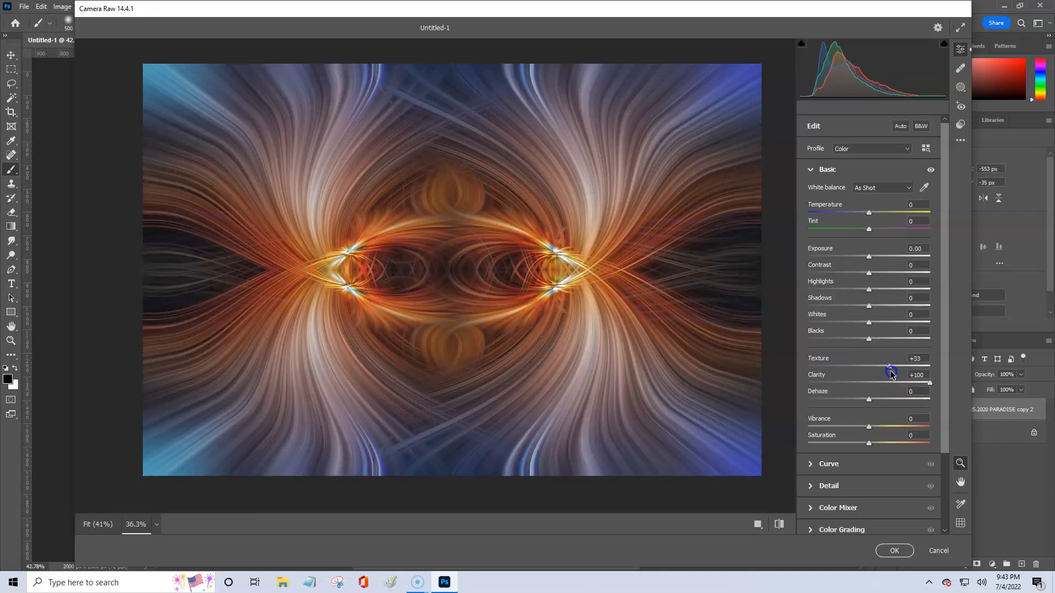
{"action": "left_click_drag", "start_coordinate": [906, 373], "coordinate": [794, 369]}
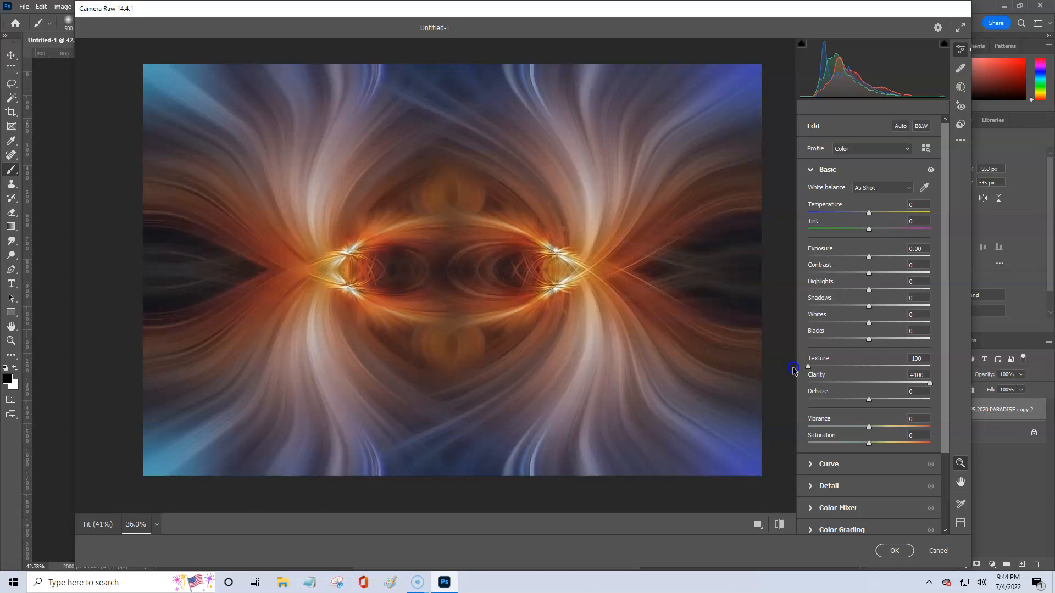
{"action": "left_click_drag", "start_coordinate": [805, 372], "coordinate": [923, 371]}
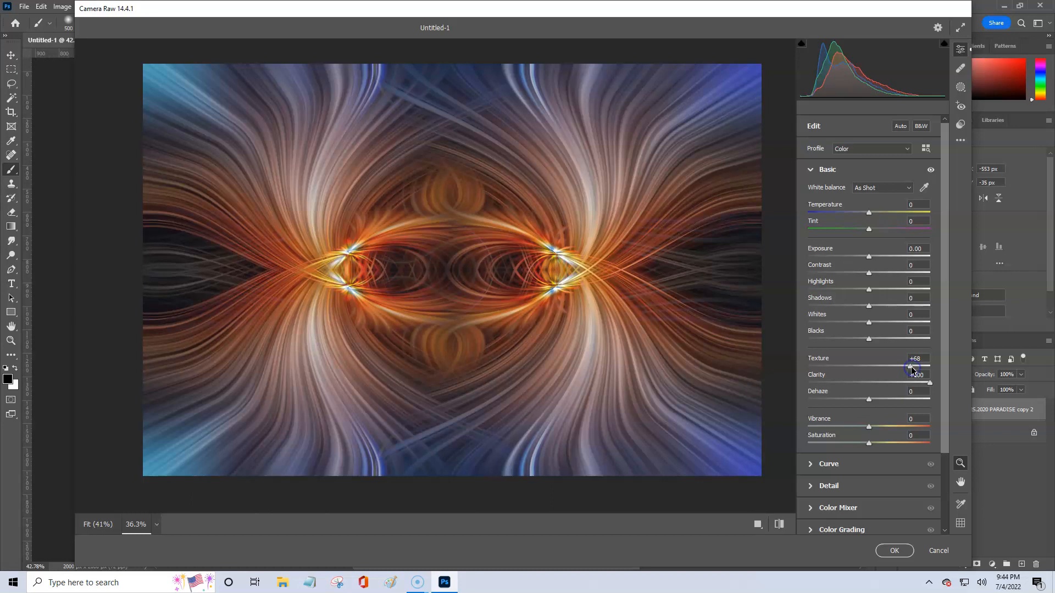
{"action": "key", "text": "p"}
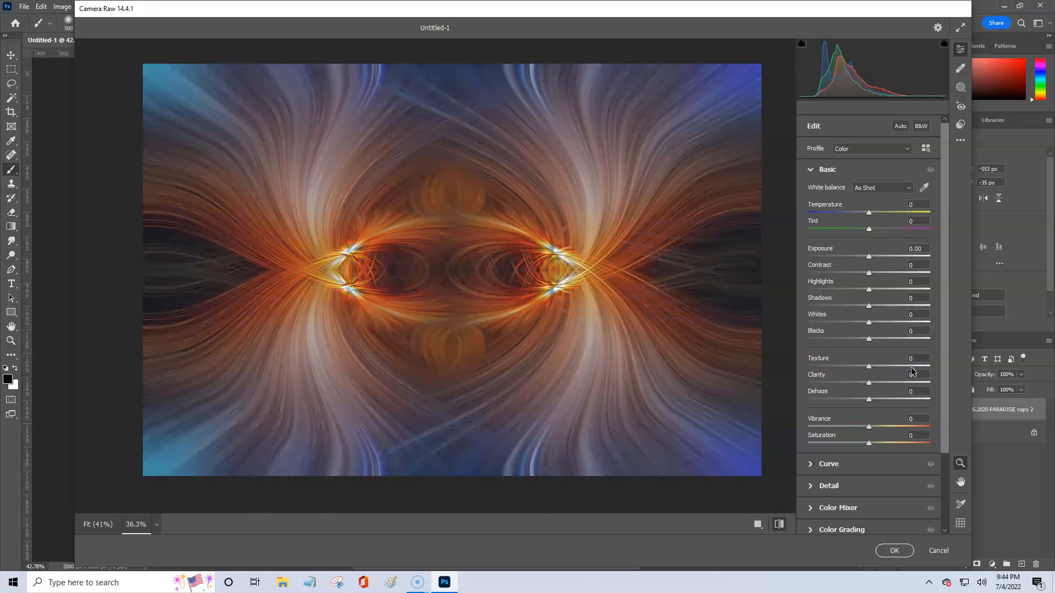
{"action": "key", "text": "p"}
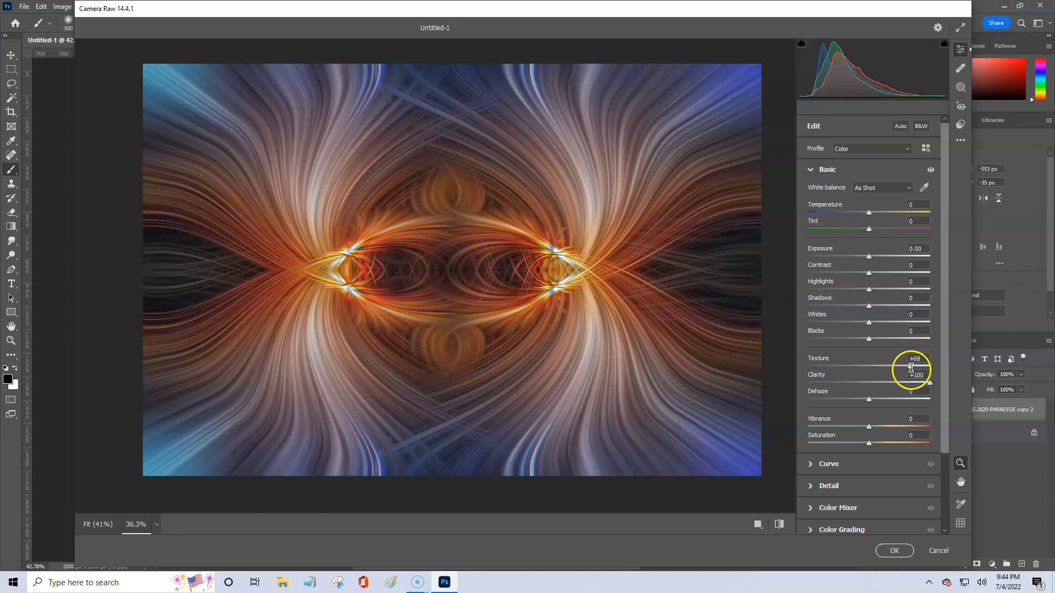
{"action": "left_click_drag", "start_coordinate": [911, 367], "coordinate": [851, 369]}
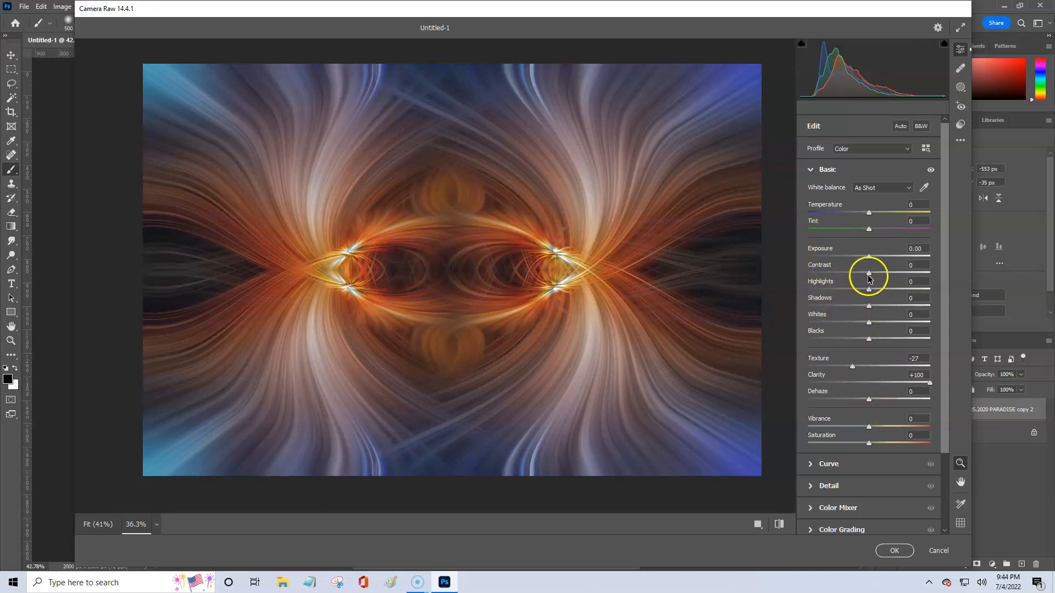
Set Contrast to +56 after trying +95, leaving Saturation at 0
{"action": "left_click_drag", "start_coordinate": [867, 273], "coordinate": [927, 282]}
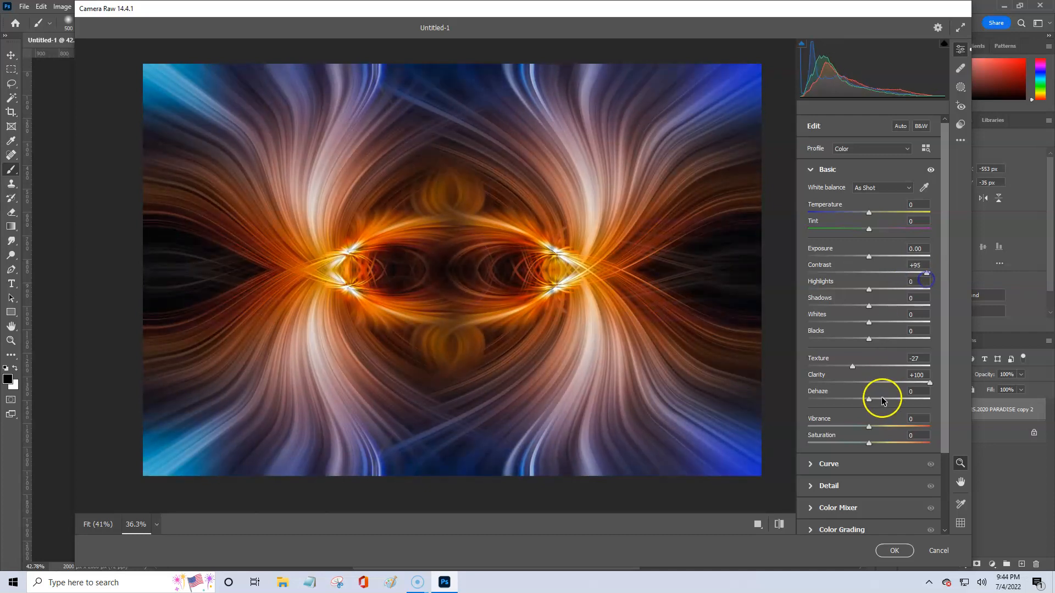
{"action": "left_click", "coordinate": [868, 443]}
{"action": "mouse_move", "coordinate": [867, 444]}
{"action": "left_mouse_down"}
{"action": "mouse_move", "coordinate": [812, 443]}
{"action": "mouse_move", "coordinate": [867, 444]}
{"action": "left_mouse_up"}
{"action": "left_click_drag", "start_coordinate": [927, 274], "coordinate": [902, 275]}
Set Shadows to -52, Whites to -9 and Blacks to -21, with Highlights reset to 0
{"action": "left_click_drag", "start_coordinate": [867, 311], "coordinate": [851, 294]}
{"action": "double_click", "coordinate": [850, 291]}
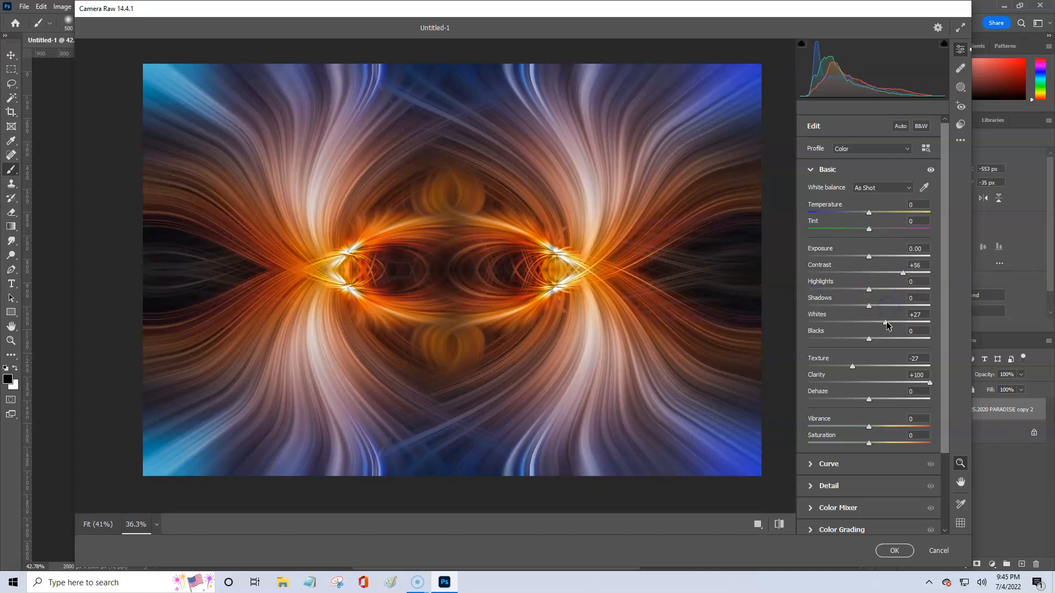
{"action": "double_click", "coordinate": [886, 322]}
{"action": "left_click_drag", "start_coordinate": [868, 322], "coordinate": [839, 308]}
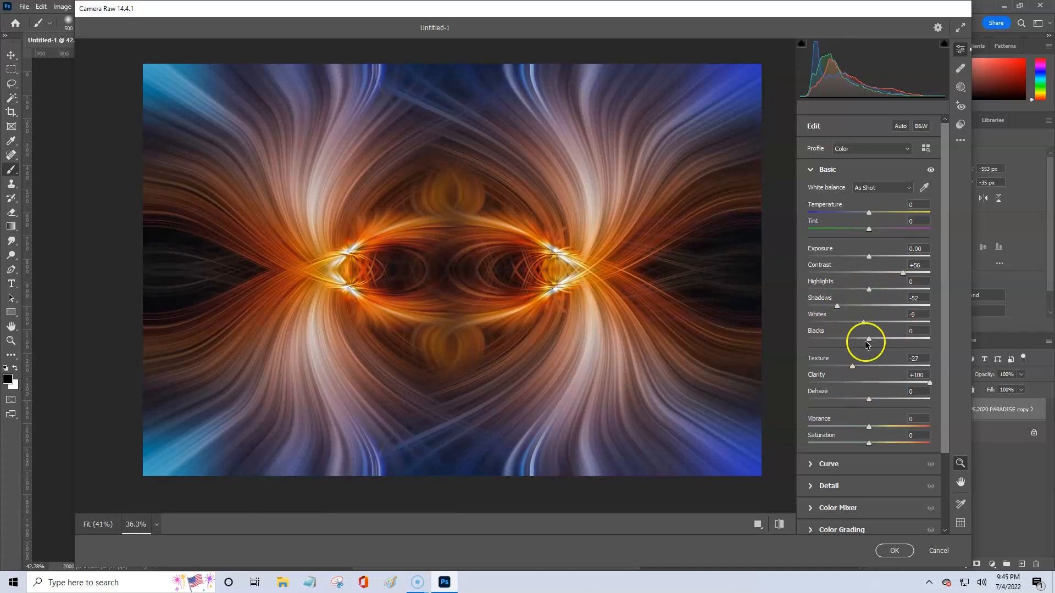
{"action": "left_click_drag", "start_coordinate": [869, 339], "coordinate": [855, 341]}
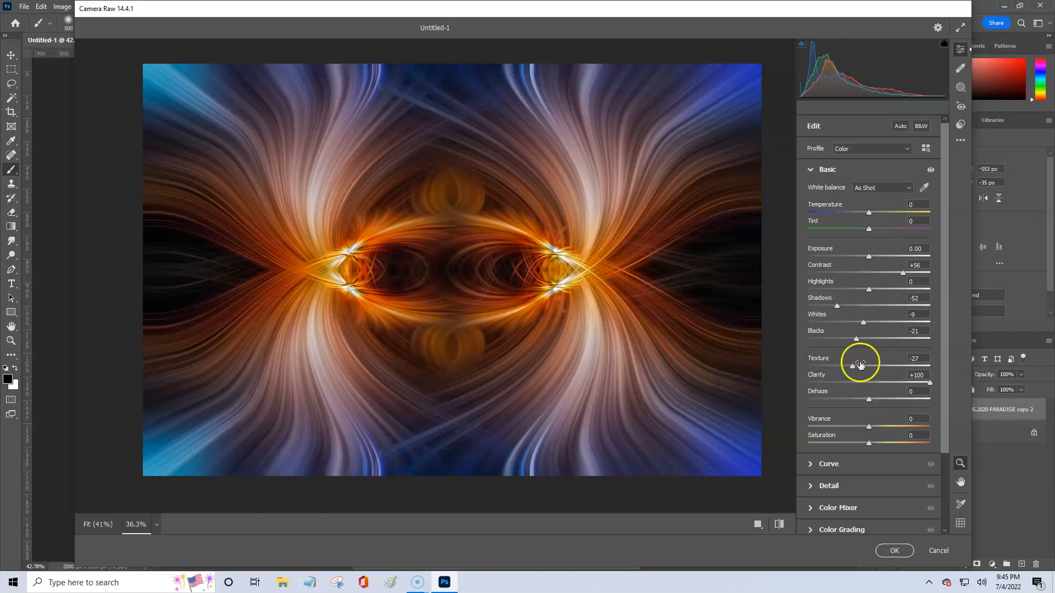
{"action": "left_click", "coordinate": [811, 172]}
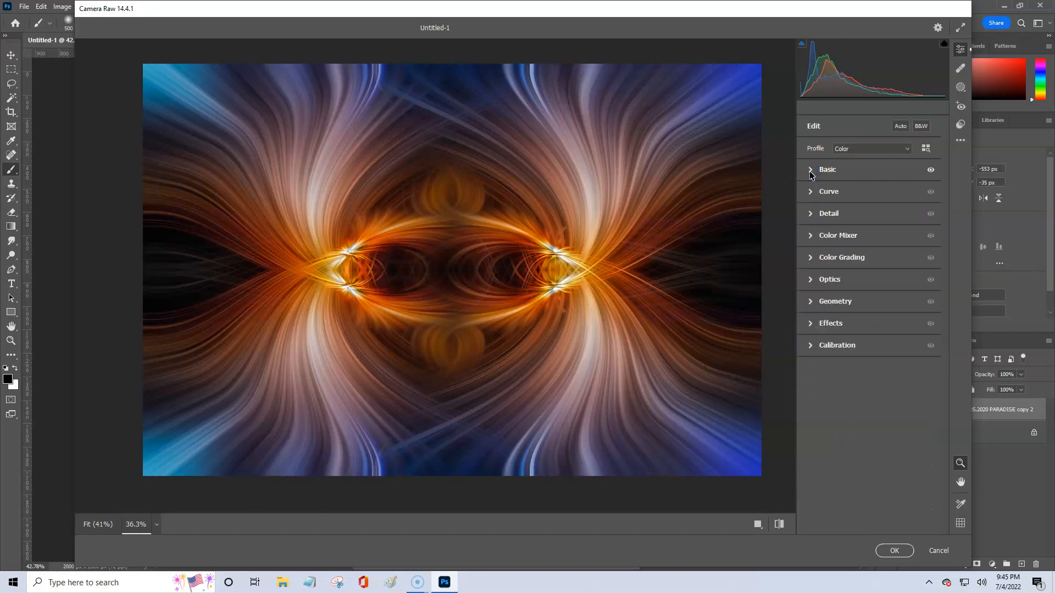
Set the Reds hue to -43 and the Oranges hue to +32 in the color mixer, resetting Yellows to 0
{"action": "left_click", "coordinate": [812, 236]}
{"action": "left_click", "coordinate": [814, 270]}
{"action": "left_click", "coordinate": [817, 275]}
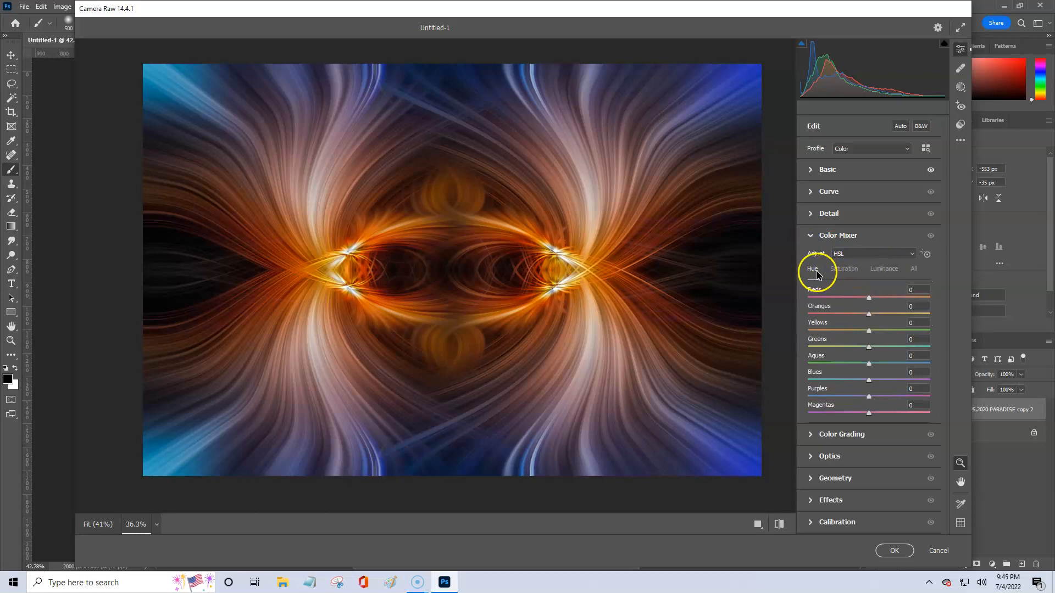
{"action": "left_click_drag", "start_coordinate": [868, 297], "coordinate": [875, 329]}
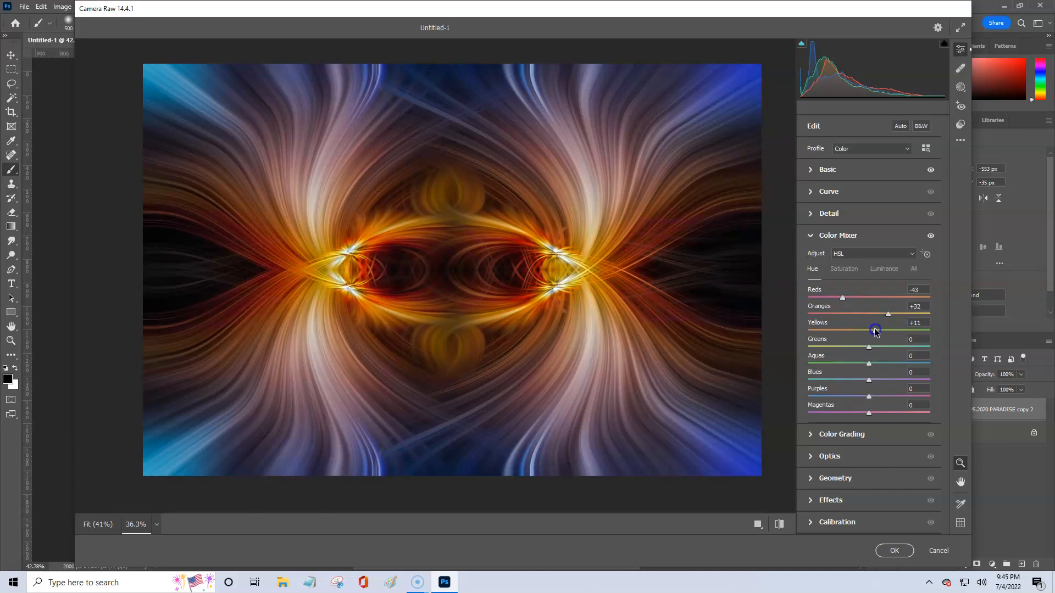
{"action": "double_click", "coordinate": [875, 329]}
Set the Purples hue to +34, and try the Blues hue at -28 and +7 before resetting it
{"action": "left_click_drag", "start_coordinate": [869, 380], "coordinate": [846, 380]}
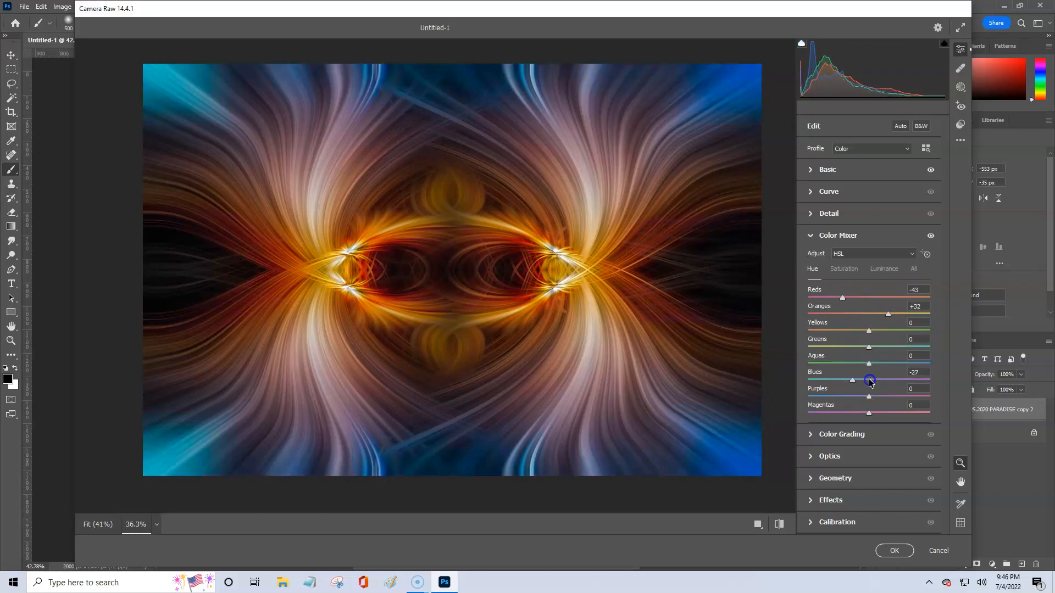
{"action": "left_click_drag", "start_coordinate": [869, 397], "coordinate": [895, 401]}
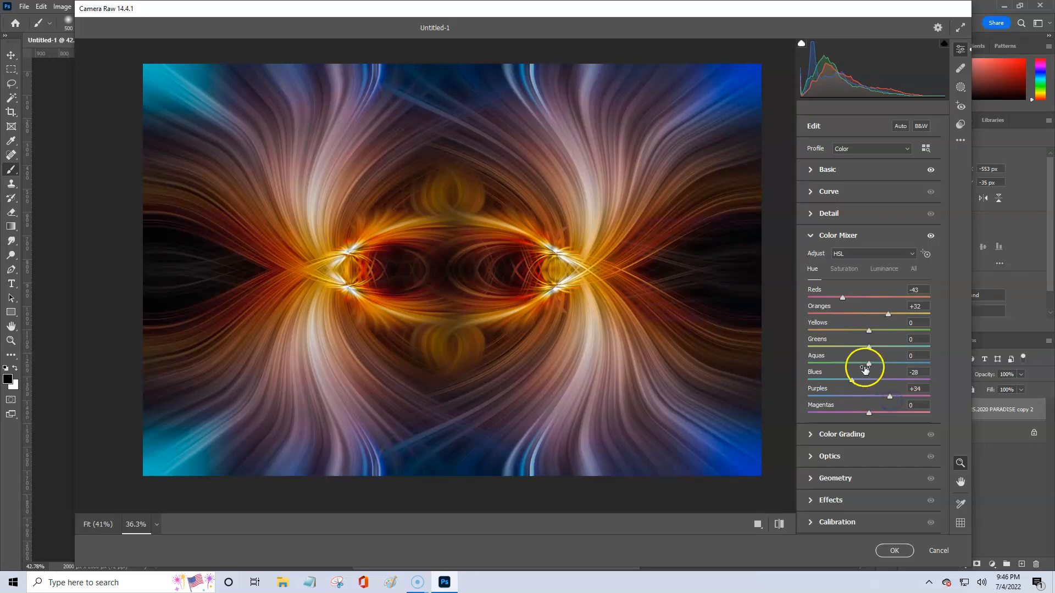
{"action": "mouse_move", "coordinate": [860, 384]}
{"action": "left_mouse_down"}
{"action": "mouse_move", "coordinate": [911, 382]}
{"action": "mouse_move", "coordinate": [875, 381]}
{"action": "left_mouse_up"}
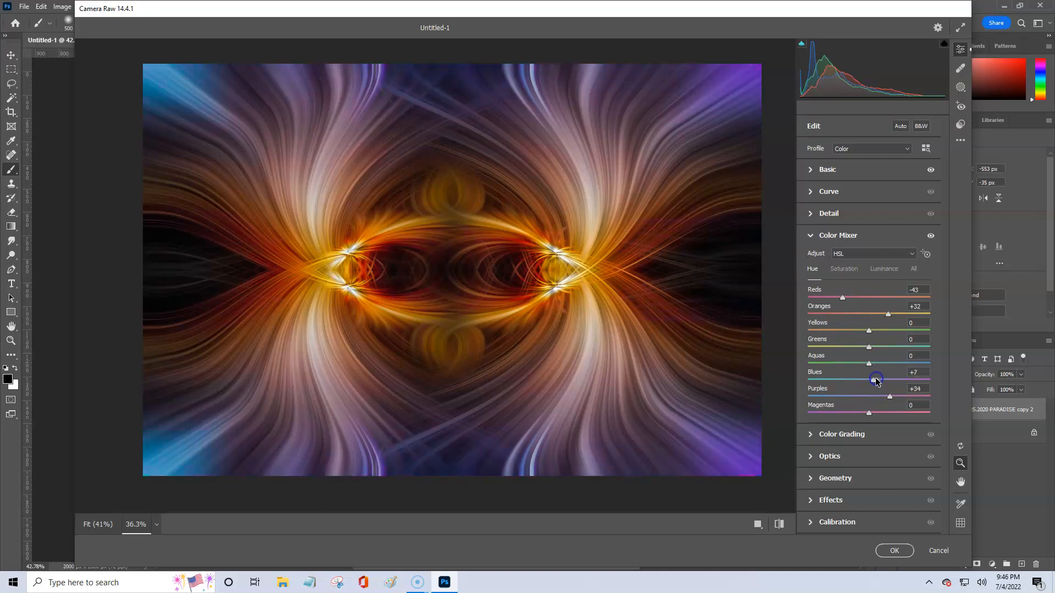
{"action": "double_click", "coordinate": [874, 380]}
Set the Reds saturation to +36 in the color mixer, and raise the Oranges slightly and the Blues more strongly
{"action": "left_click", "coordinate": [844, 273]}
{"action": "left_click_drag", "start_coordinate": [868, 297], "coordinate": [879, 299]}
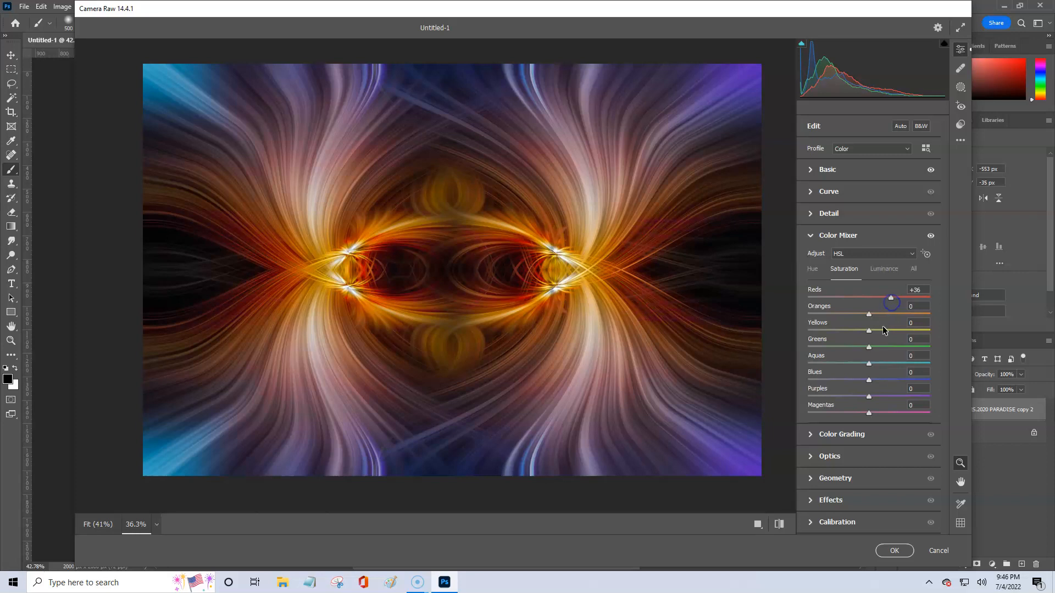
{"action": "left_click_drag", "start_coordinate": [869, 314], "coordinate": [892, 316]}
{"action": "left_click_drag", "start_coordinate": [917, 317], "coordinate": [875, 314]}
{"action": "left_click_drag", "start_coordinate": [870, 379], "coordinate": [892, 380]}
Set the Oranges luminance to +15 and the Blues luminance to -23 in the color mixer
{"action": "left_click", "coordinate": [882, 269]}
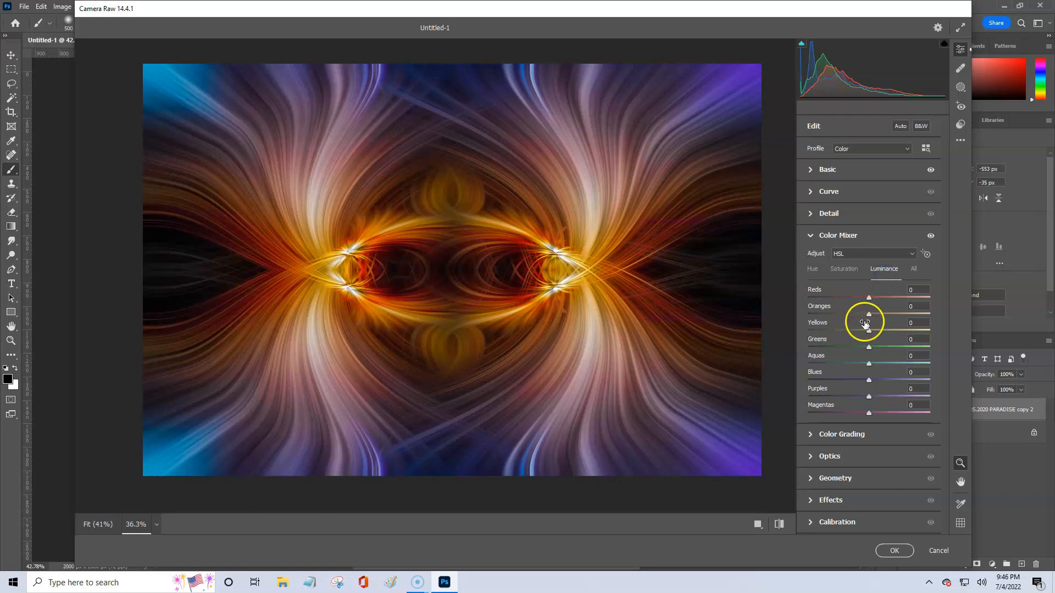
{"action": "mouse_move", "coordinate": [868, 314]}
{"action": "left_mouse_down"}
{"action": "mouse_move", "coordinate": [799, 314]}
{"action": "mouse_move", "coordinate": [876, 314]}
{"action": "left_mouse_up"}
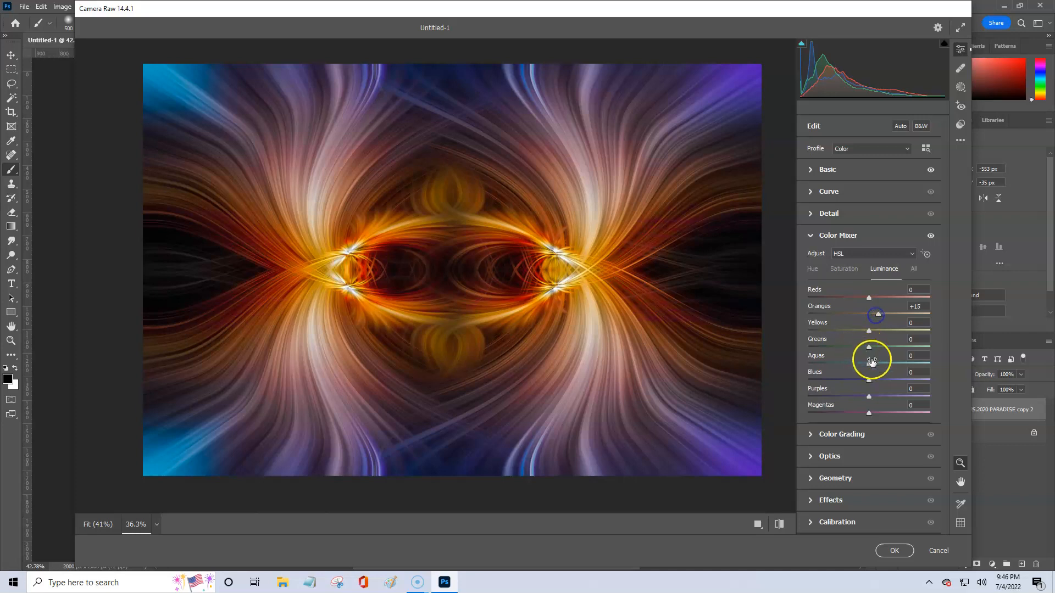
{"action": "left_click", "coordinate": [869, 381]}
{"action": "mouse_move", "coordinate": [869, 381]}
{"action": "left_mouse_down"}
{"action": "mouse_move", "coordinate": [889, 379]}
{"action": "mouse_move", "coordinate": [830, 386]}
{"action": "mouse_move", "coordinate": [854, 384]}
{"action": "left_mouse_up"}
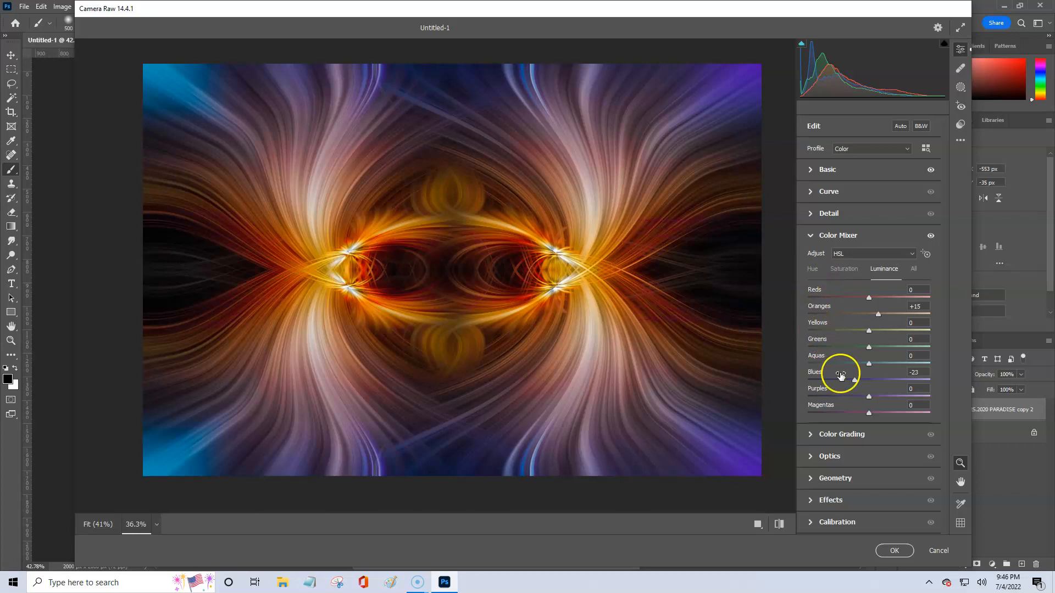
{"action": "left_click", "coordinate": [812, 269]}
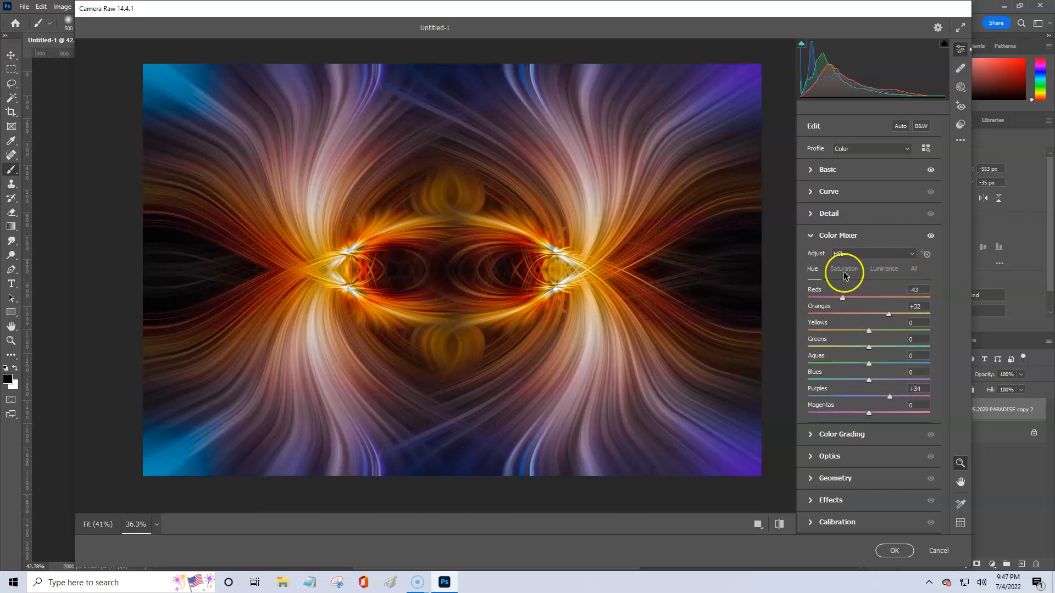
{"action": "left_click", "coordinate": [812, 236]}
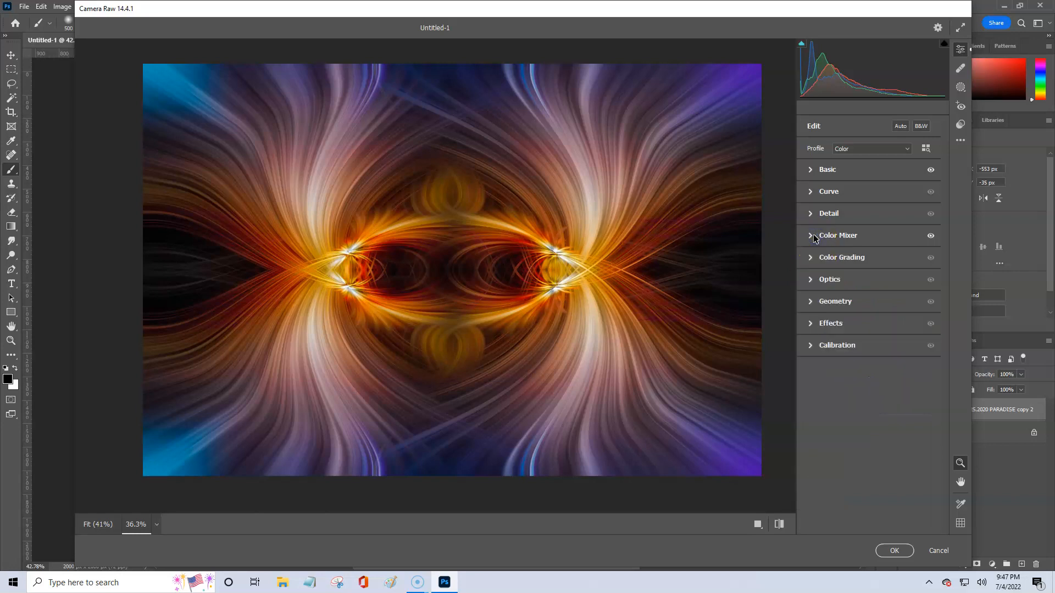
Set Vignetting to -56 with Roundness -5 and Feather 67, after trying Grain at 46 and resetting it to 0
{"action": "left_click", "coordinate": [811, 326]}
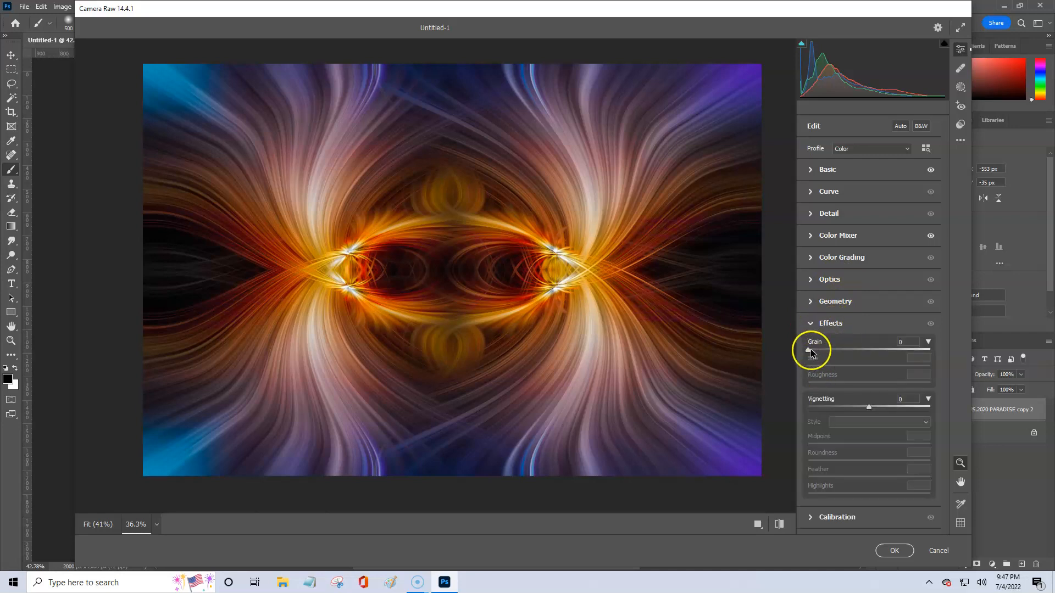
{"action": "left_click_drag", "start_coordinate": [809, 352], "coordinate": [860, 356]}
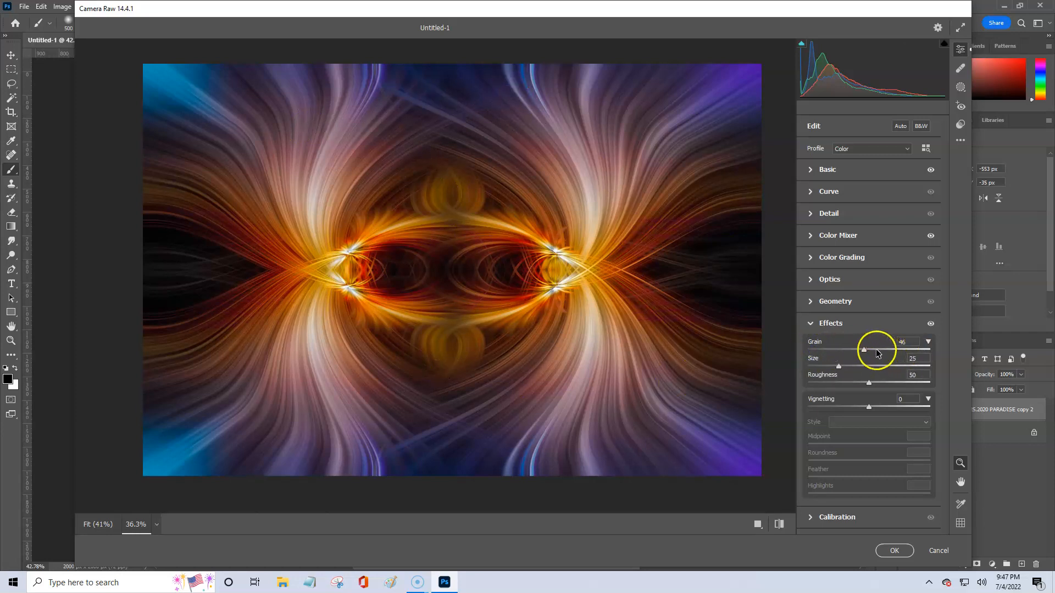
{"action": "left_click_drag", "start_coordinate": [863, 350], "coordinate": [799, 350]}
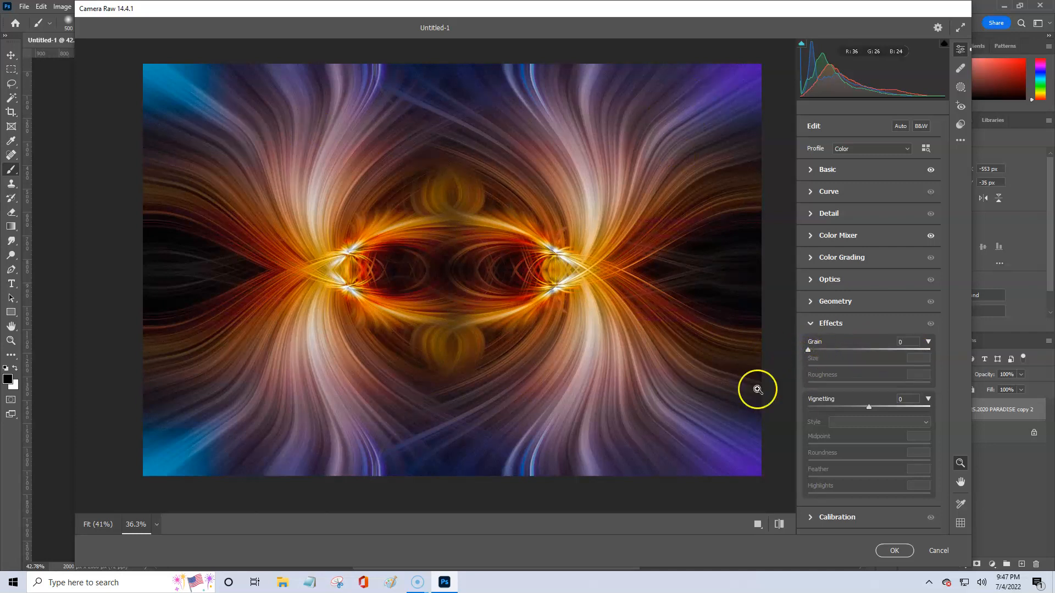
{"action": "left_click_drag", "start_coordinate": [869, 407], "coordinate": [839, 409]}
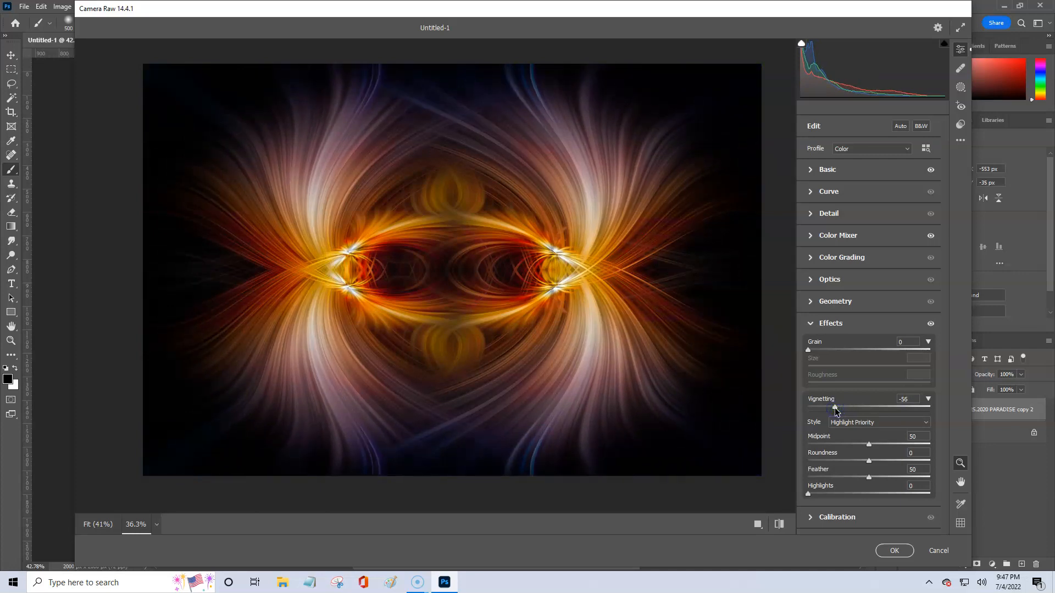
{"action": "double_click", "coordinate": [836, 411]}
{"action": "left_click", "coordinate": [836, 411]}
{"action": "left_click_drag", "start_coordinate": [868, 445], "coordinate": [891, 479]}
{"action": "double_click", "coordinate": [872, 445]}
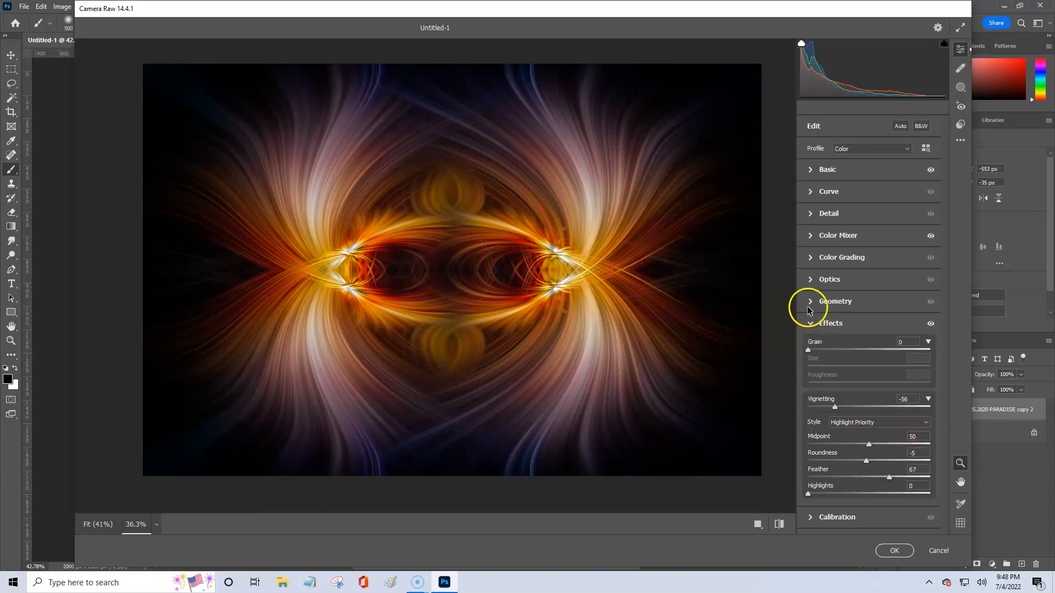
{"action": "left_click", "coordinate": [811, 323]}
Set Noise Reduction to 21 and Sharpening to 7 after checking the image's center up close
{"action": "left_click_drag", "start_coordinate": [463, 272], "coordinate": [504, 290]}
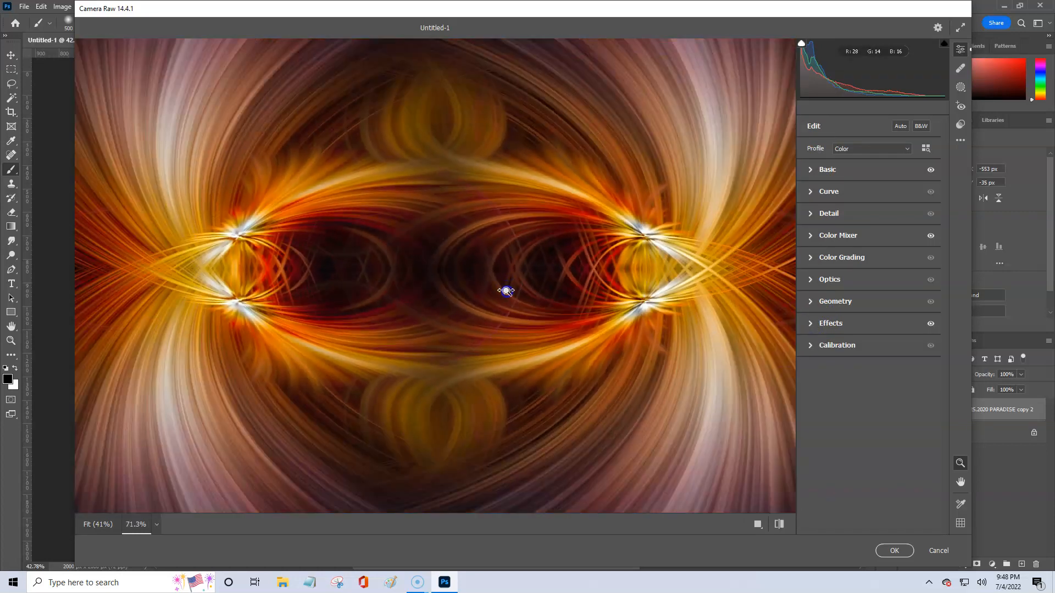
{"action": "key", "text": "space"}
{"action": "left_click_drag", "start_coordinate": [328, 209], "coordinate": [523, 322]}
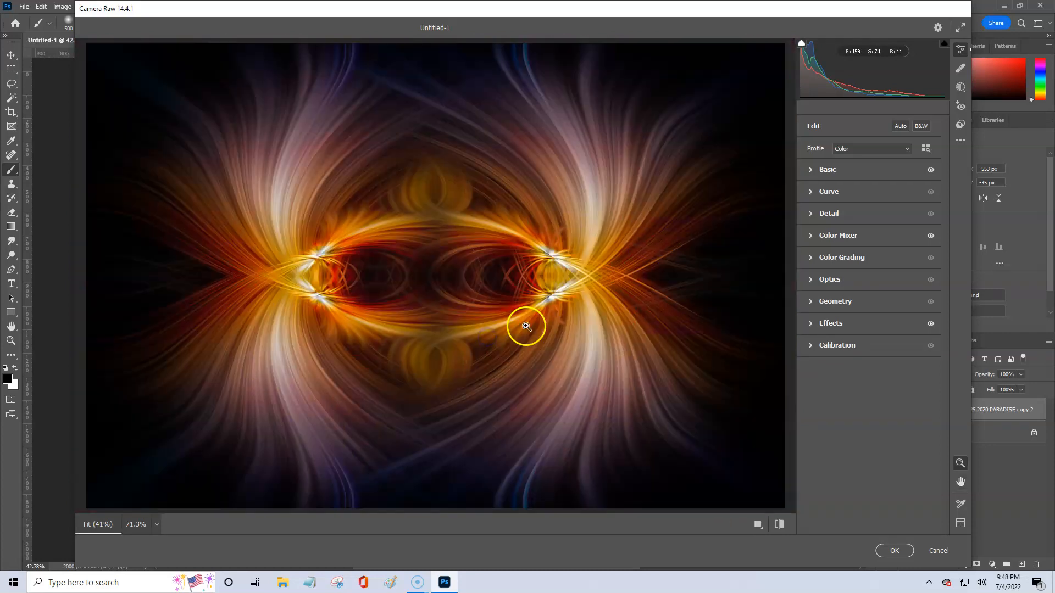
{"action": "left_click", "coordinate": [811, 213]}
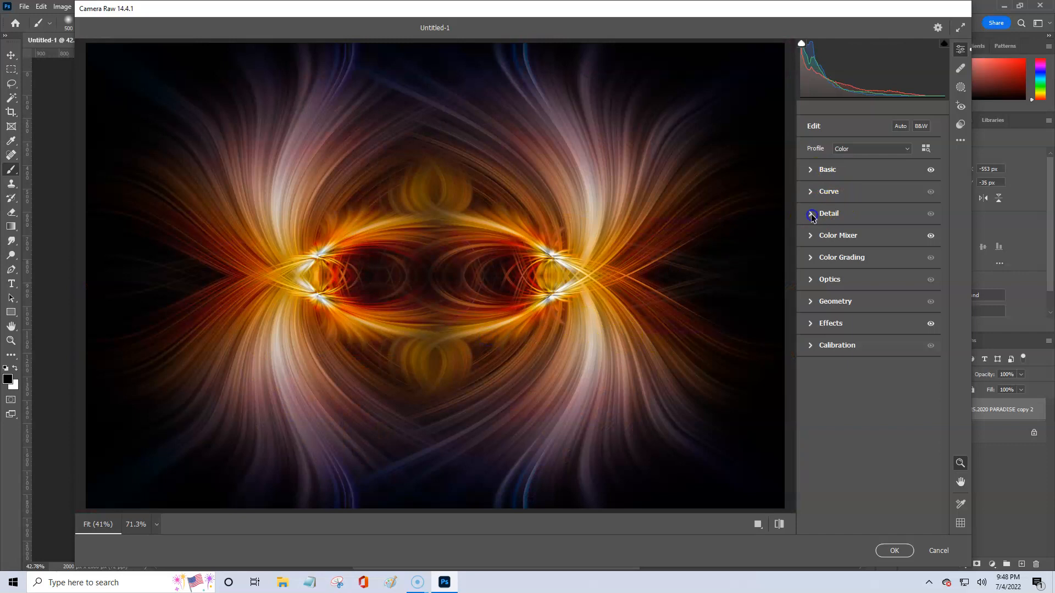
{"action": "left_click_drag", "start_coordinate": [808, 313], "coordinate": [833, 318]}
{"action": "left_click_drag", "start_coordinate": [807, 240], "coordinate": [814, 240]}
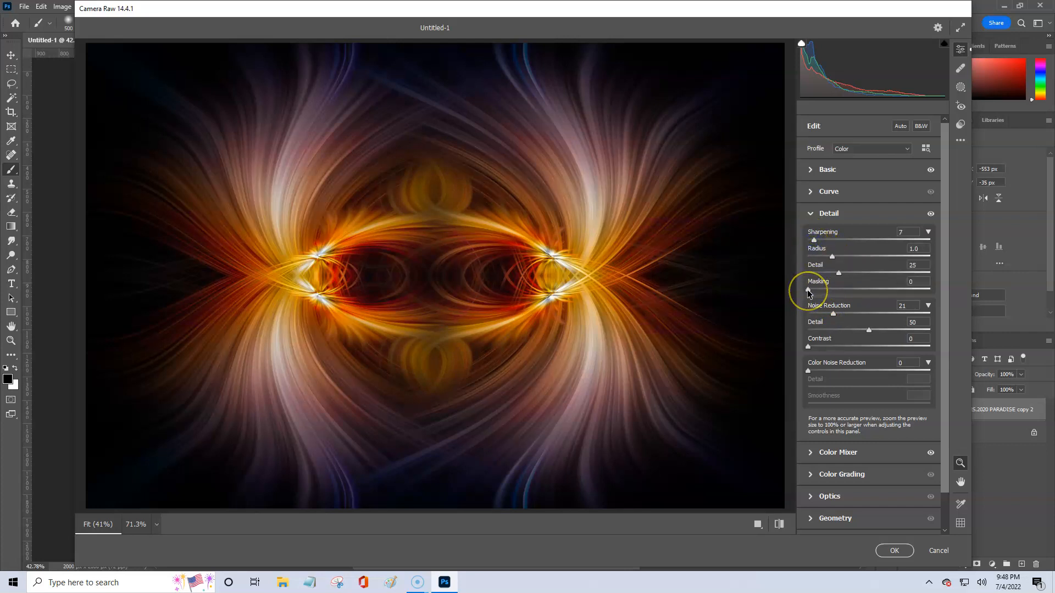
Set the sharpening Masking to 77 using the black-and-white mask preview, so only the bright streaks are sharpened
{"action": "key", "text": "alt"}
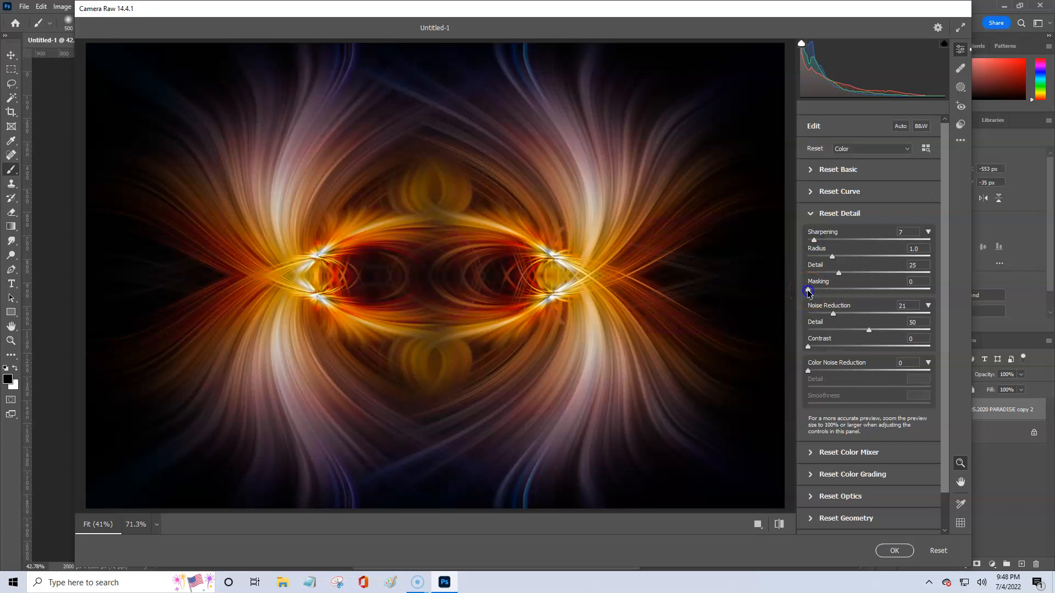
{"action": "left_click", "coordinate": [807, 290], "text": "alt"}
{"action": "left_click_drag", "start_coordinate": [810, 292], "coordinate": [870, 293]}
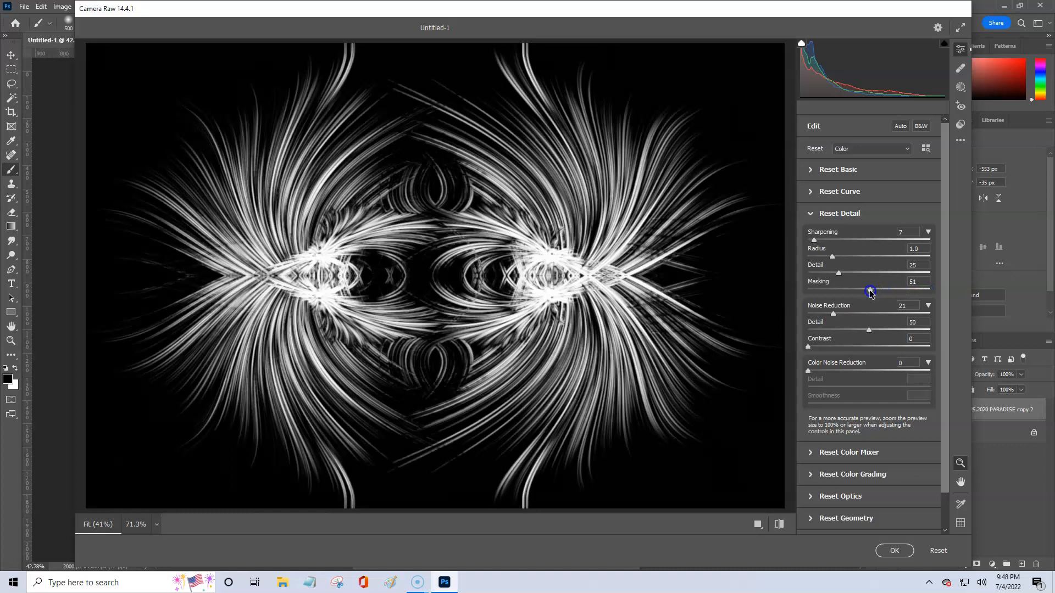
{"action": "left_click_drag", "start_coordinate": [872, 293], "coordinate": [895, 292]}
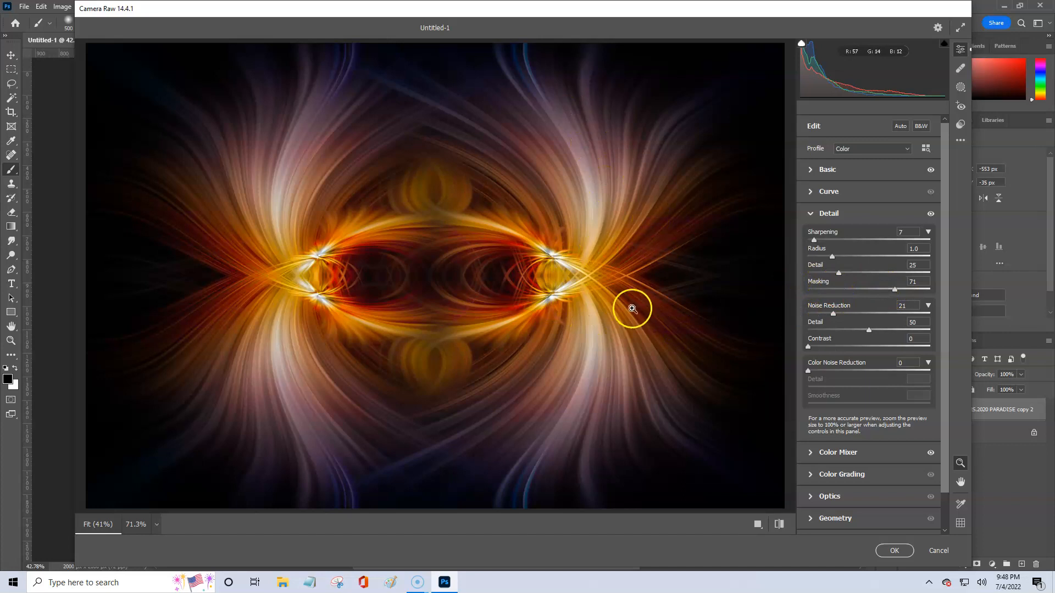
{"action": "left_click", "coordinate": [896, 291], "text": "alt"}
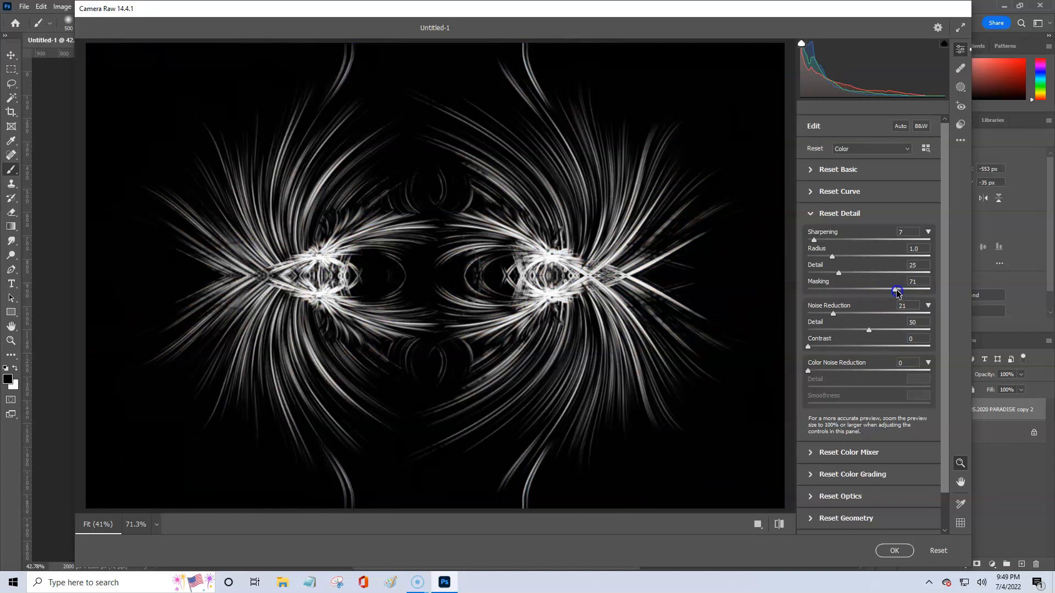
{"action": "mouse_move", "coordinate": [896, 290]}
{"action": "left_mouse_down"}
{"action": "mouse_move", "coordinate": [804, 289]}
{"action": "mouse_move", "coordinate": [901, 291]}
{"action": "left_mouse_up"}
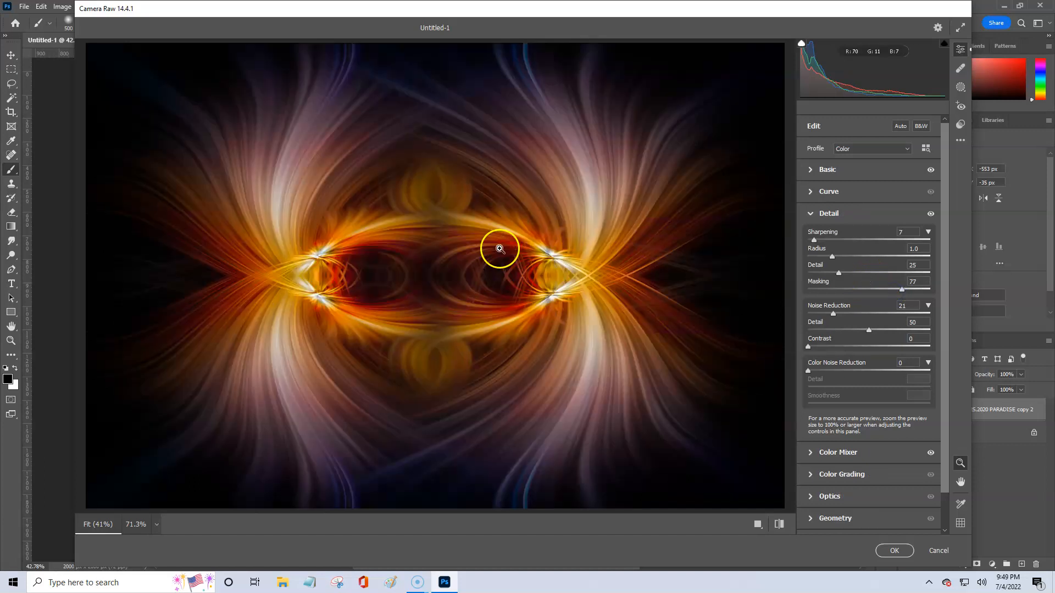
Try Sharpening at 150, reduce it to a moderate amount and apply the Camera Raw adjustments to the layer
{"action": "left_click_drag", "start_coordinate": [814, 240], "coordinate": [926, 243]}
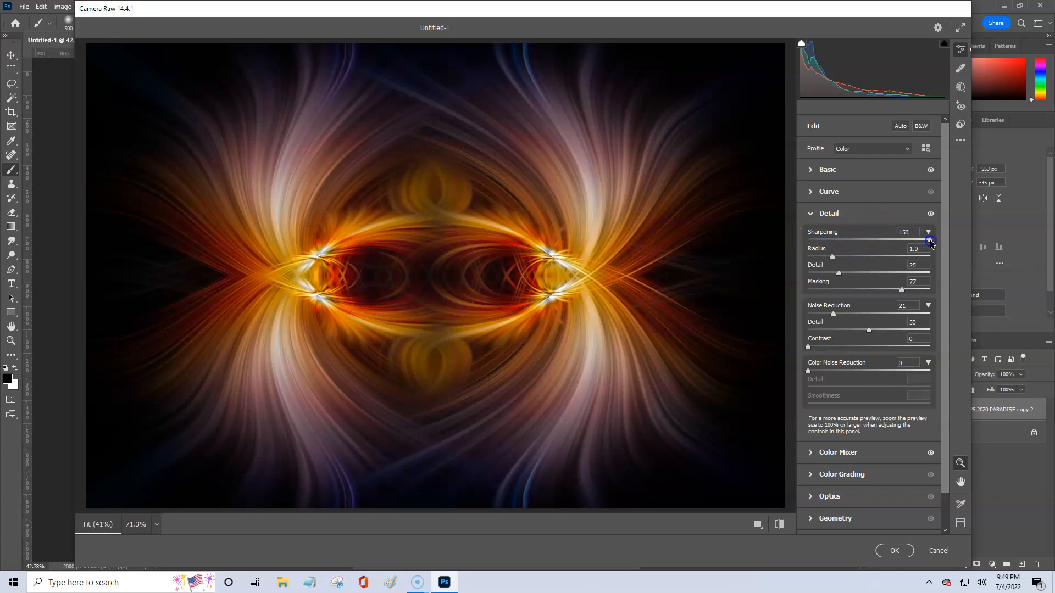
{"action": "left_click_drag", "start_coordinate": [929, 240], "coordinate": [862, 243]}
{"action": "left_click", "coordinate": [819, 216]}
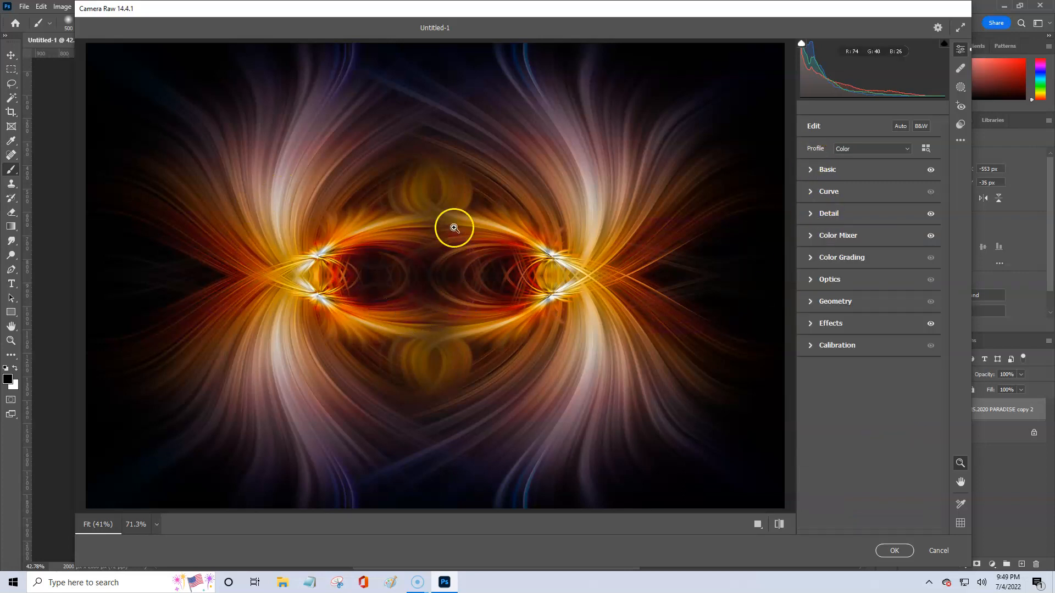
{"action": "left_click", "coordinate": [900, 551]}
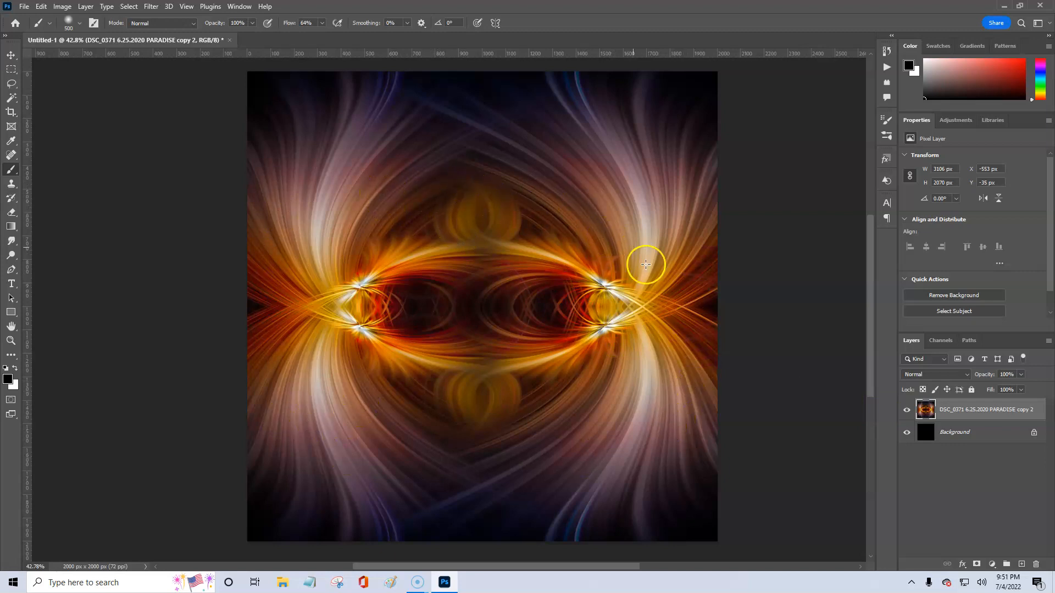
Add a Gradient Map adjustment layer above the PARADISE copy 2 layer
{"action": "left_click", "coordinate": [1002, 433]}
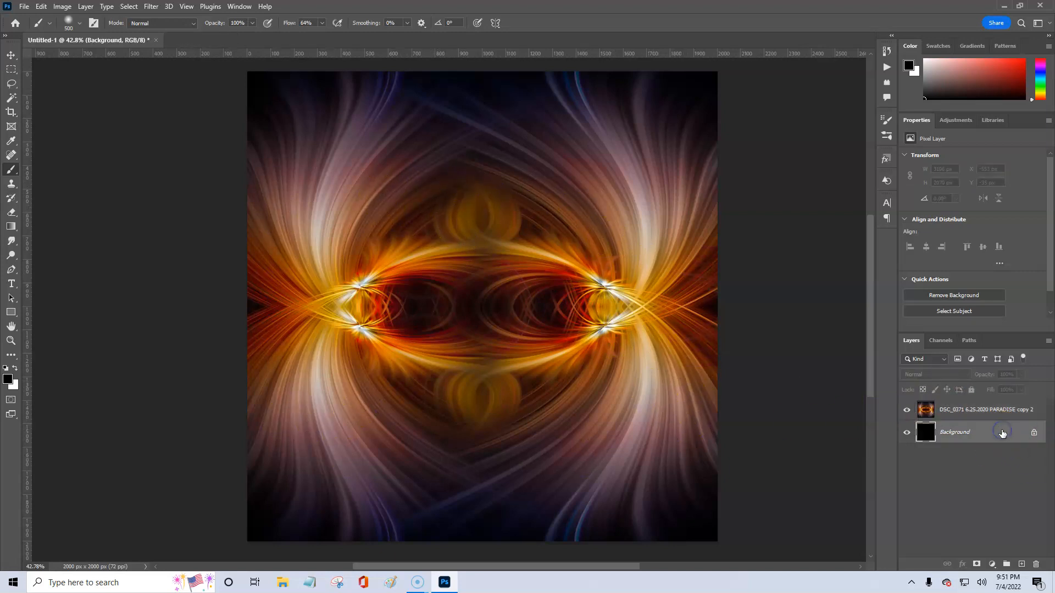
{"action": "left_click", "coordinate": [971, 411]}
{"action": "left_click", "coordinate": [992, 565]}
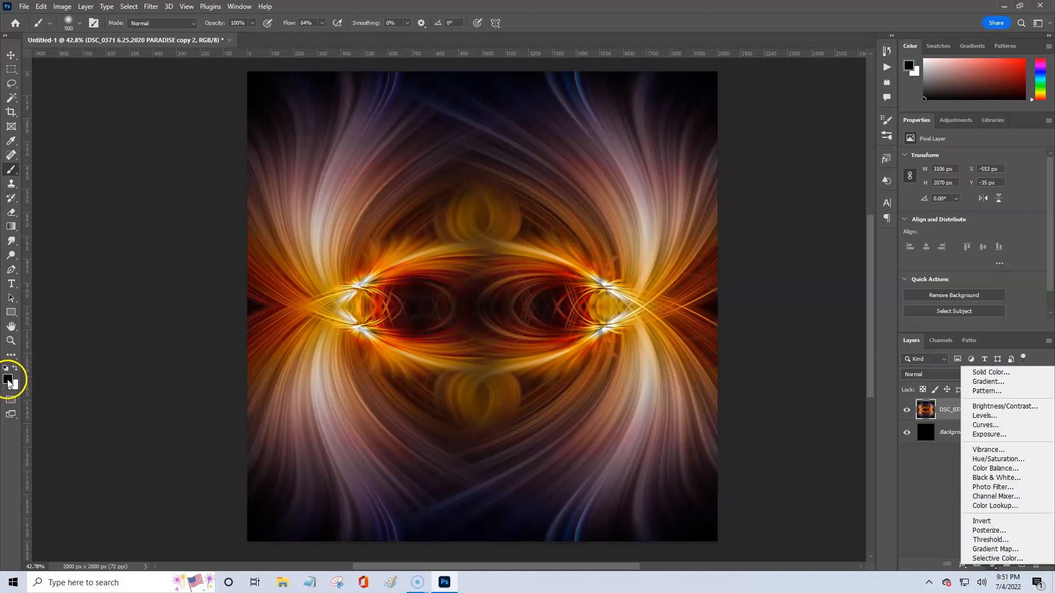
{"action": "left_click", "coordinate": [992, 549]}
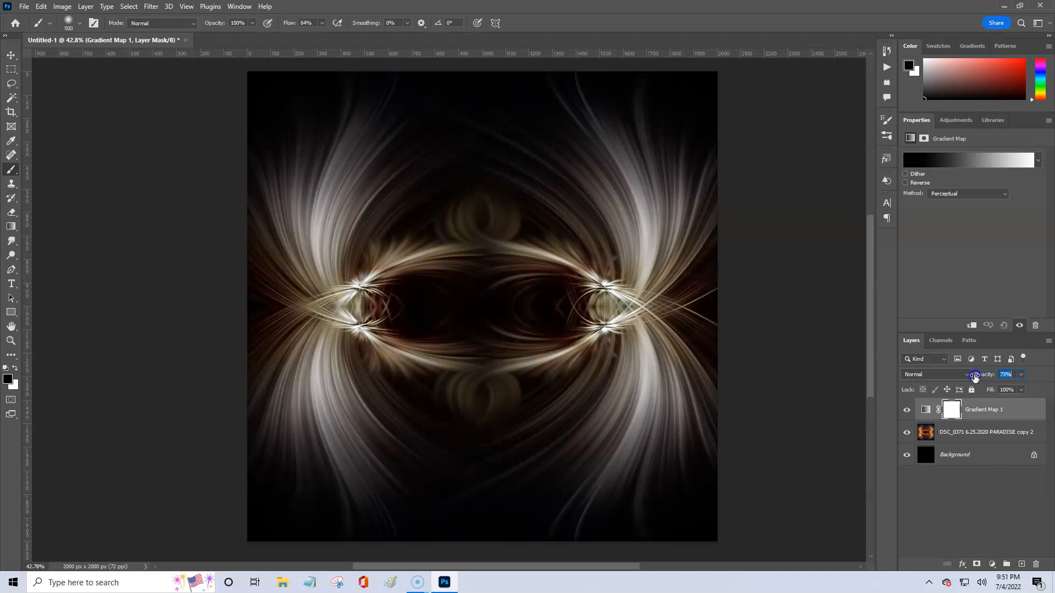
Try the gradient map layer's opacity at 0% and 55%, and return it to 100%
{"action": "left_click_drag", "start_coordinate": [972, 377], "coordinate": [868, 379]}
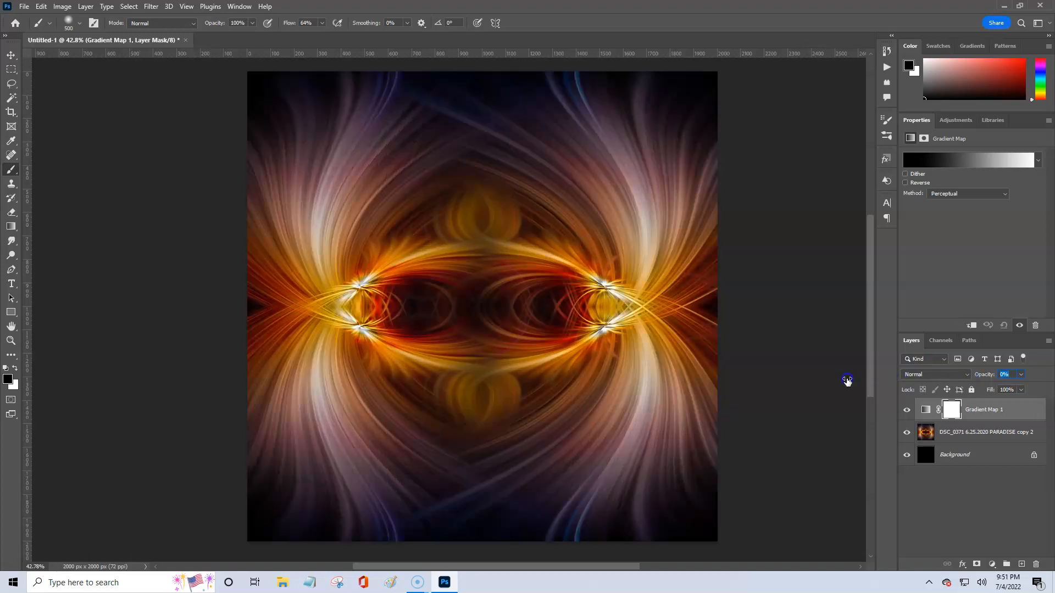
{"action": "left_click_drag", "start_coordinate": [866, 379], "coordinate": [870, 379]}
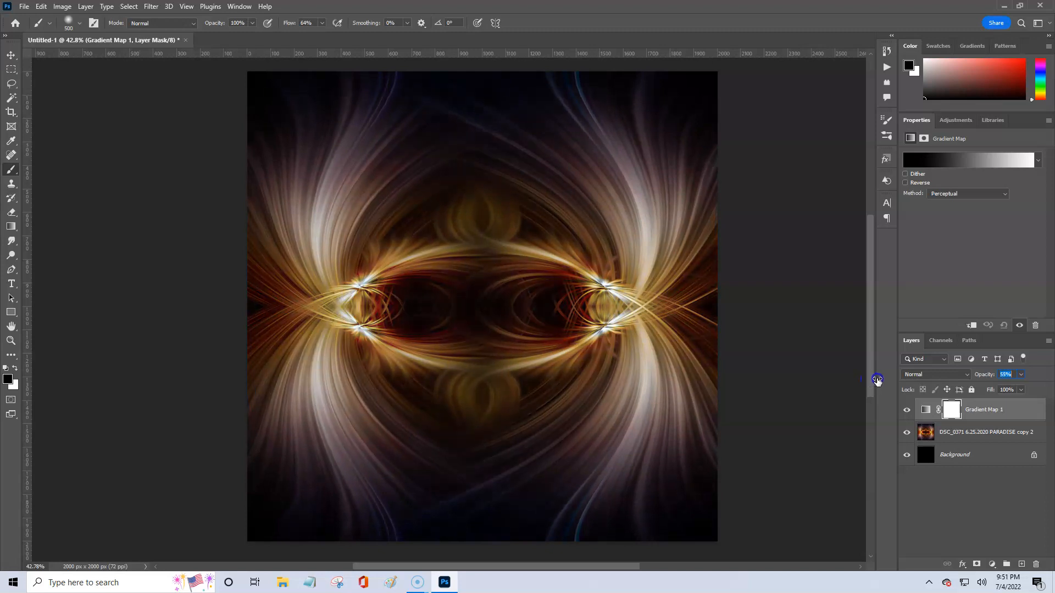
{"action": "left_click_drag", "start_coordinate": [893, 380], "coordinate": [971, 384]}
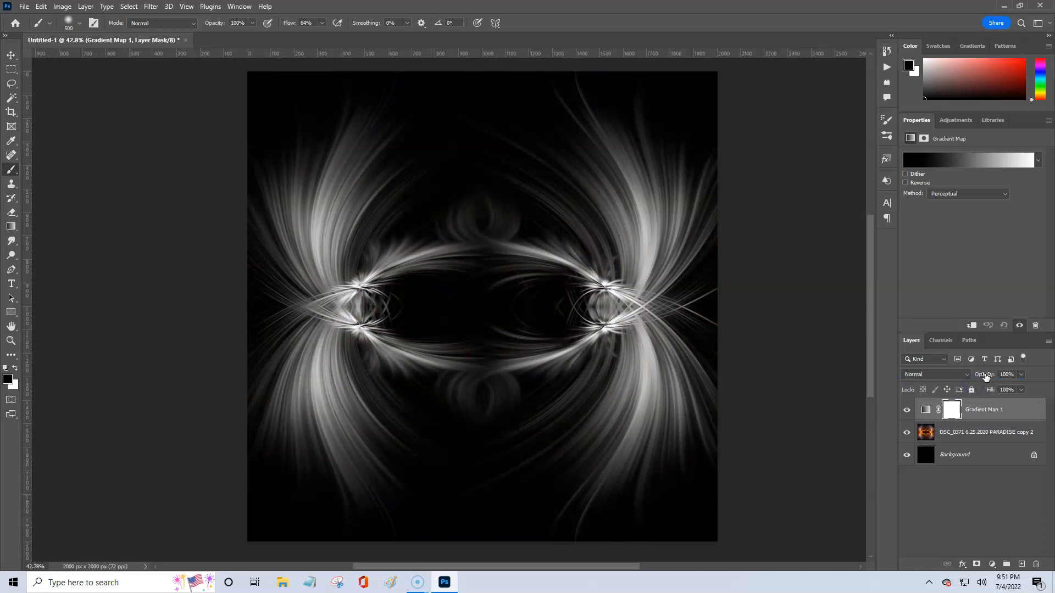
Apply the dark-to-light blue gradient preset to the gradient map and set its layer's blend mode to Overlay at 100% opacity
{"action": "left_click", "coordinate": [947, 160]}
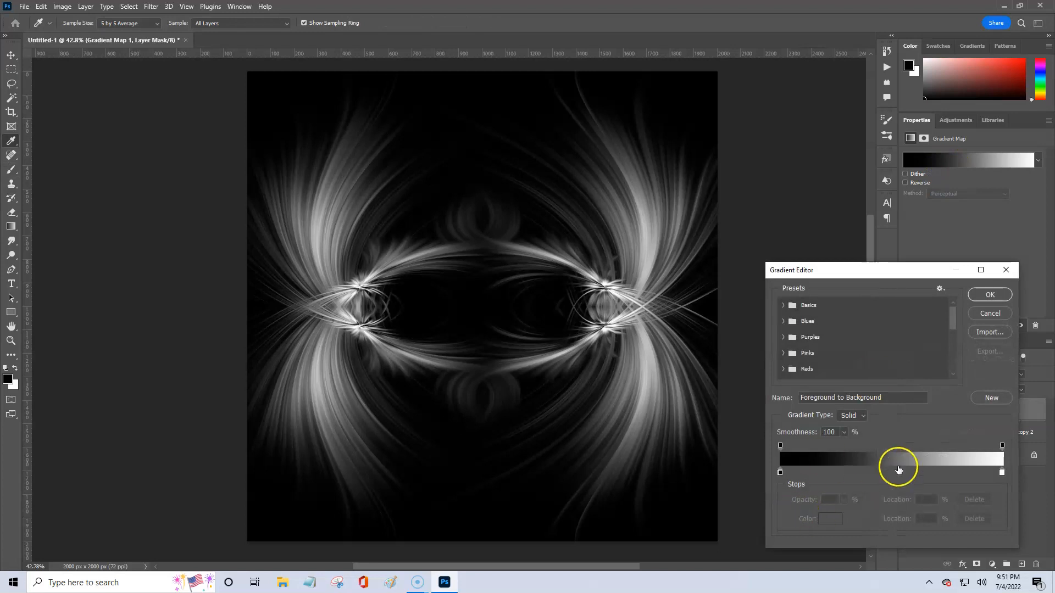
{"action": "left_click_drag", "start_coordinate": [955, 321], "coordinate": [935, 373]}
{"action": "left_click", "coordinate": [839, 371]}
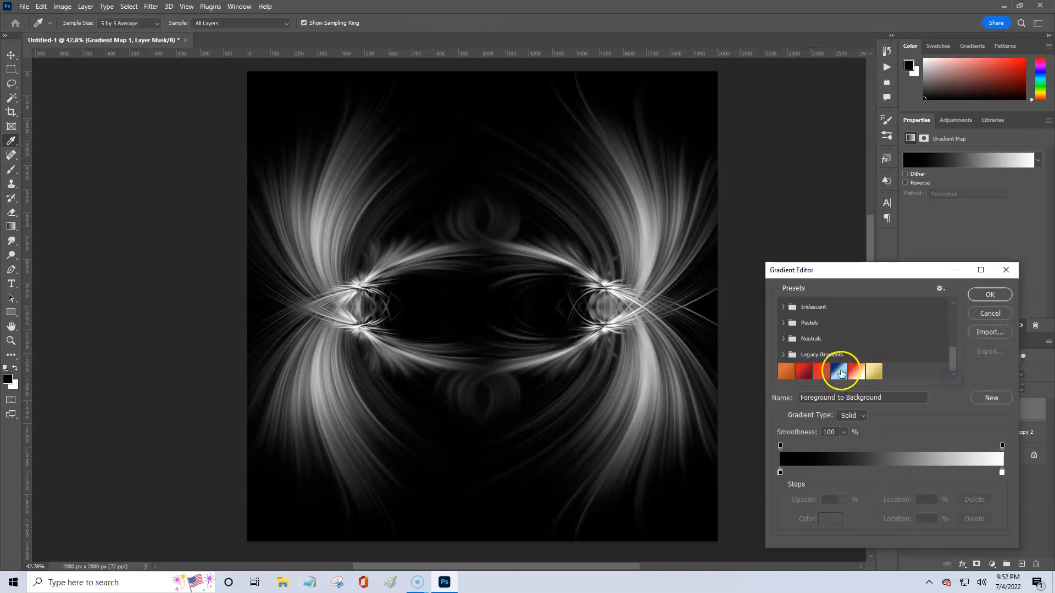
{"action": "left_click", "coordinate": [989, 296]}
{"action": "left_click", "coordinate": [950, 375]}
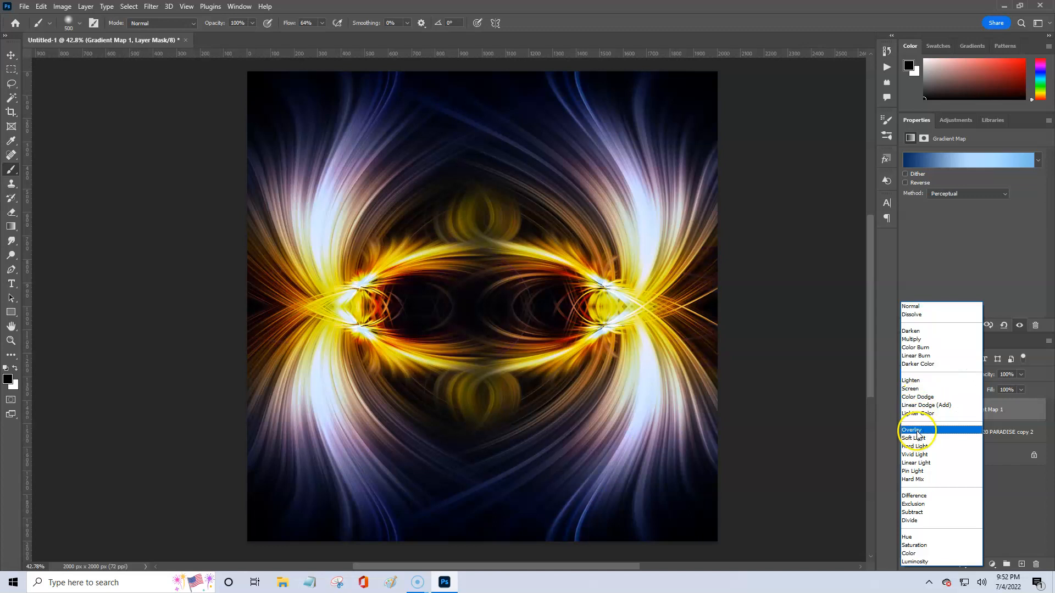
{"action": "left_click", "coordinate": [917, 433]}
{"action": "mouse_move", "coordinate": [990, 373]}
{"action": "left_mouse_down"}
{"action": "mouse_move", "coordinate": [959, 379]}
{"action": "mouse_move", "coordinate": [993, 379]}
{"action": "left_mouse_up"}
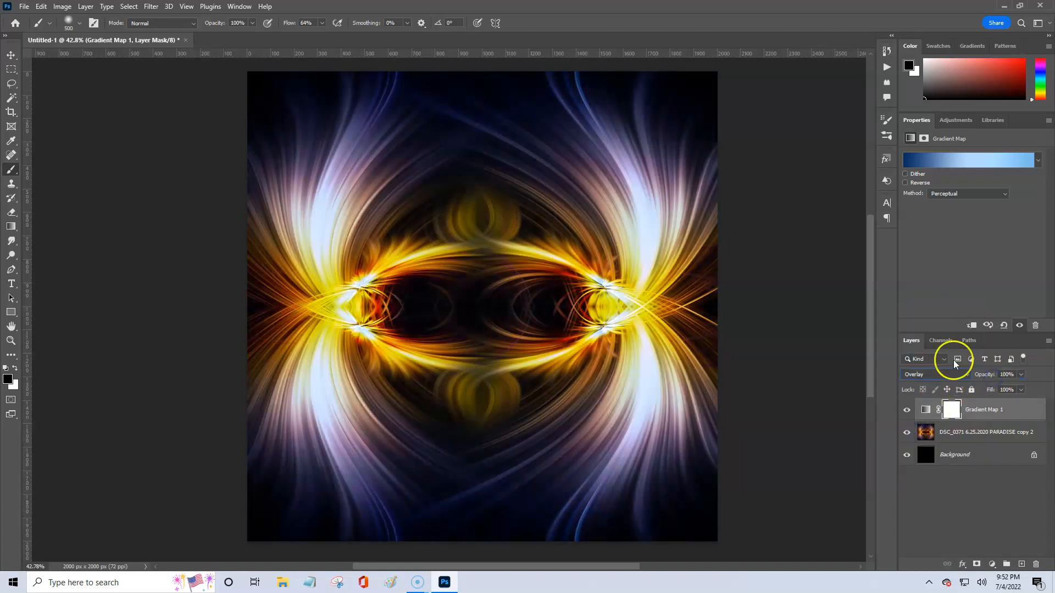
Try the Purple_03 gradient preset on the gradient map and set its layer's blend mode to Soft Light
{"action": "left_click", "coordinate": [993, 161]}
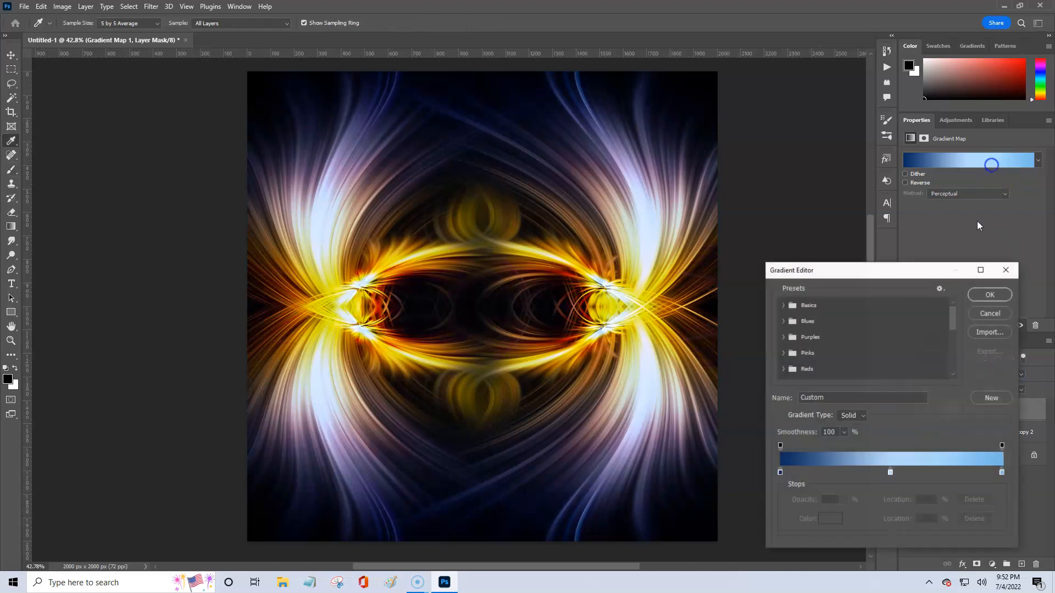
{"action": "left_click", "coordinate": [784, 337]}
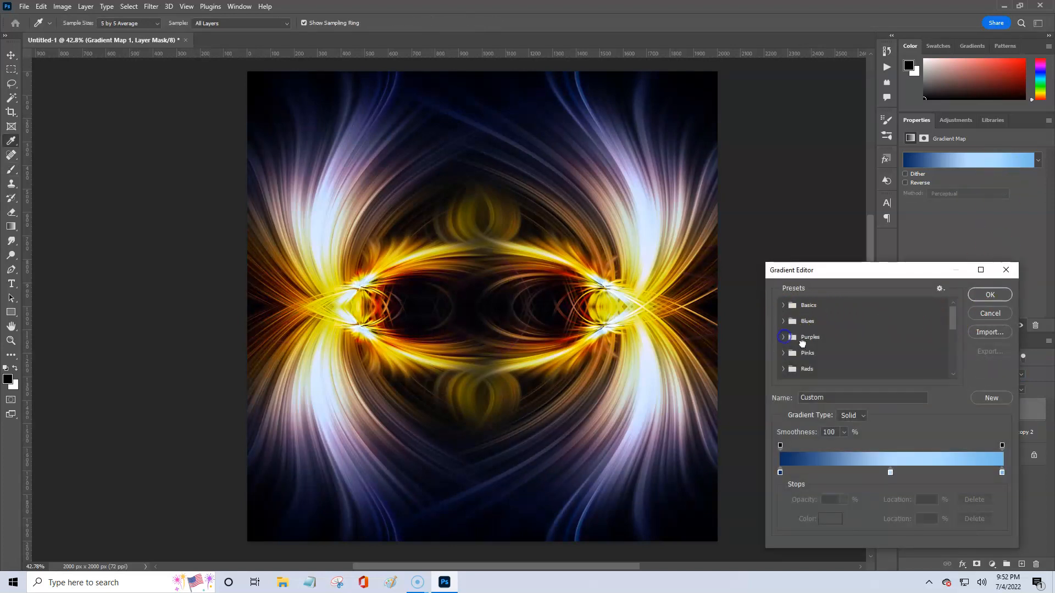
{"action": "left_click", "coordinate": [831, 355]}
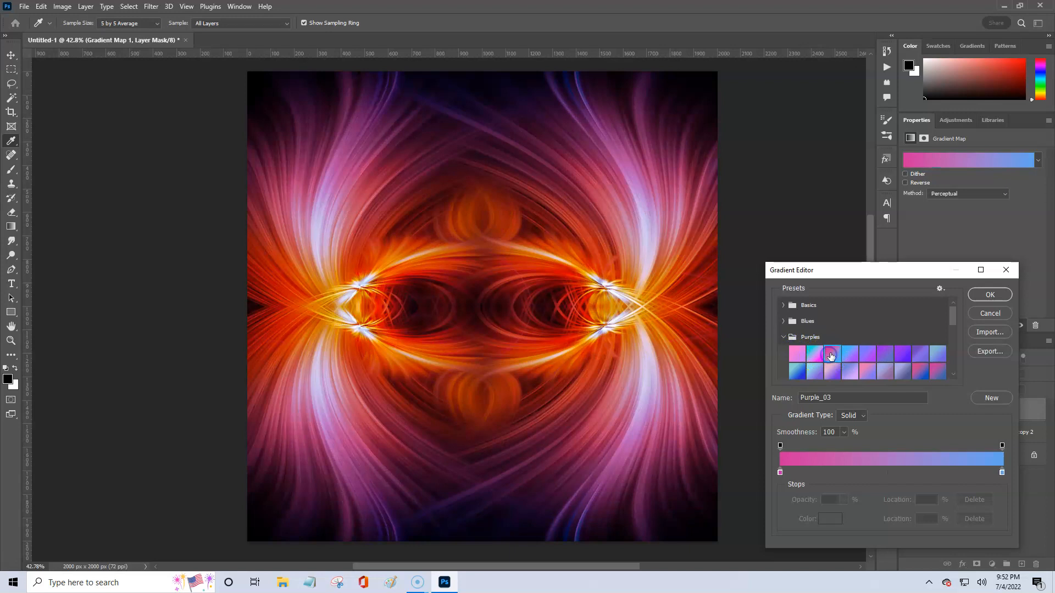
{"action": "left_click", "coordinate": [989, 295]}
{"action": "left_click", "coordinate": [958, 375]}
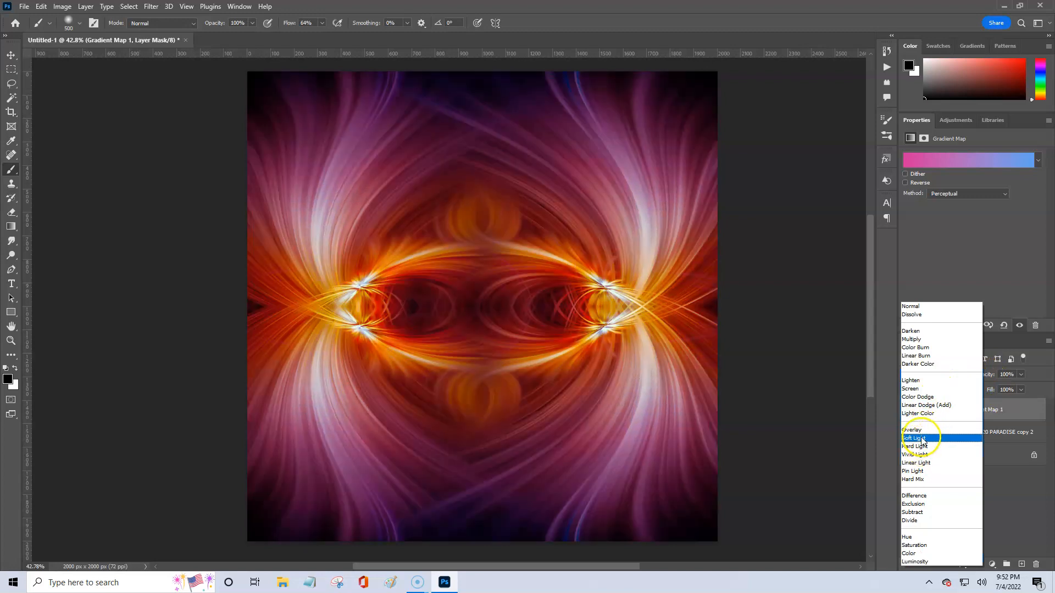
{"action": "left_click", "coordinate": [921, 439]}
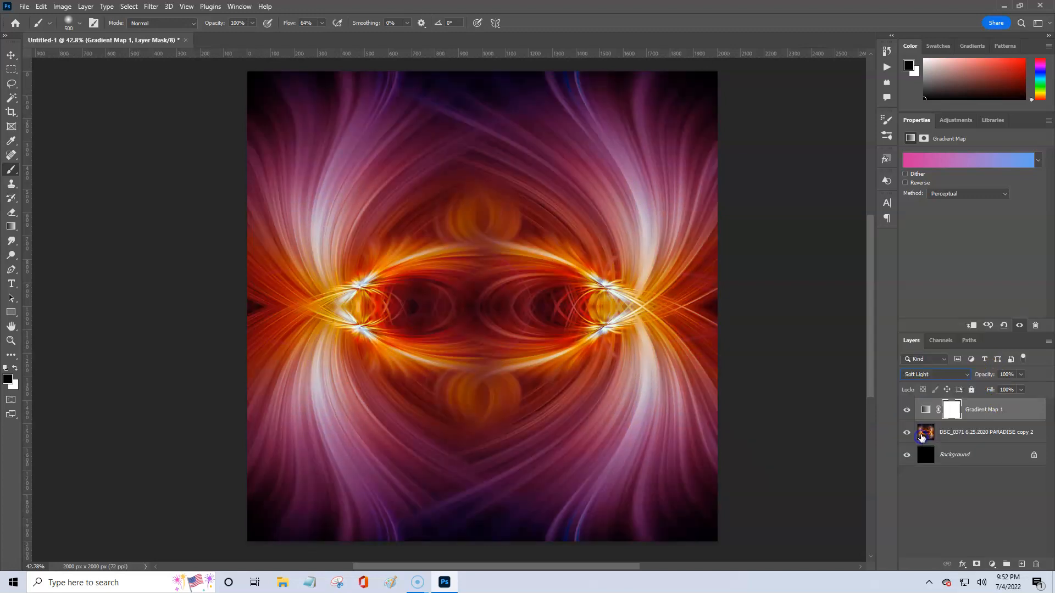
Compare the image with the gradient map hidden and at reduced opacity, and delete the Gradient Map 1 layer
{"action": "left_click", "coordinate": [906, 409]}
{"action": "left_click", "coordinate": [907, 409]}
{"action": "left_click_drag", "start_coordinate": [989, 374], "coordinate": [965, 378]}
{"action": "left_click_drag", "start_coordinate": [950, 378], "coordinate": [932, 378]}
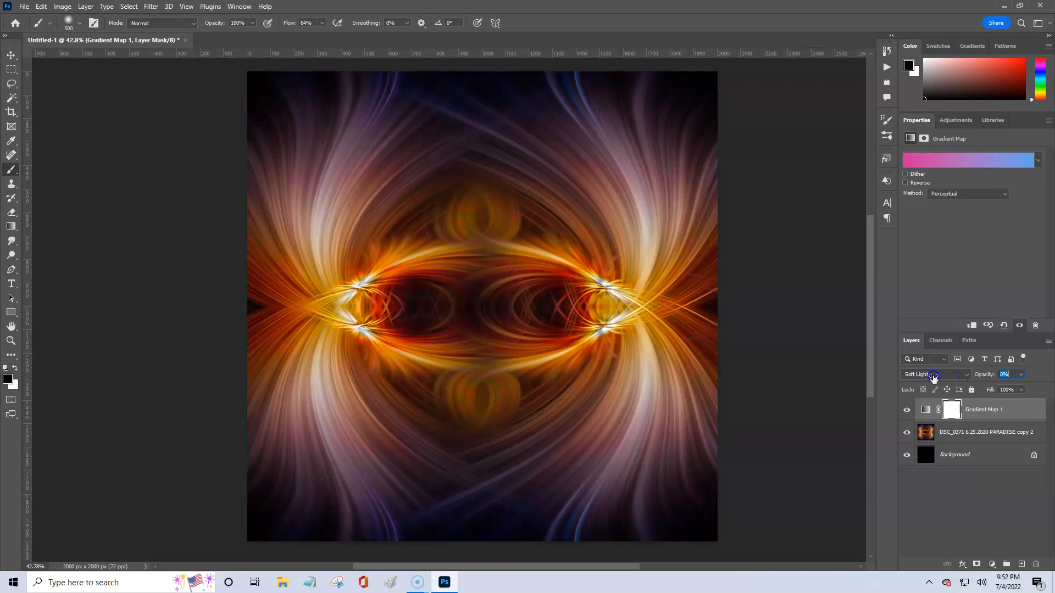
{"action": "left_click", "coordinate": [906, 410]}
{"action": "left_click", "coordinate": [910, 411]}
{"action": "left_click_drag", "start_coordinate": [986, 375], "coordinate": [984, 376]}
{"action": "left_click", "coordinate": [906, 410]}
{"action": "left_click", "coordinate": [907, 410]}
{"action": "right_click", "coordinate": [1027, 410]}
{"action": "left_click_drag", "start_coordinate": [1026, 409], "coordinate": [1035, 564]}
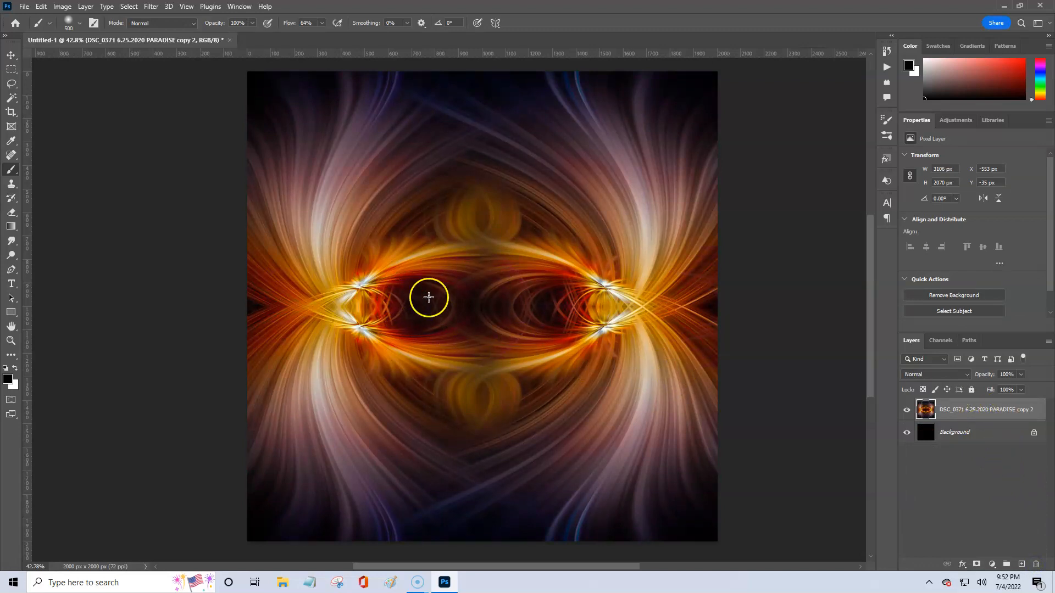
Place the eye photo AdobeStock_97394769.jpeg from Downloads as an embedded image directly above the Background layer
{"action": "left_click", "coordinate": [983, 433]}
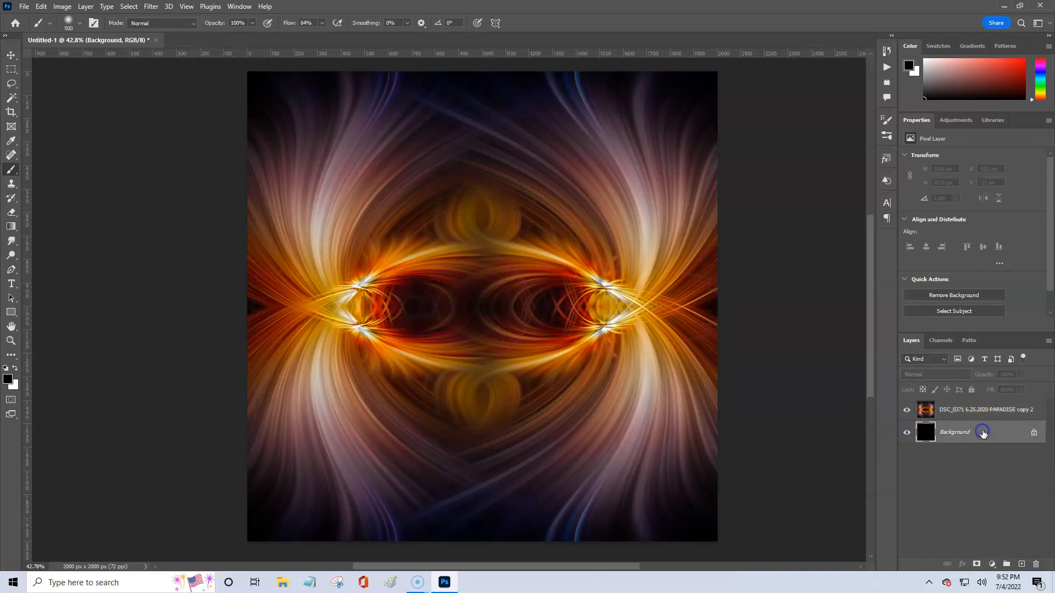
{"action": "left_click", "coordinate": [23, 7]}
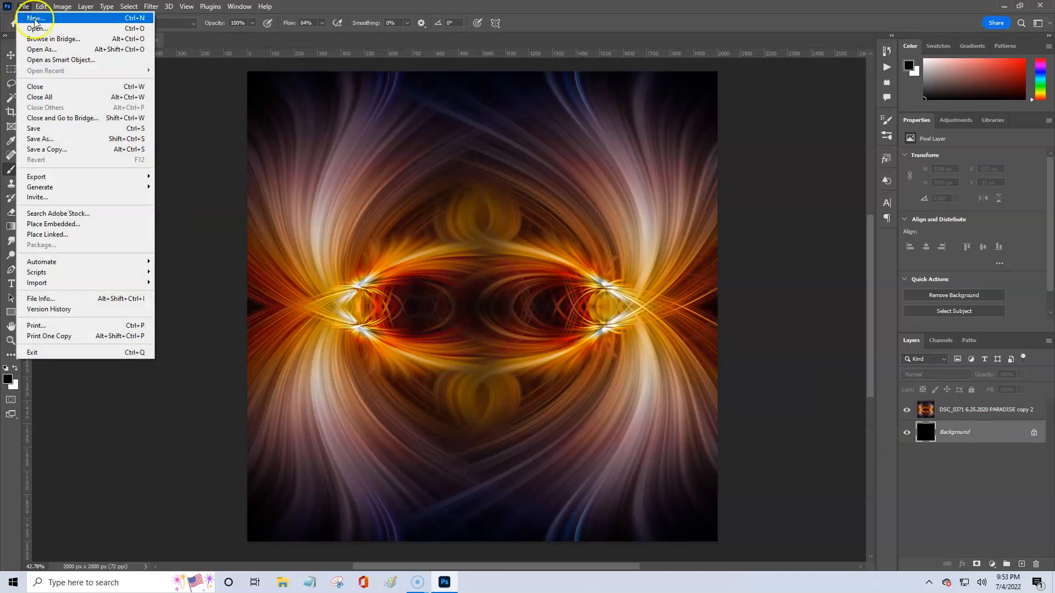
{"action": "left_click", "coordinate": [44, 227]}
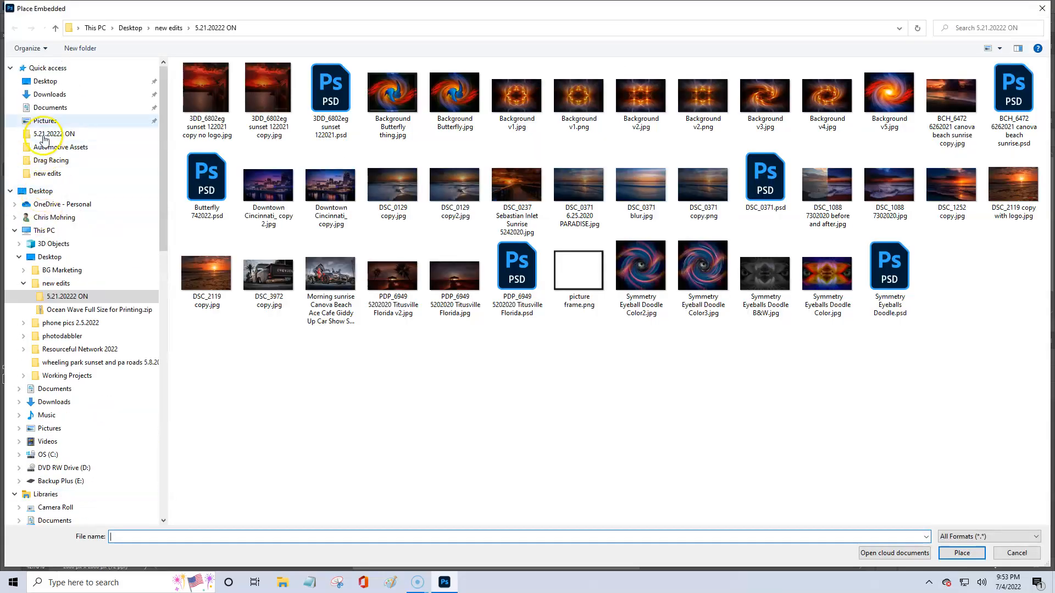
{"action": "left_click", "coordinate": [45, 94]}
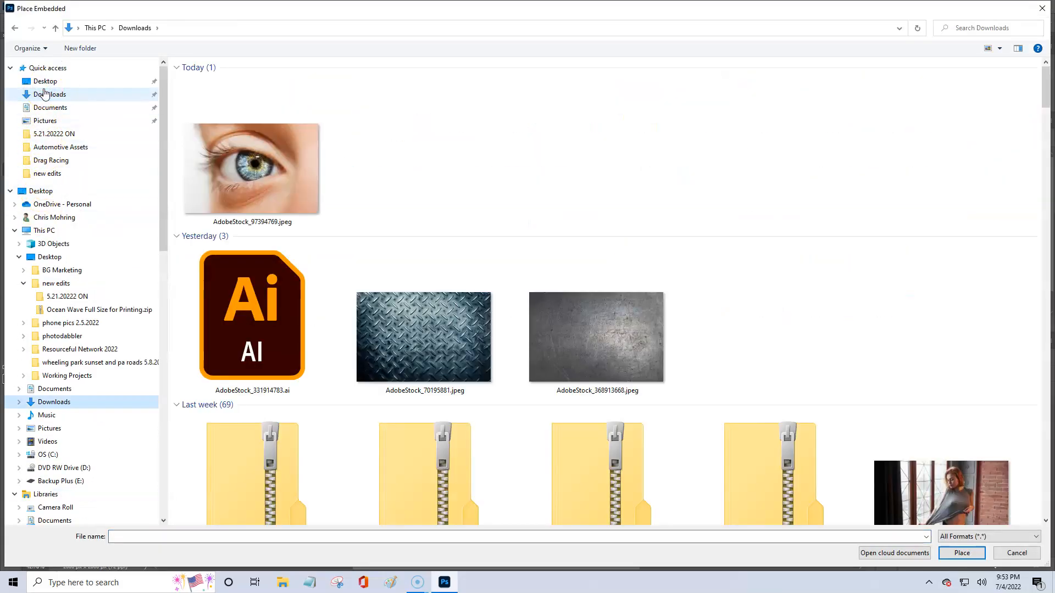
{"action": "left_click", "coordinate": [252, 165]}
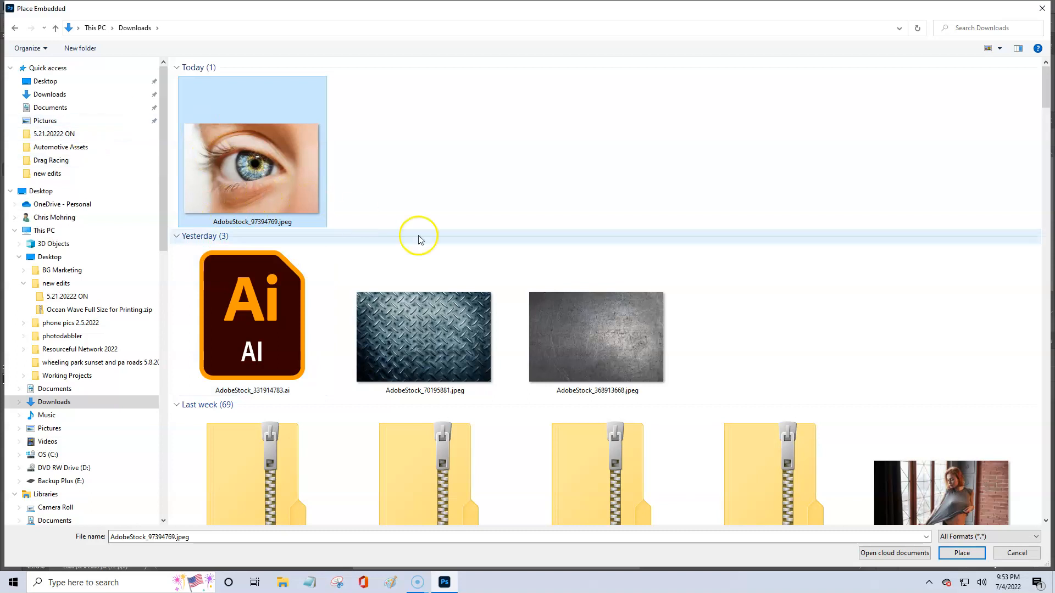
{"action": "left_click", "coordinate": [962, 552]}
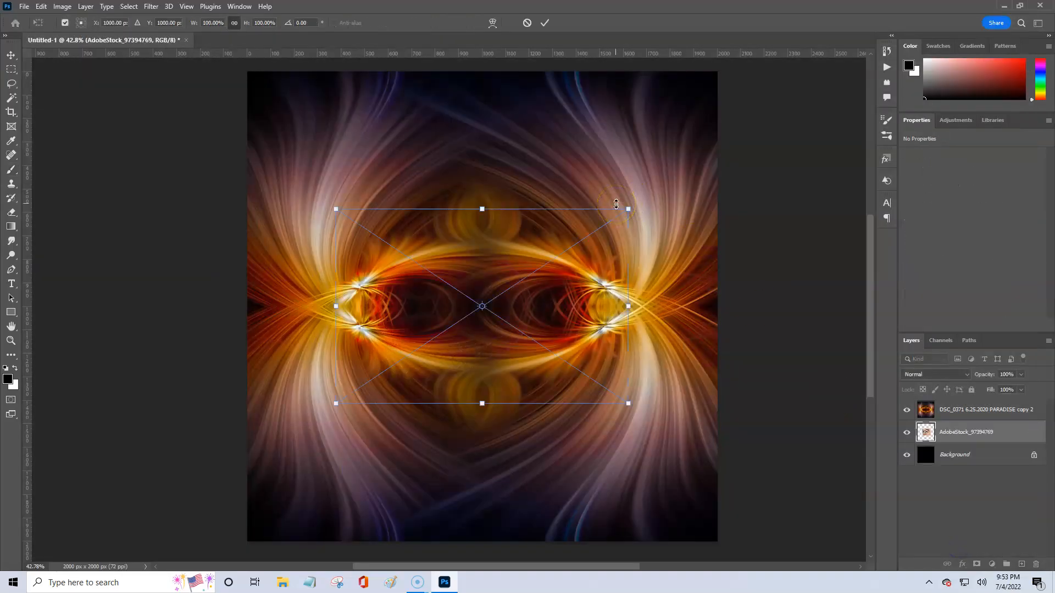
Enlarge the placed eye photo to about 130%, shift it near the canvas centre and commit the transform
{"action": "left_click", "coordinate": [629, 306]}
{"action": "mouse_move", "coordinate": [629, 307]}
{"action": "left_mouse_down"}
{"action": "mouse_move", "coordinate": [656, 306]}
{"action": "mouse_move", "coordinate": [640, 309]}
{"action": "left_mouse_up"}
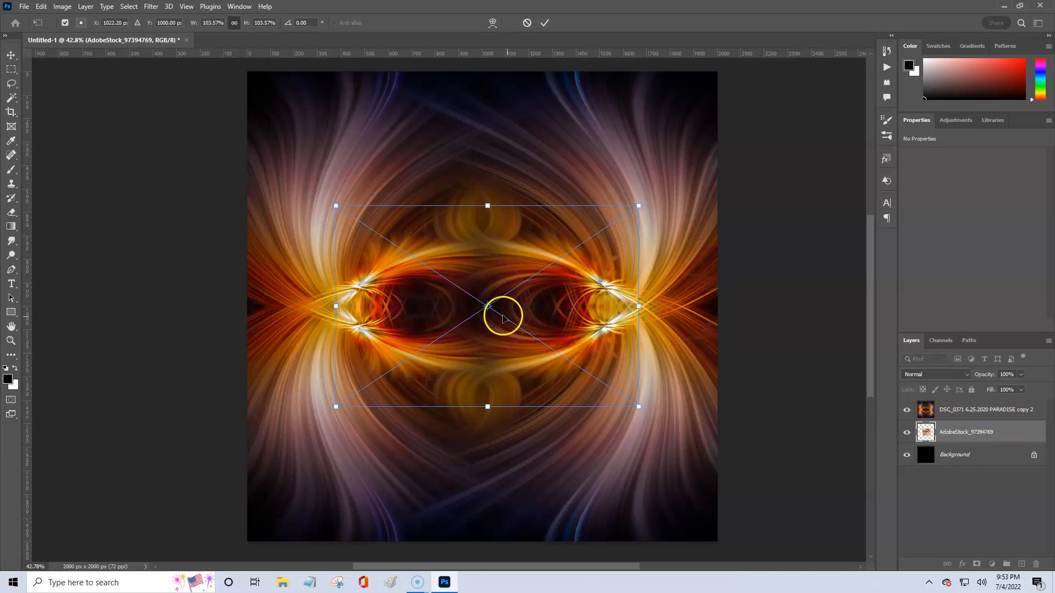
{"action": "mouse_move", "coordinate": [470, 321]}
{"action": "left_mouse_down"}
{"action": "mouse_move", "coordinate": [423, 314]}
{"action": "mouse_move", "coordinate": [483, 313]}
{"action": "left_mouse_up"}
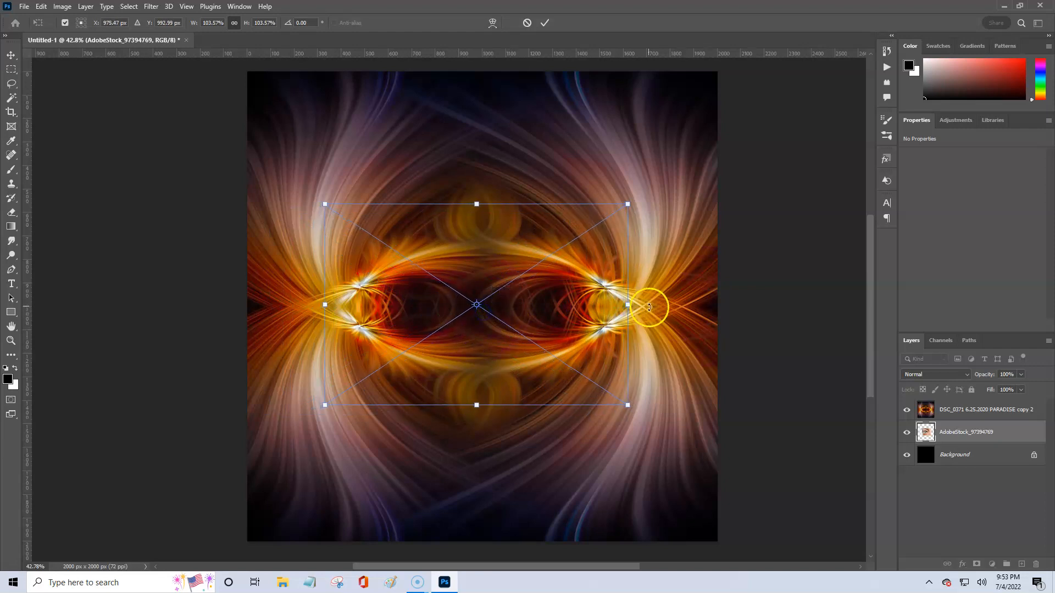
{"action": "left_click_drag", "start_coordinate": [627, 305], "coordinate": [669, 305]}
{"action": "key", "text": "Return"}
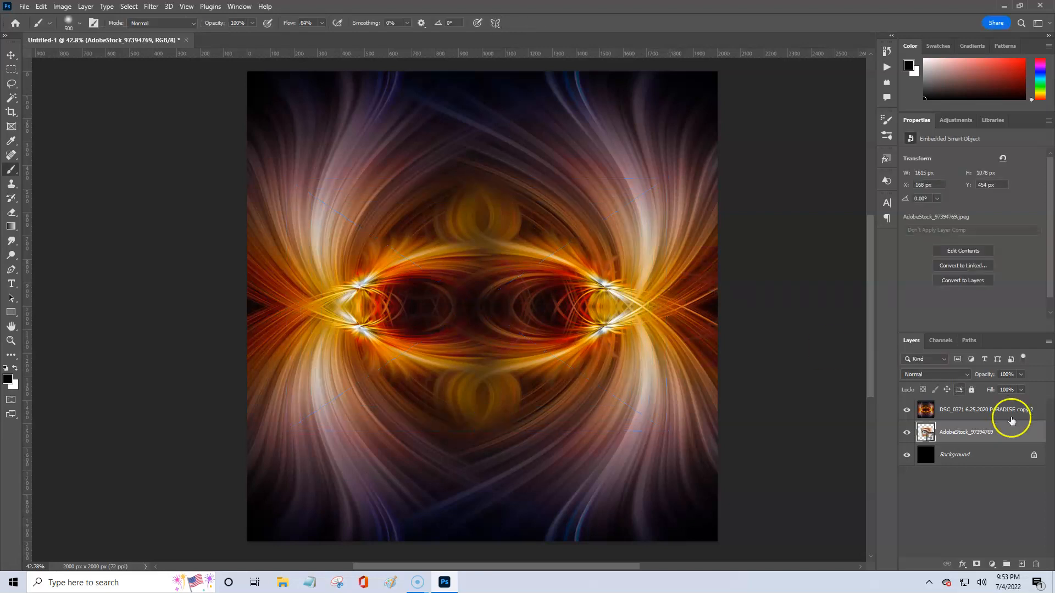
Lower the PARADISE copy 2 layer to 51% opacity and nudge the eye photo about 14 px left and 19 px down
{"action": "left_click", "coordinate": [977, 410]}
{"action": "left_click_drag", "start_coordinate": [984, 374], "coordinate": [957, 377]}
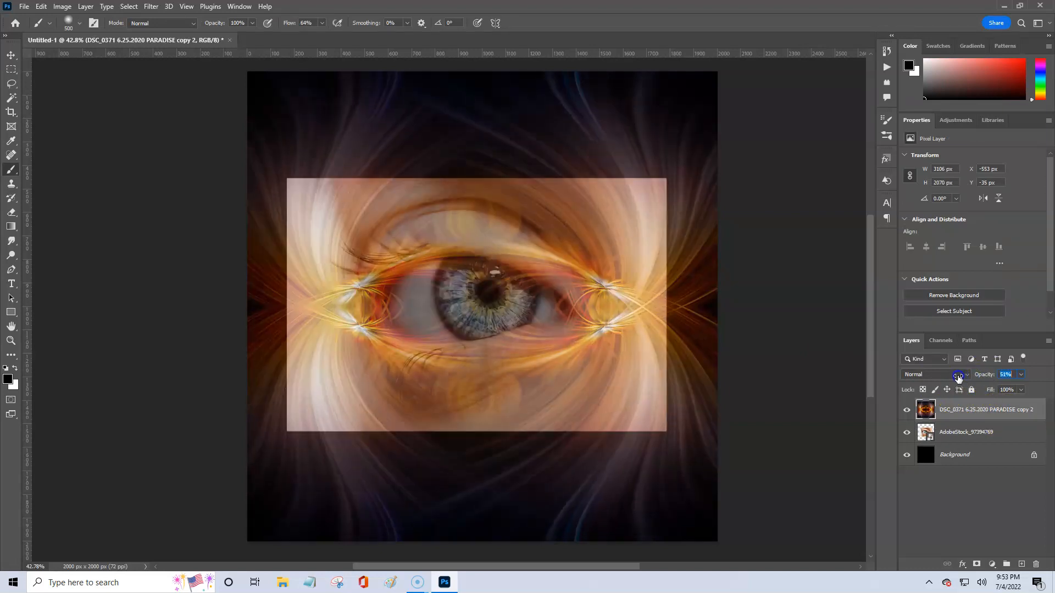
{"action": "left_click", "coordinate": [993, 434]}
{"action": "key", "text": "ctrl+t"}
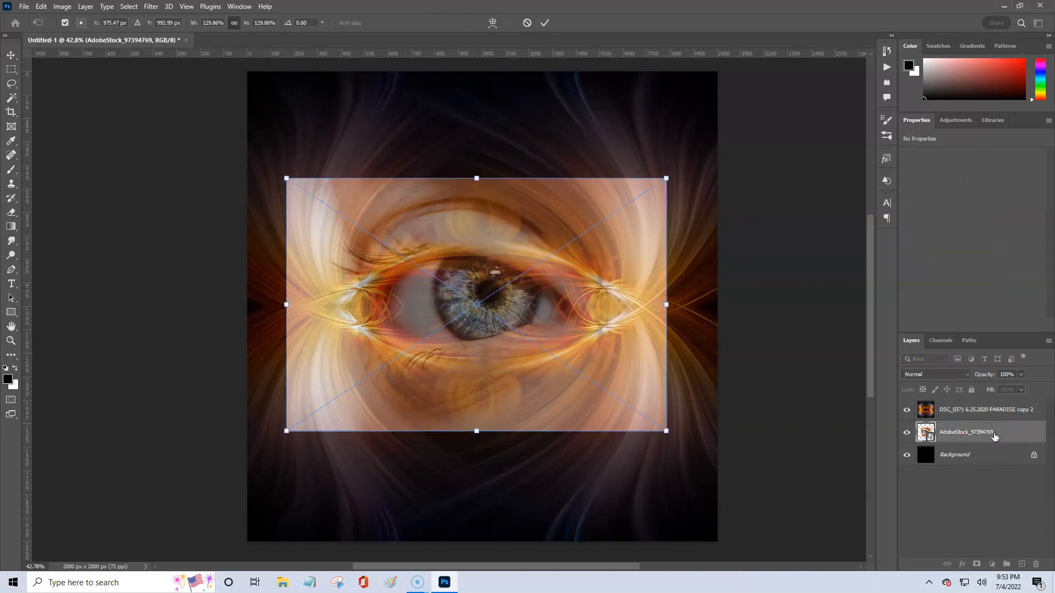
{"action": "key", "text": "Left"}
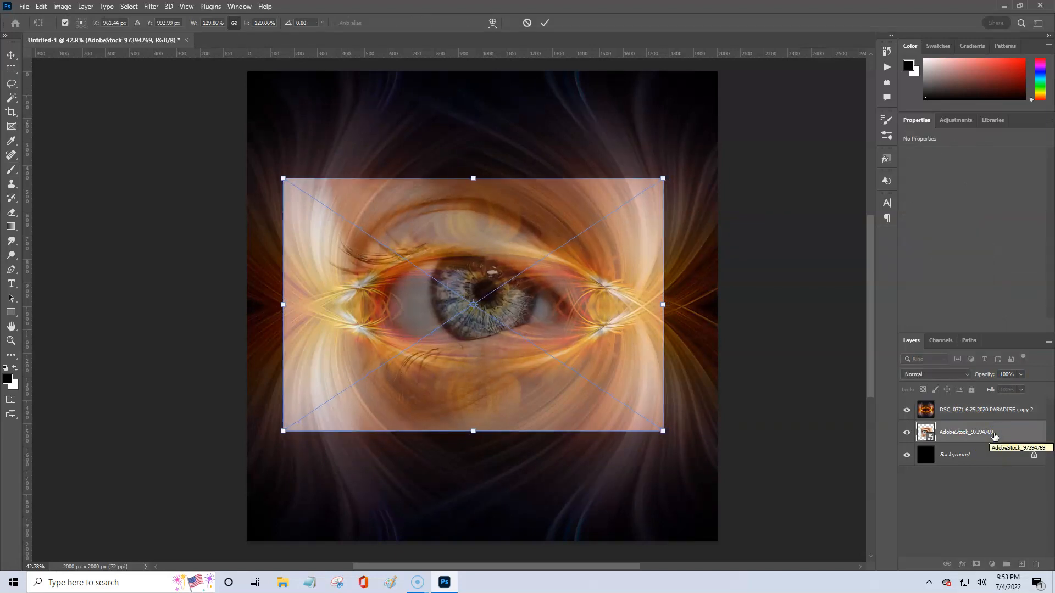
{"action": "key", "text": "Down"}
{"action": "key", "text": "Down"}
{"action": "key", "text": "Down"}
{"action": "key", "text": "Down"}
{"action": "key", "text": "Down"}
{"action": "key", "text": "Down"}
{"action": "key", "text": "Down"}
{"action": "key", "text": "Down"}
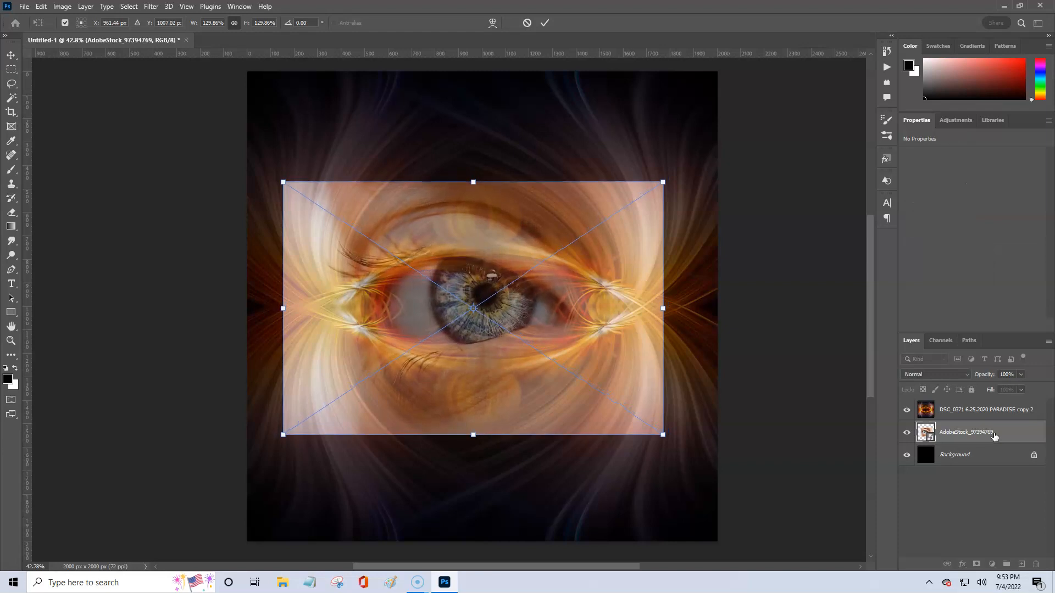
{"action": "key", "text": "Return"}
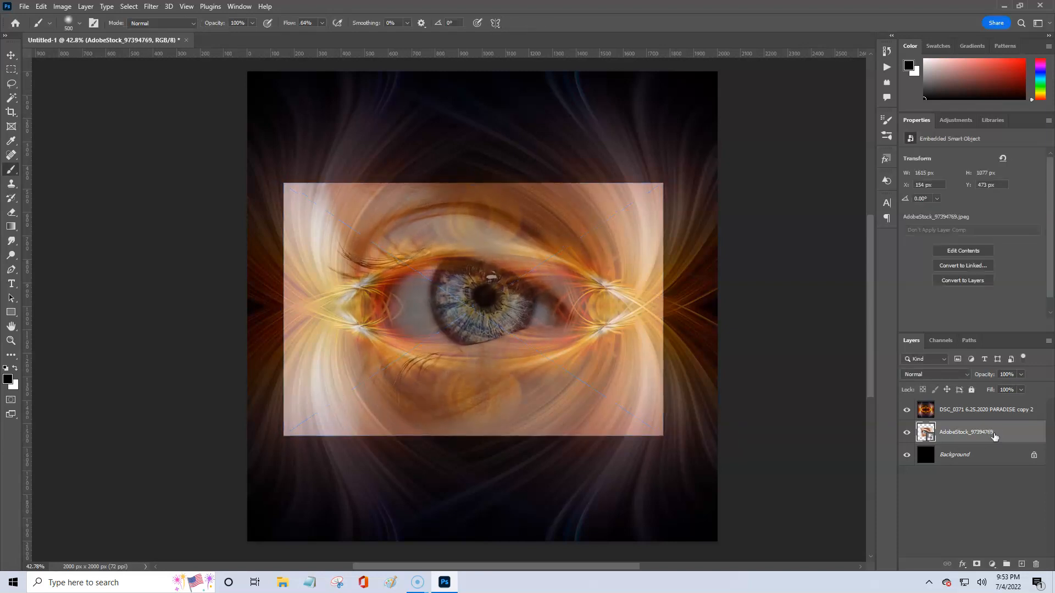
Return the PARADISE copy 2 layer's opacity to 100% and add a white layer mask to it
{"action": "left_click", "coordinate": [975, 409]}
{"action": "left_click", "coordinate": [1025, 375]}
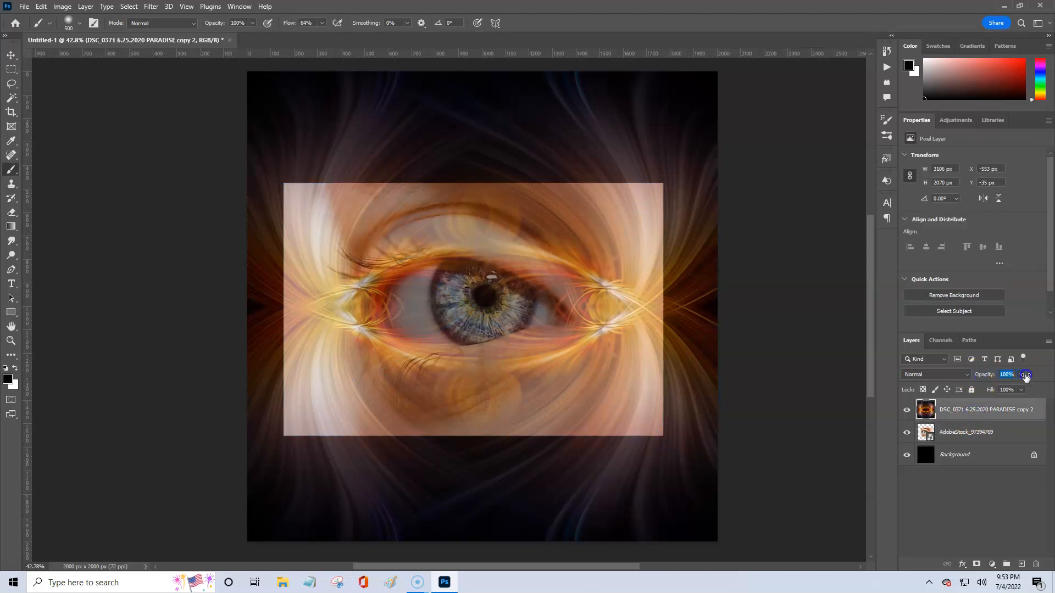
{"action": "left_click_drag", "start_coordinate": [1025, 375], "coordinate": [1044, 375]}
{"action": "left_click", "coordinate": [967, 431]}
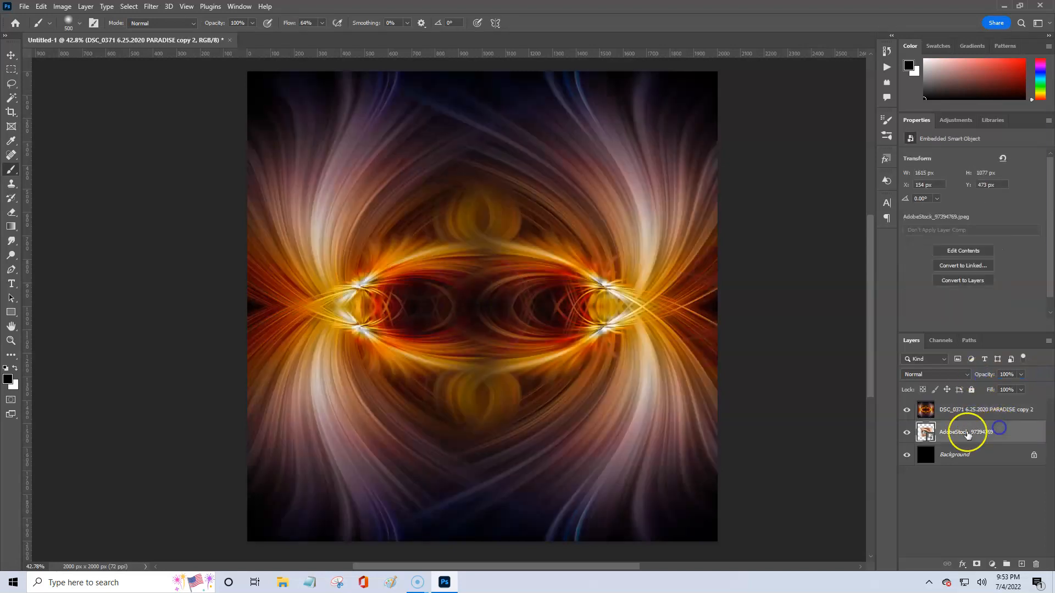
{"action": "left_click", "coordinate": [967, 416]}
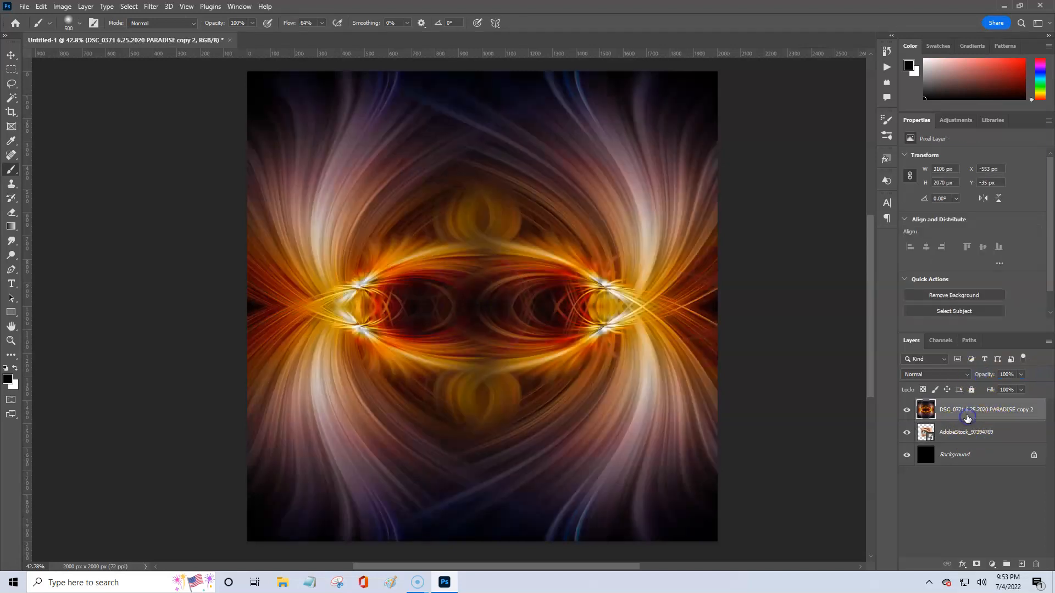
{"action": "left_click", "coordinate": [975, 565]}
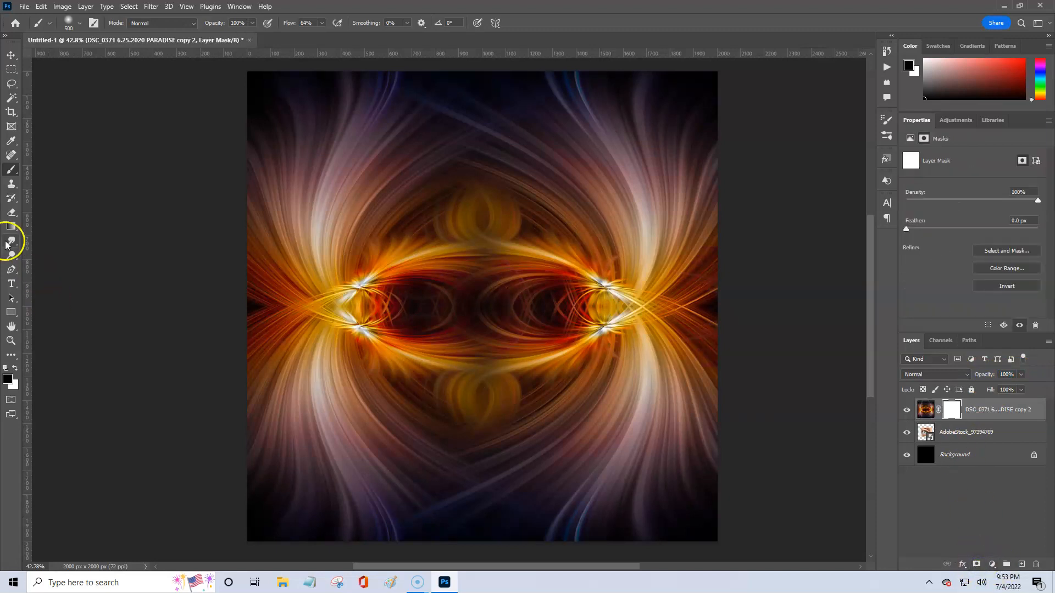
Paint black at the centre of the layer mask with a 400 px brush at 41% flow to reveal the iris
{"action": "left_click", "coordinate": [69, 24]}
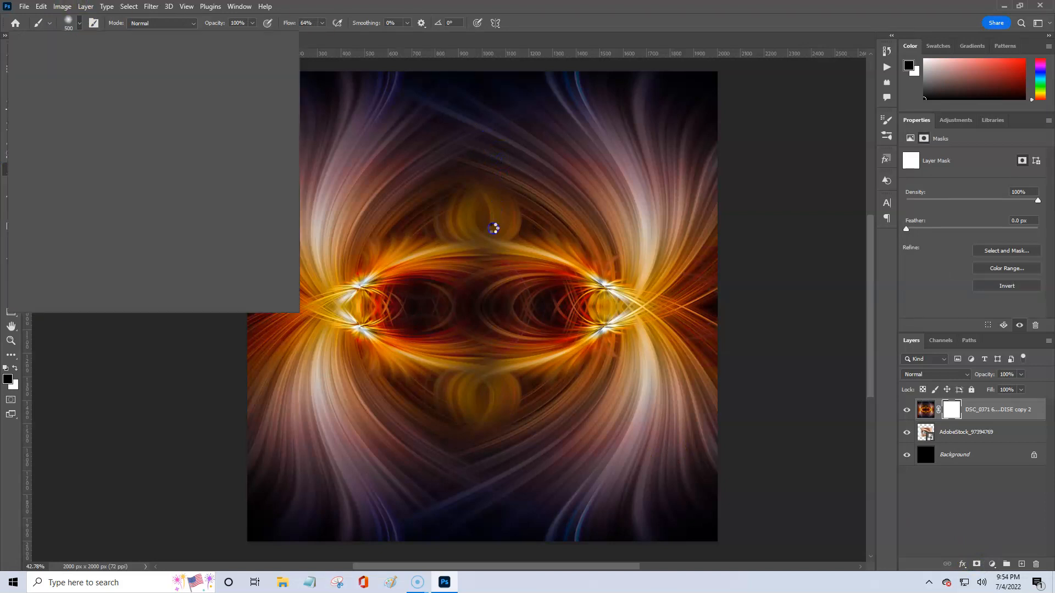
{"action": "left_click", "coordinate": [552, 20]}
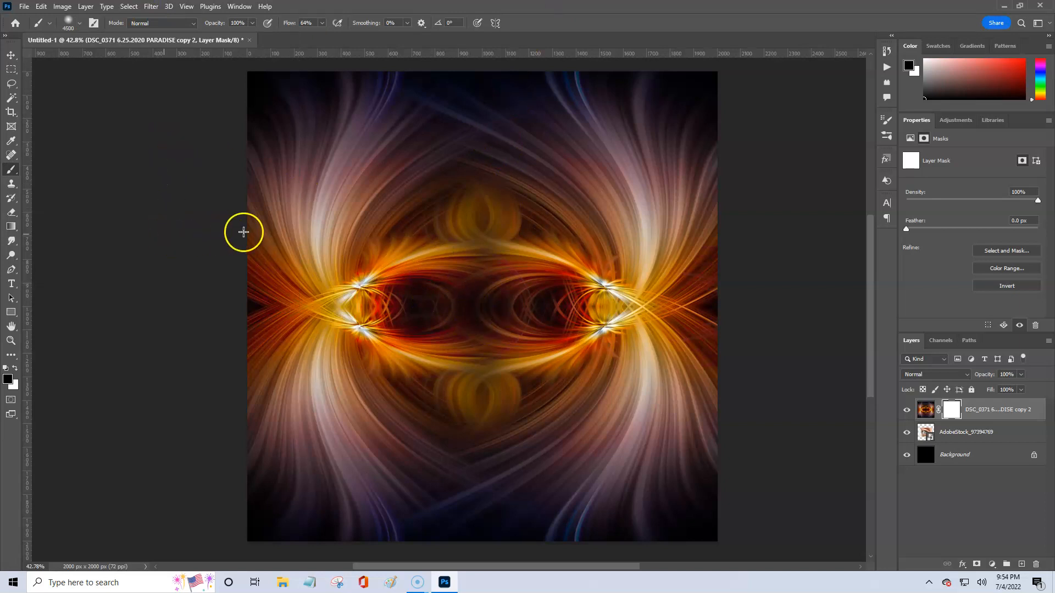
{"action": "key", "text": "bracketleft"}
{"action": "key", "text": "bracketleft"}
{"action": "key", "text": "bracketleft"}
{"action": "key", "text": "bracketleft"}
{"action": "key", "text": "bracketleft"}
{"action": "key", "text": "bracketleft"}
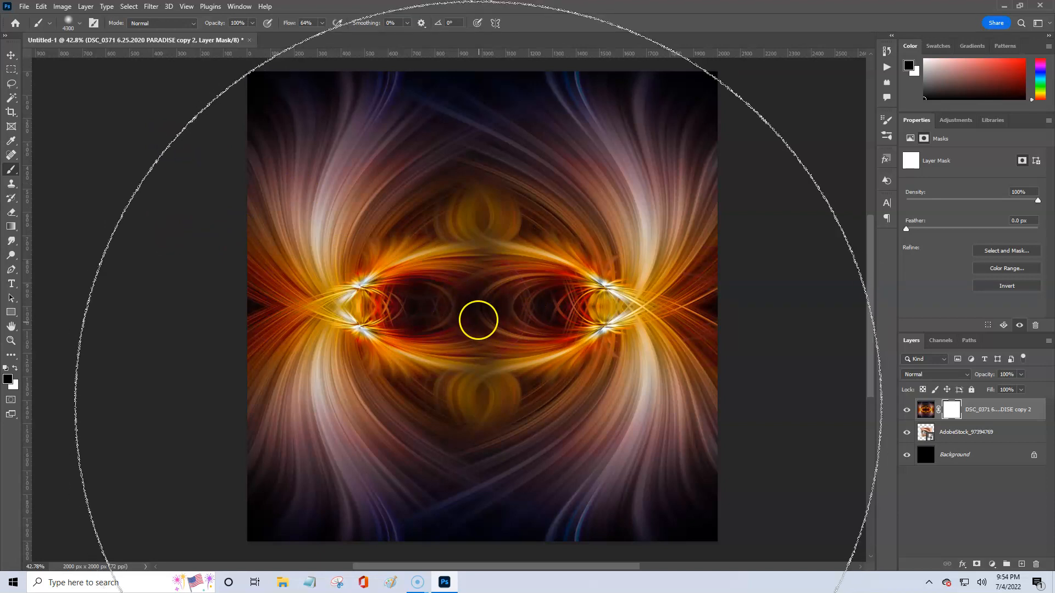
{"action": "key", "text": "bracketleft"}
{"action": "key", "text": "bracketleft"}
{"action": "key", "text": "bracketleft"}
{"action": "key", "text": "bracketleft"}
{"action": "key", "text": "bracketleft"}
{"action": "key", "text": "bracketleft"}
{"action": "key", "text": "bracketleft"}
{"action": "key", "text": "bracketleft"}
{"action": "key", "text": "bracketleft"}
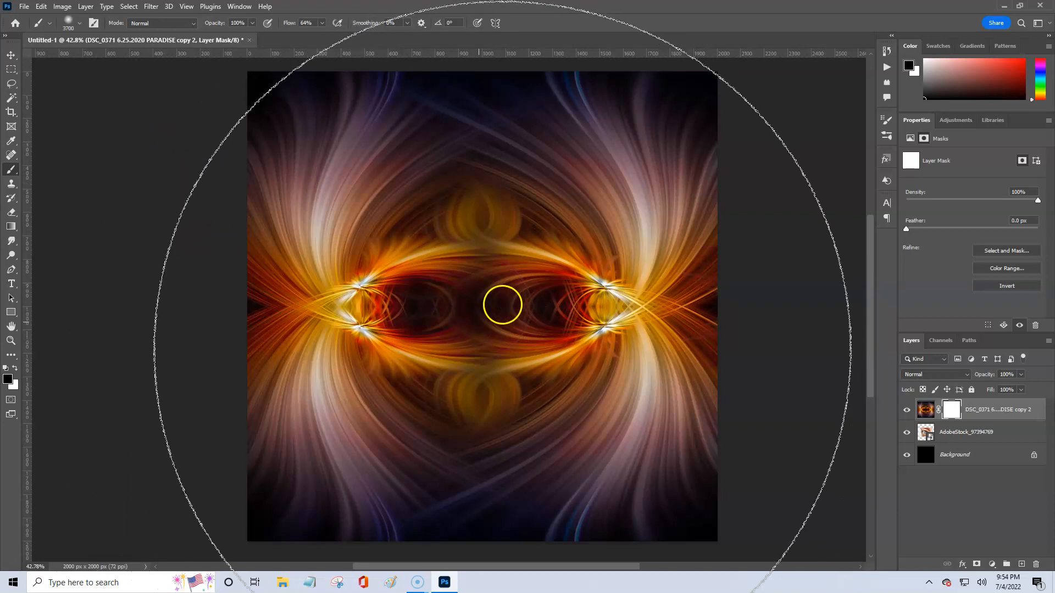
{"action": "key", "text": "bracketleft"}
{"action": "key", "text": "bracketleft"}
{"action": "key", "text": "bracketleft"}
{"action": "key", "text": "bracketleft"}
{"action": "key", "text": "bracketleft"}
{"action": "key", "text": "bracketleft"}
{"action": "key", "text": "bracketleft"}
{"action": "key", "text": "bracketleft"}
{"action": "key", "text": "bracketleft"}
{"action": "key", "text": "bracketleft"}
{"action": "key", "text": "bracketleft"}
{"action": "key", "text": "bracketleft"}
{"action": "key", "text": "bracketleft"}
{"action": "key", "text": "bracketleft"}
{"action": "key", "text": "bracketleft"}
{"action": "key", "text": "bracketleft"}
{"action": "key", "text": "bracketleft"}
{"action": "key", "text": "bracketleft"}
{"action": "key", "text": "bracketleft"}
{"action": "key", "text": "bracketleft"}
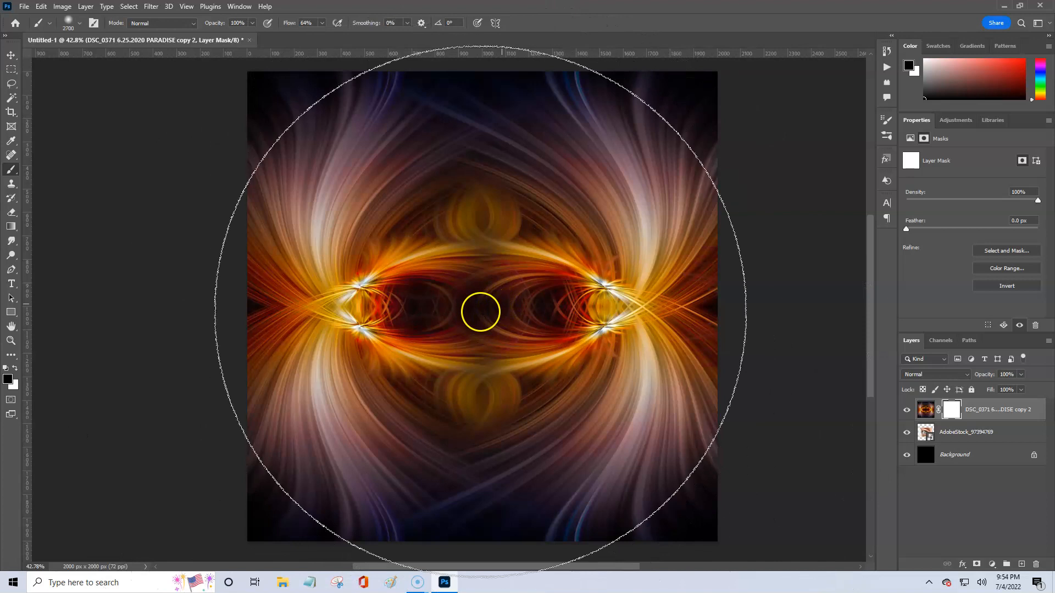
{"action": "key", "text": "bracketleft"}
{"action": "key", "text": "bracketleft"}
{"action": "key", "text": "bracketleft"}
{"action": "key", "text": "bracketleft"}
{"action": "key", "text": "bracketleft"}
{"action": "key", "text": "bracketleft"}
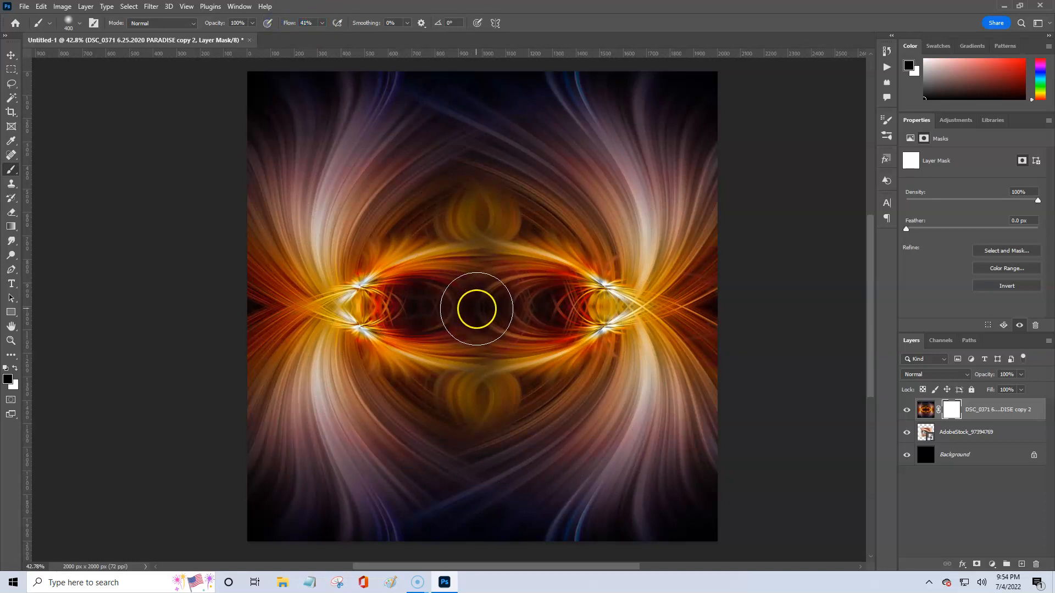
{"action": "mouse_move", "coordinate": [476, 310]}
{"action": "left_mouse_down"}
{"action": "mouse_move", "coordinate": [508, 299]}
{"action": "mouse_move", "coordinate": [466, 295]}
{"action": "mouse_move", "coordinate": [452, 316]}
{"action": "mouse_move", "coordinate": [495, 325]}
{"action": "mouse_move", "coordinate": [514, 310]}
{"action": "left_mouse_up"}
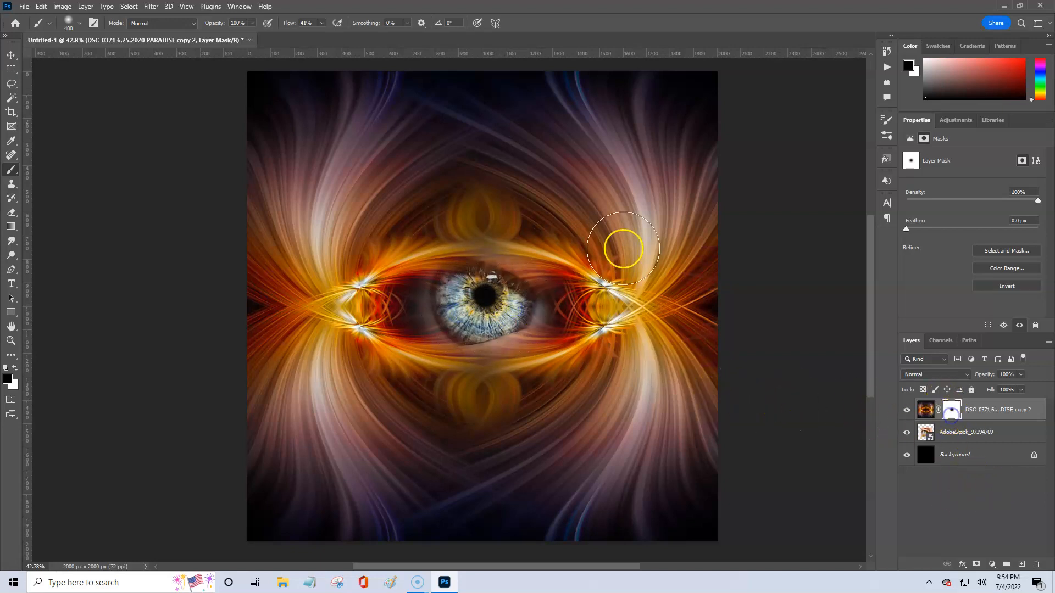
Paint white on the mask above, below and beside the iris to restore the light pattern around it
{"action": "key", "text": "x"}
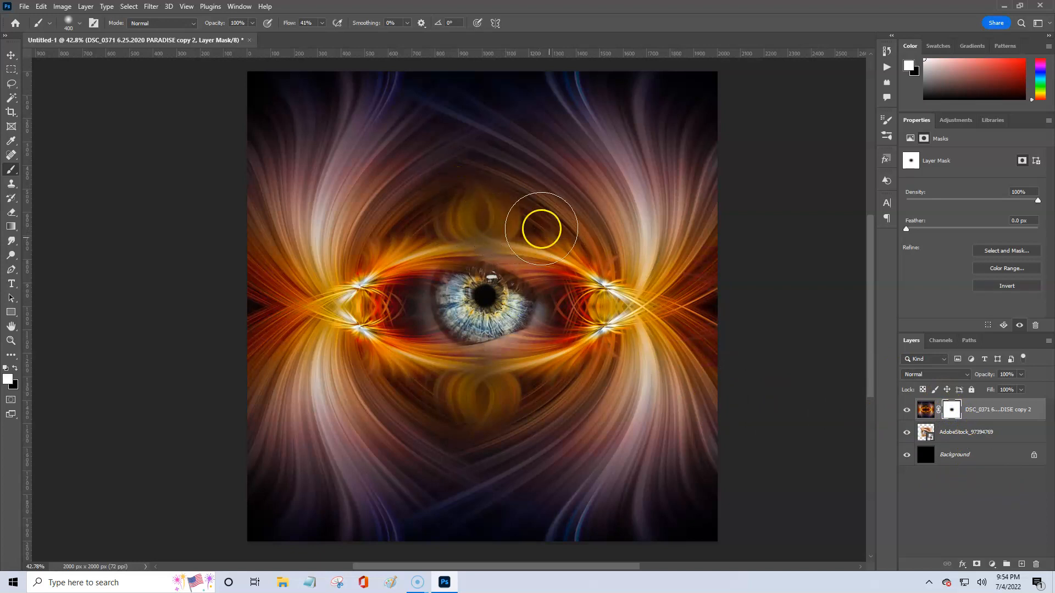
{"action": "mouse_move", "coordinate": [480, 213]}
{"action": "left_mouse_down"}
{"action": "mouse_move", "coordinate": [541, 240]}
{"action": "mouse_move", "coordinate": [467, 224]}
{"action": "mouse_move", "coordinate": [529, 217]}
{"action": "left_mouse_up"}
{"action": "mouse_move", "coordinate": [439, 374]}
{"action": "left_mouse_down"}
{"action": "mouse_move", "coordinate": [402, 353]}
{"action": "mouse_move", "coordinate": [429, 383]}
{"action": "mouse_move", "coordinate": [415, 363]}
{"action": "mouse_move", "coordinate": [453, 388]}
{"action": "mouse_move", "coordinate": [556, 374]}
{"action": "mouse_move", "coordinate": [454, 381]}
{"action": "mouse_move", "coordinate": [409, 332]}
{"action": "mouse_move", "coordinate": [390, 280]}
{"action": "mouse_move", "coordinate": [374, 304]}
{"action": "mouse_move", "coordinate": [404, 341]}
{"action": "left_mouse_up"}
{"action": "left_click_drag", "start_coordinate": [405, 254], "coordinate": [406, 257]}
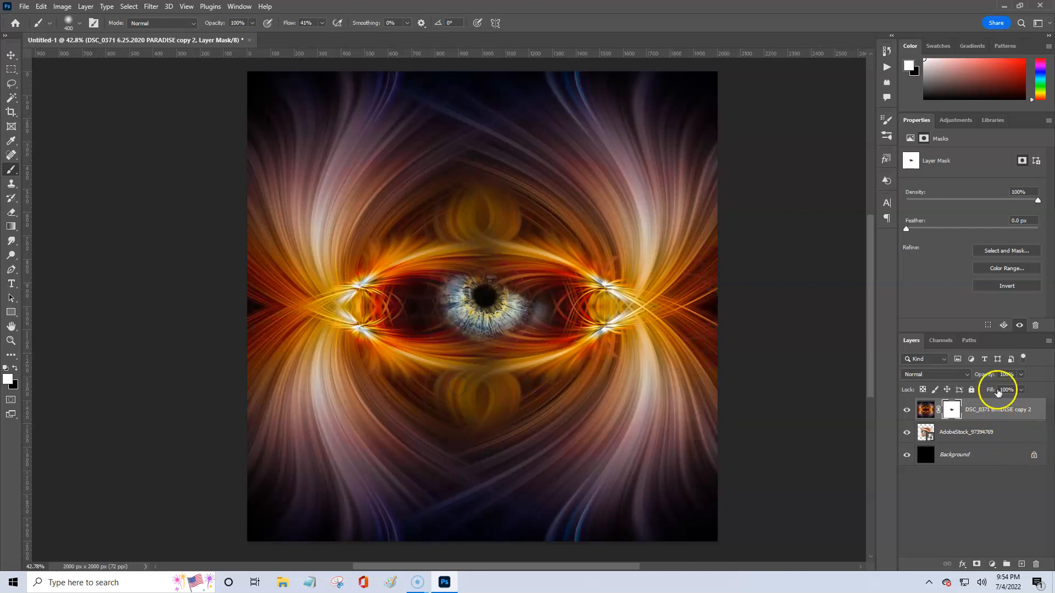
Lower the eye photo layer's opacity to 65%
{"action": "left_click", "coordinate": [996, 431]}
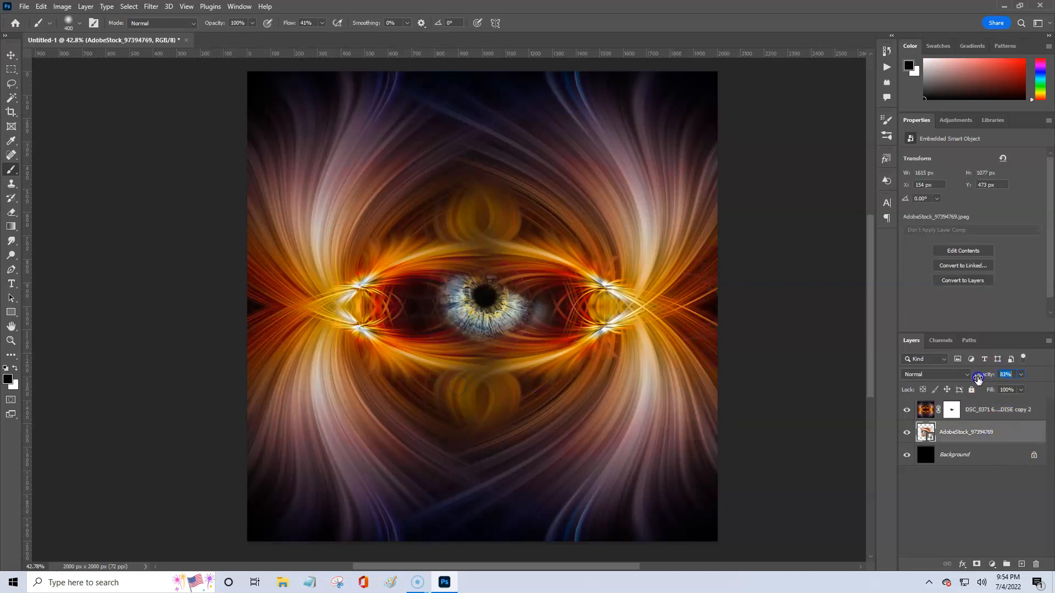
{"action": "left_click_drag", "start_coordinate": [976, 379], "coordinate": [963, 380]}
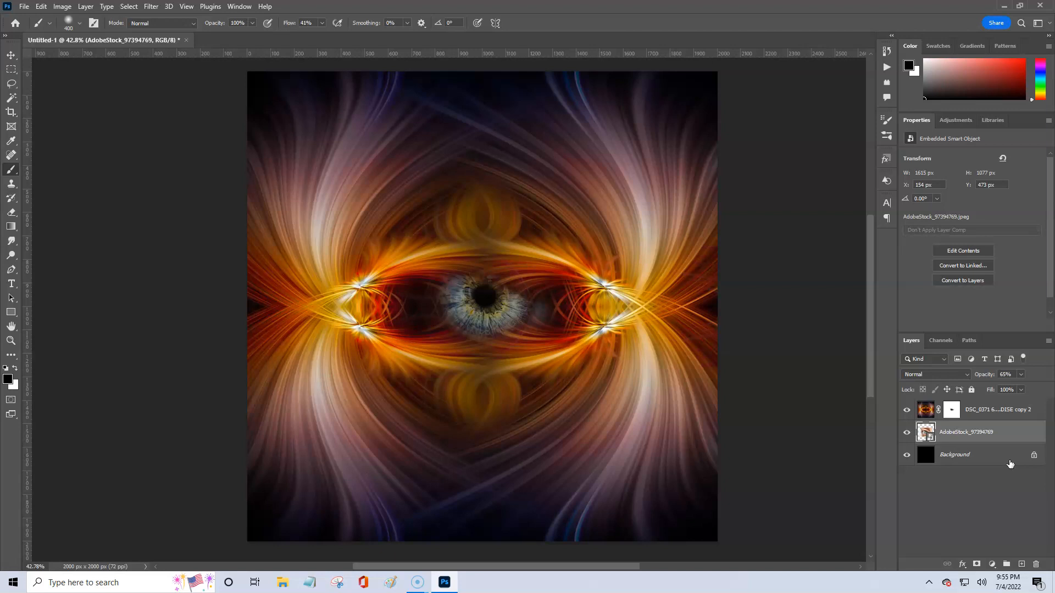
Add a black-to-white Gradient Map adjustment layer above the PARADISE copy 2 layer
{"action": "left_click", "coordinate": [992, 411]}
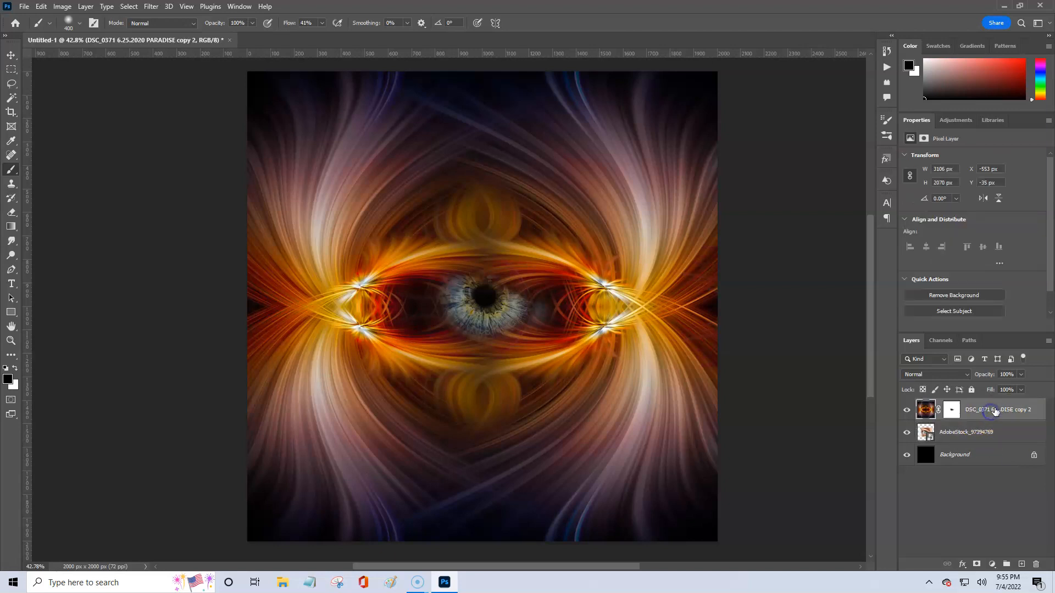
{"action": "left_click", "coordinate": [978, 565]}
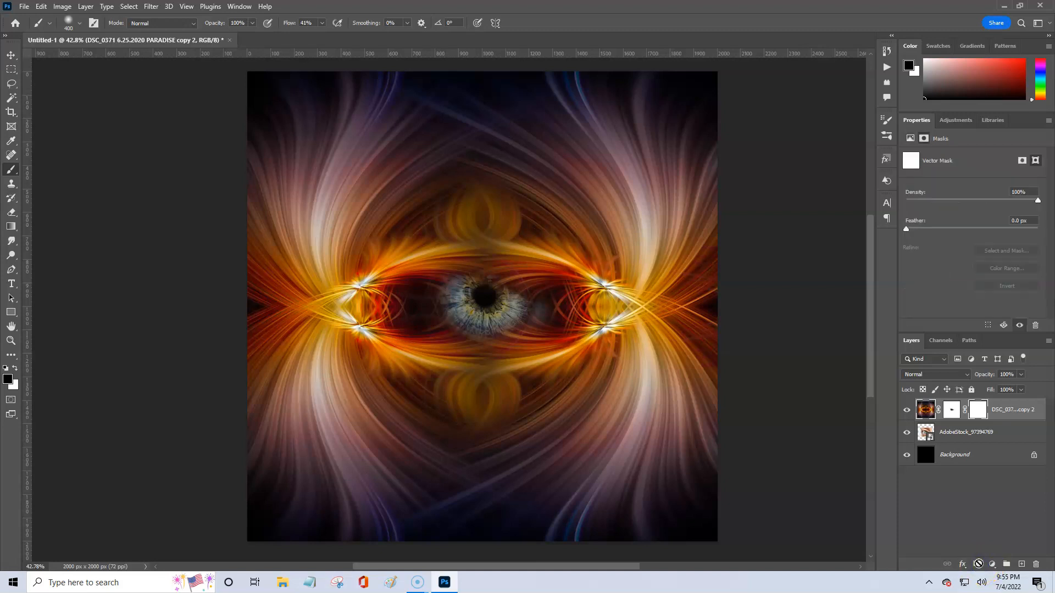
{"action": "left_click", "coordinate": [992, 564]}
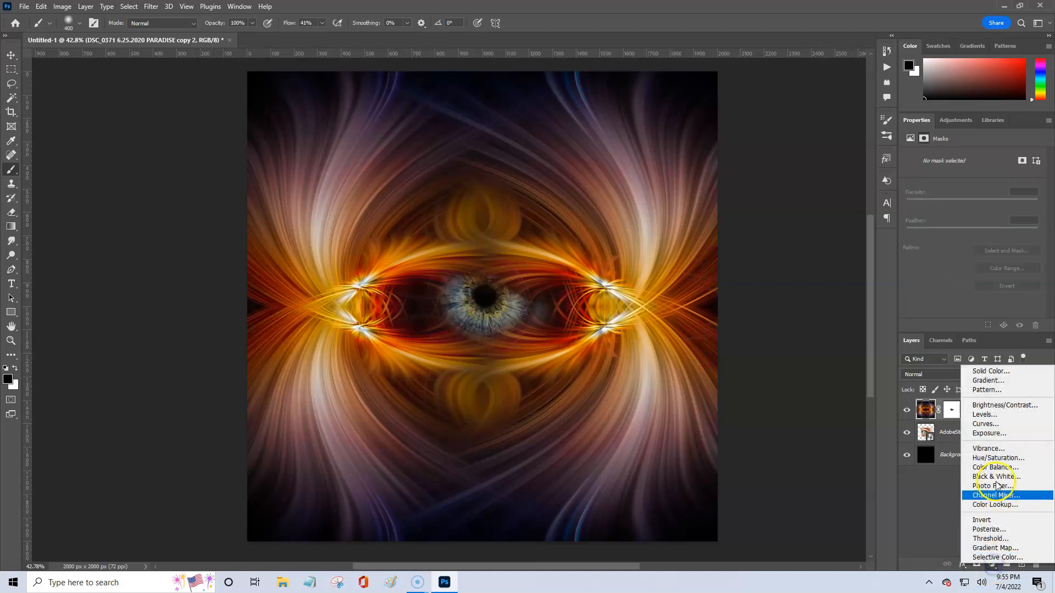
{"action": "left_click", "coordinate": [994, 547]}
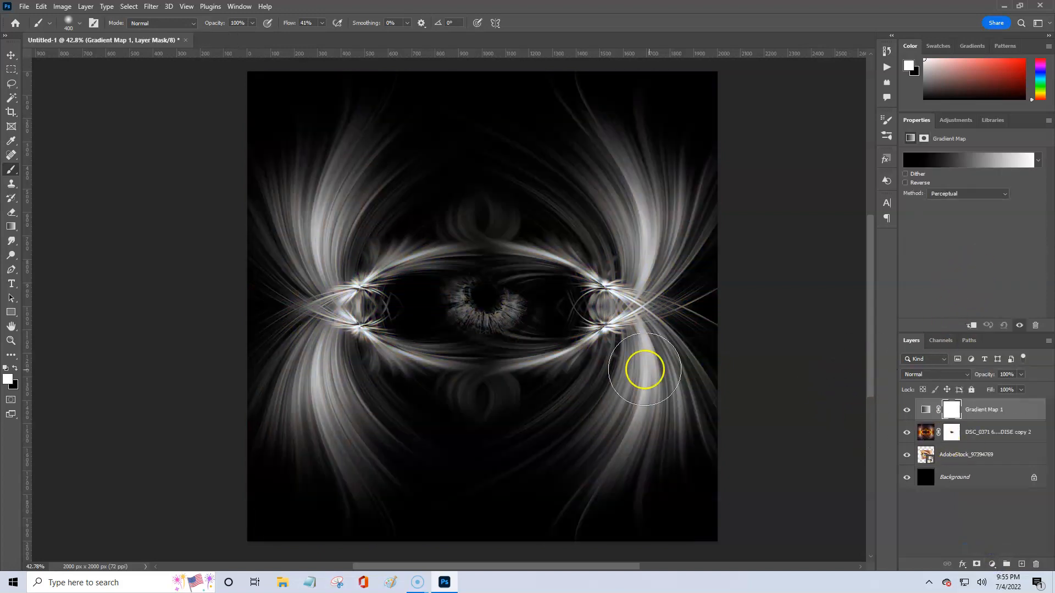
Copy the PARADISE copy 2 layer's mask onto the eye photo layer and delete the copied mask again
{"action": "left_click", "coordinate": [953, 436]}
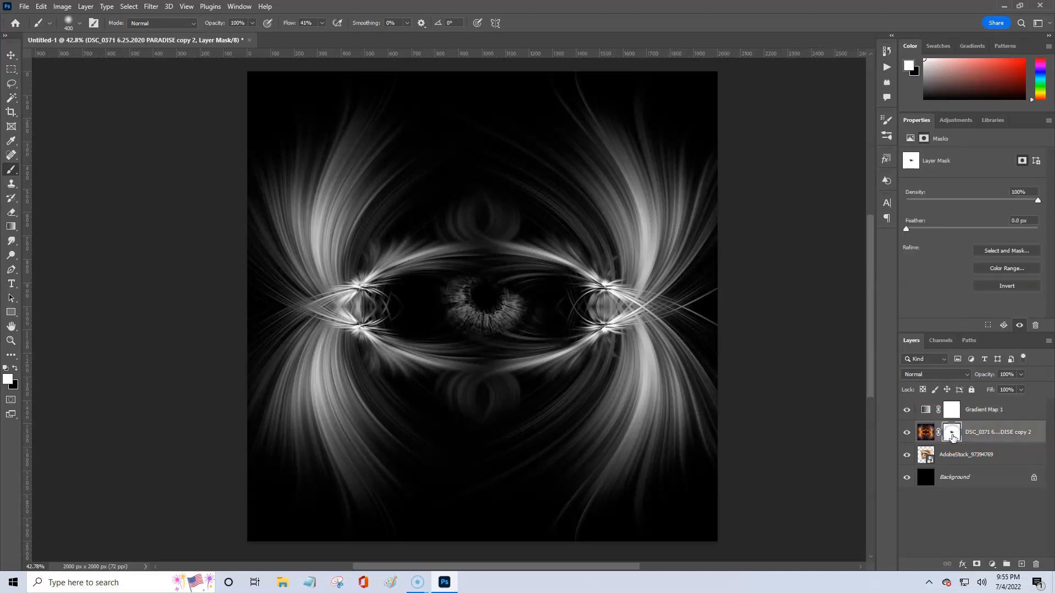
{"action": "left_click_drag", "start_coordinate": [952, 436], "coordinate": [952, 455]}
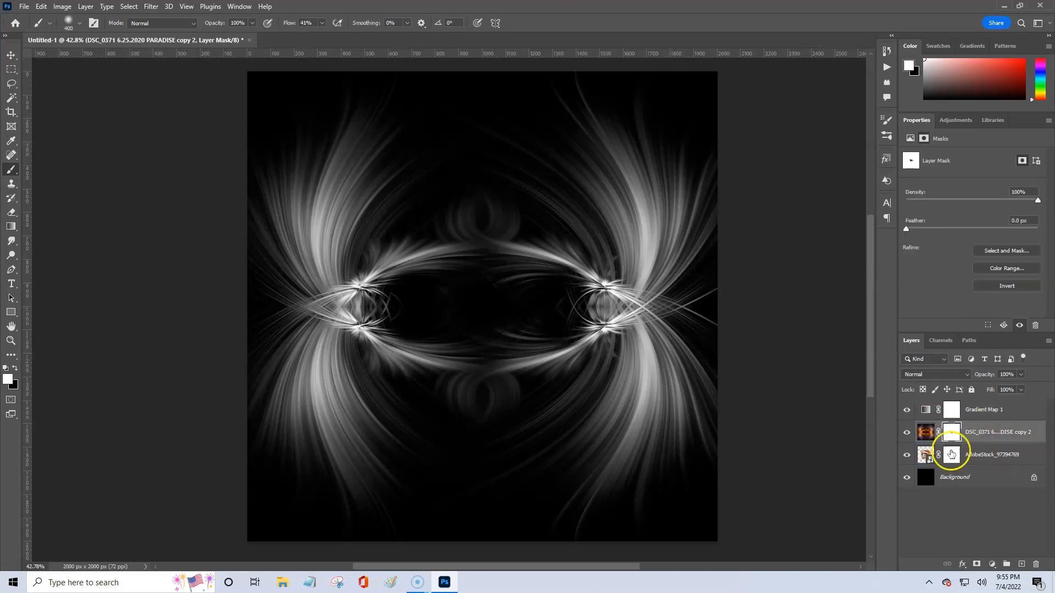
{"action": "right_click", "coordinate": [953, 456]}
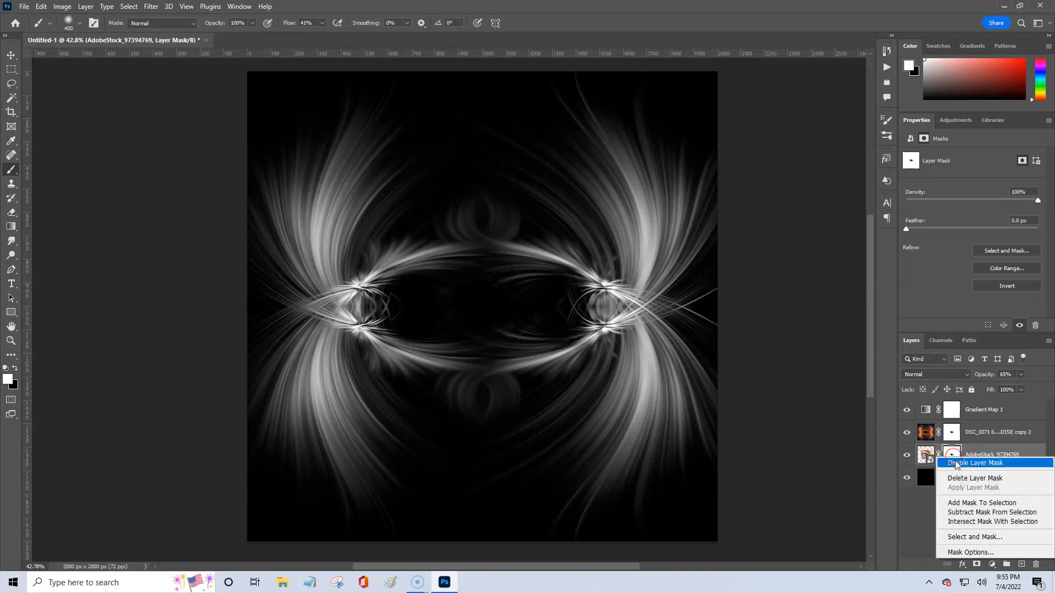
{"action": "left_click", "coordinate": [963, 479]}
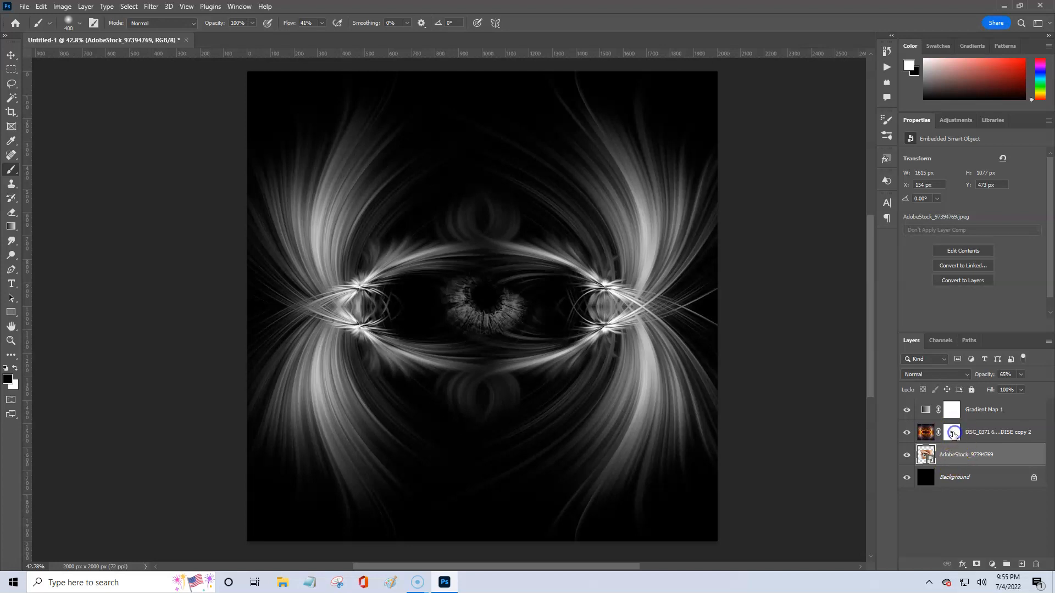
Replace the Gradient Map layer's mask with a copy of the PARADISE copy 2 mask, and delete the Gradient Map layer
{"action": "left_click", "coordinate": [951, 430]}
{"action": "left_click_drag", "start_coordinate": [952, 434], "coordinate": [953, 415]}
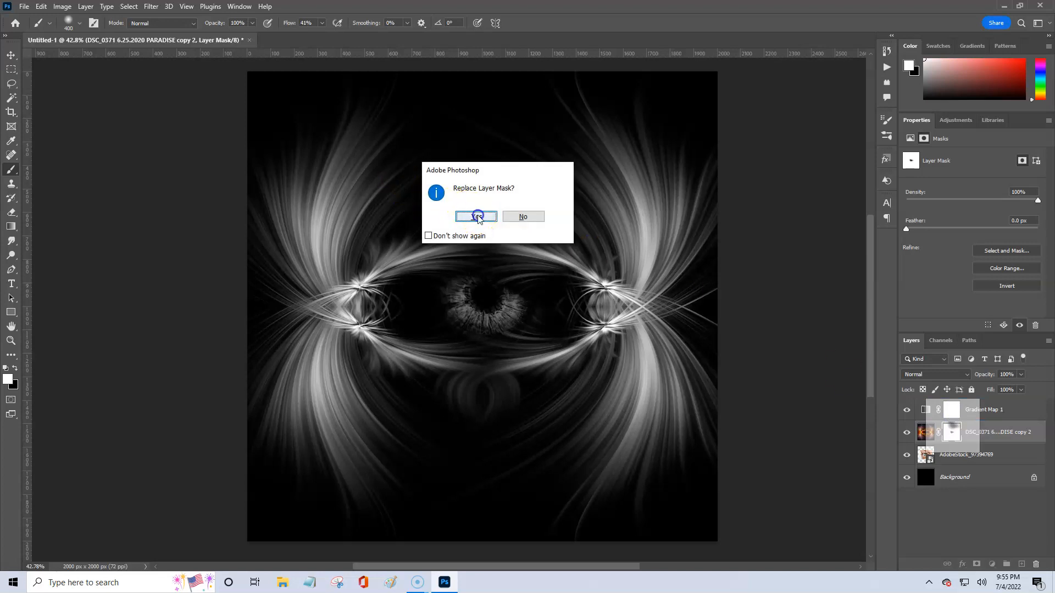
{"action": "left_click", "coordinate": [476, 217]}
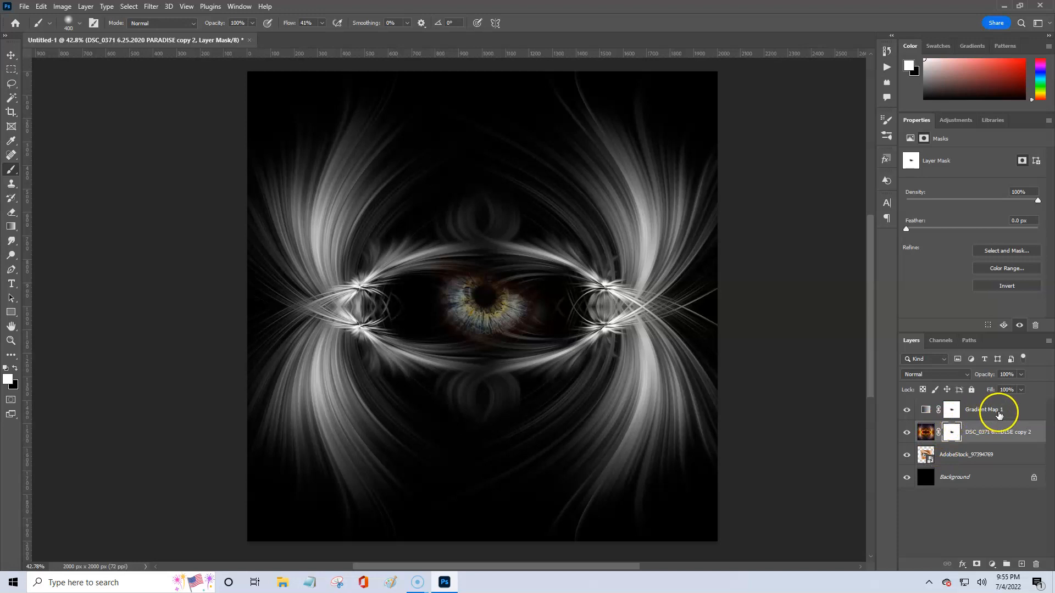
{"action": "left_click_drag", "start_coordinate": [1018, 413], "coordinate": [1036, 566]}
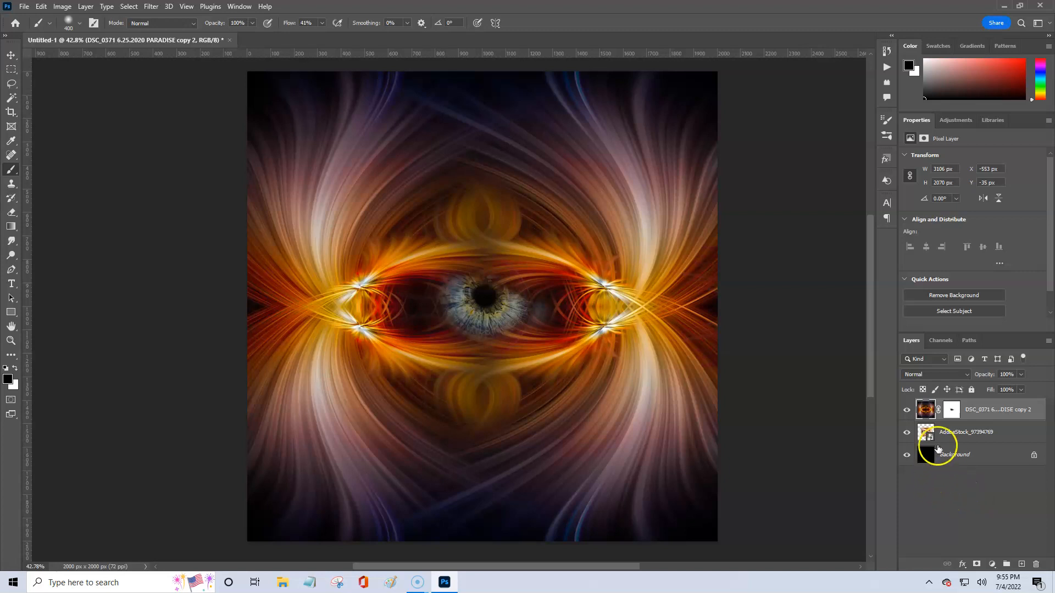
Hide the eye photo layer and delete the layer mask from the PARADISE copy 2 layer
{"action": "left_click", "coordinate": [907, 434]}
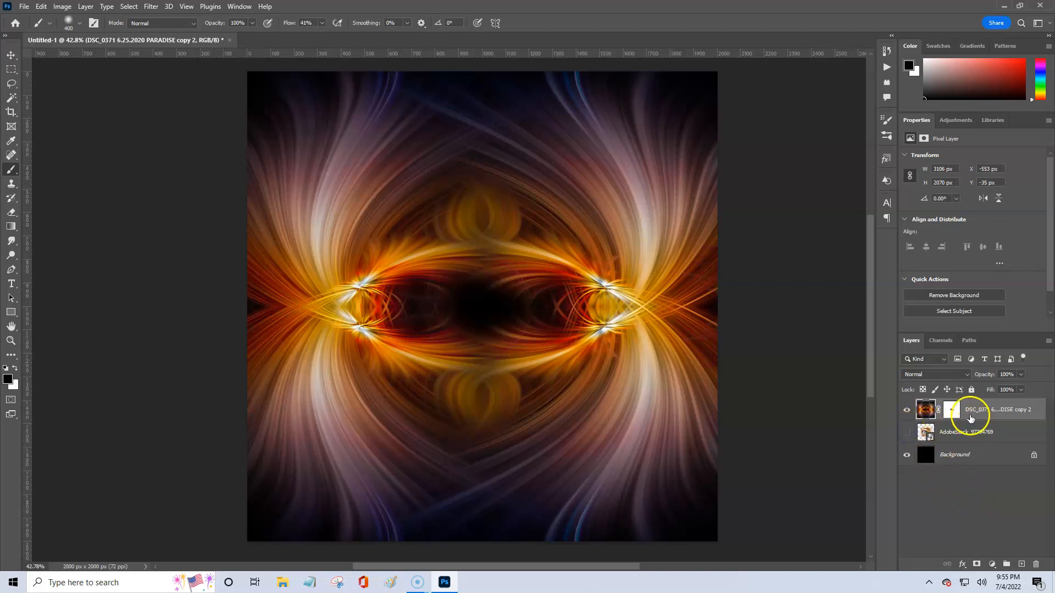
{"action": "left_click", "coordinate": [948, 409]}
{"action": "right_click", "coordinate": [946, 412]}
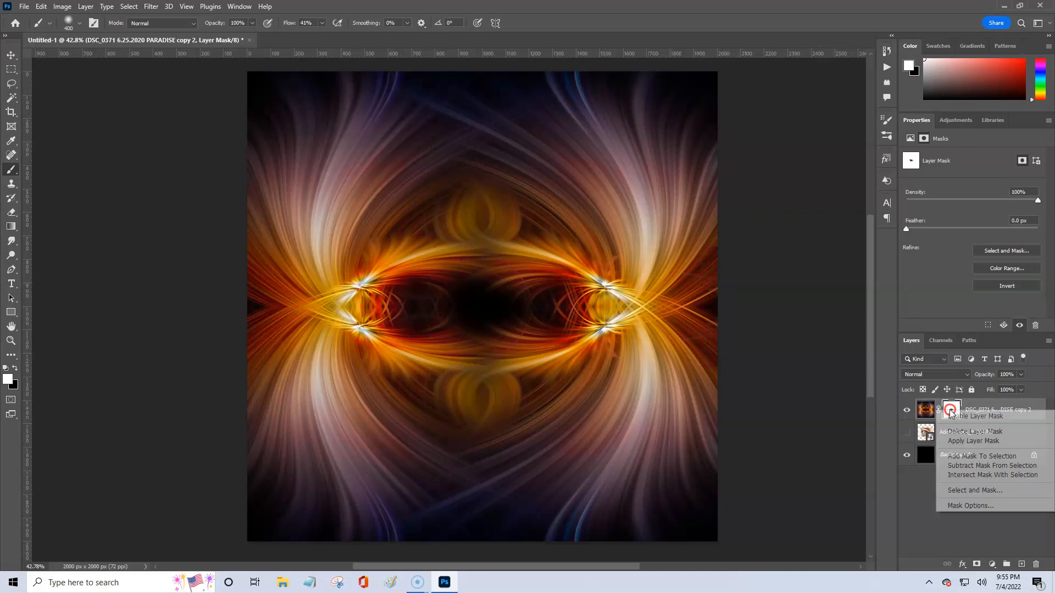
{"action": "left_click", "coordinate": [961, 432]}
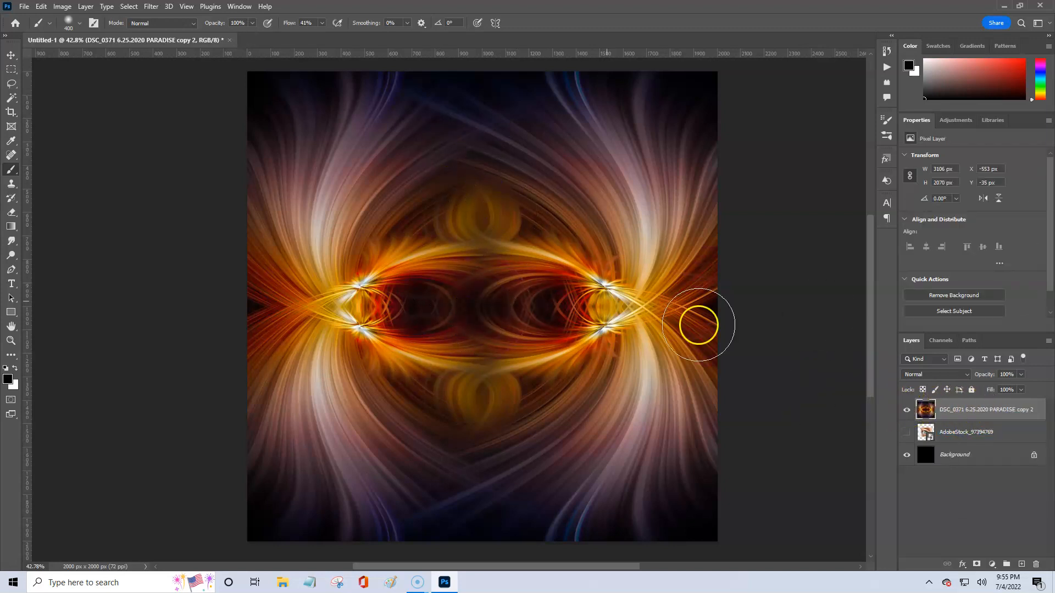
Apply the Twirl filter with an angle of 130° to the PARADISE copy 2 layer
{"action": "left_click", "coordinate": [151, 6]}
{"action": "mouse_move", "coordinate": [168, 172]}
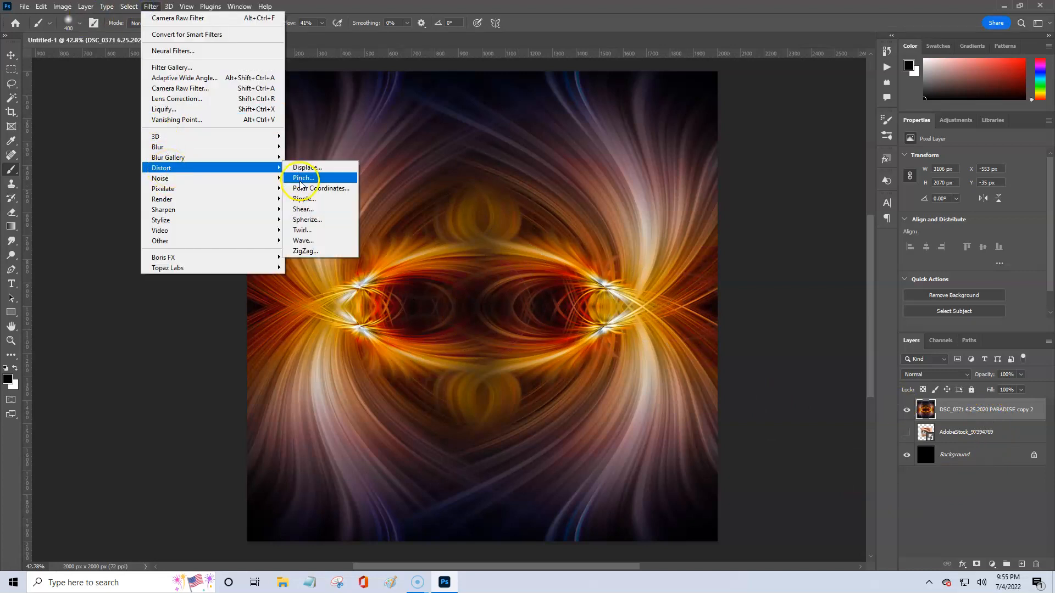
{"action": "left_click", "coordinate": [298, 231]}
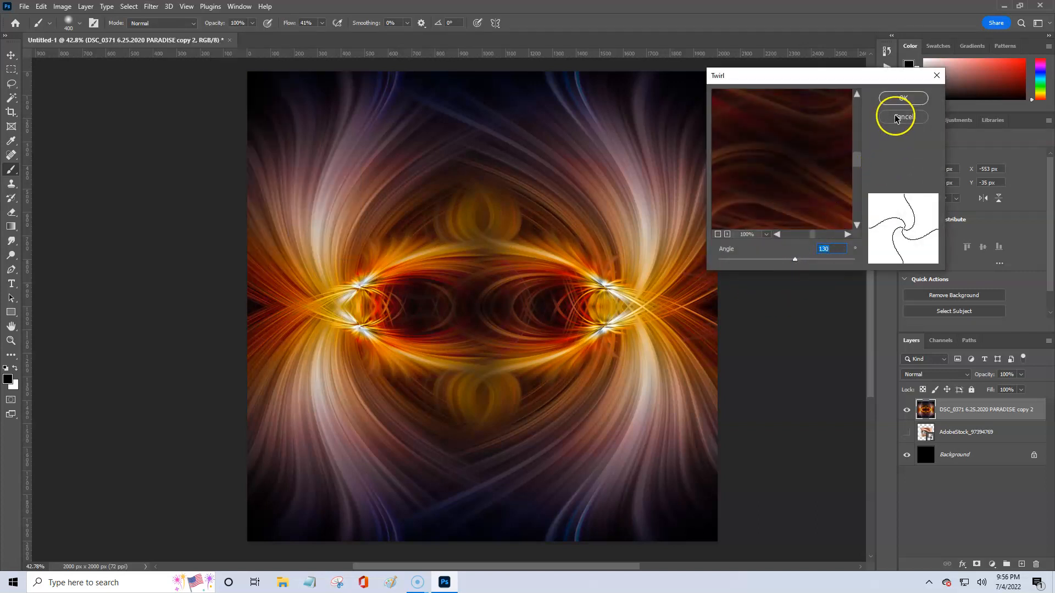
{"action": "left_click", "coordinate": [903, 98]}
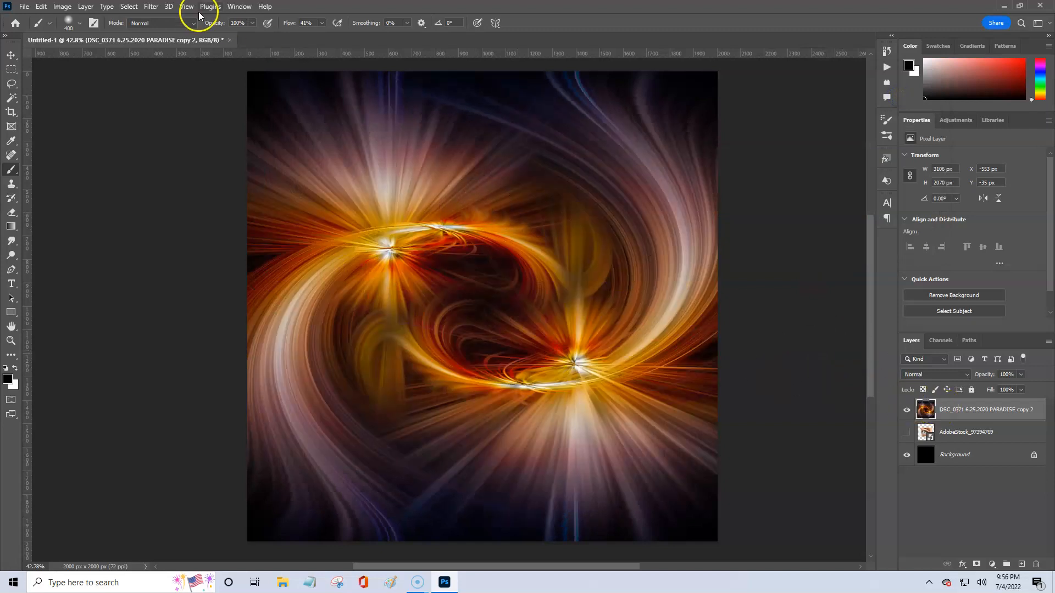
Reapply the same Twirl filter two more times, and undo all the twirls on the PARADISE copy 2 layer
{"action": "left_click", "coordinate": [153, 8]}
{"action": "left_click", "coordinate": [160, 14]}
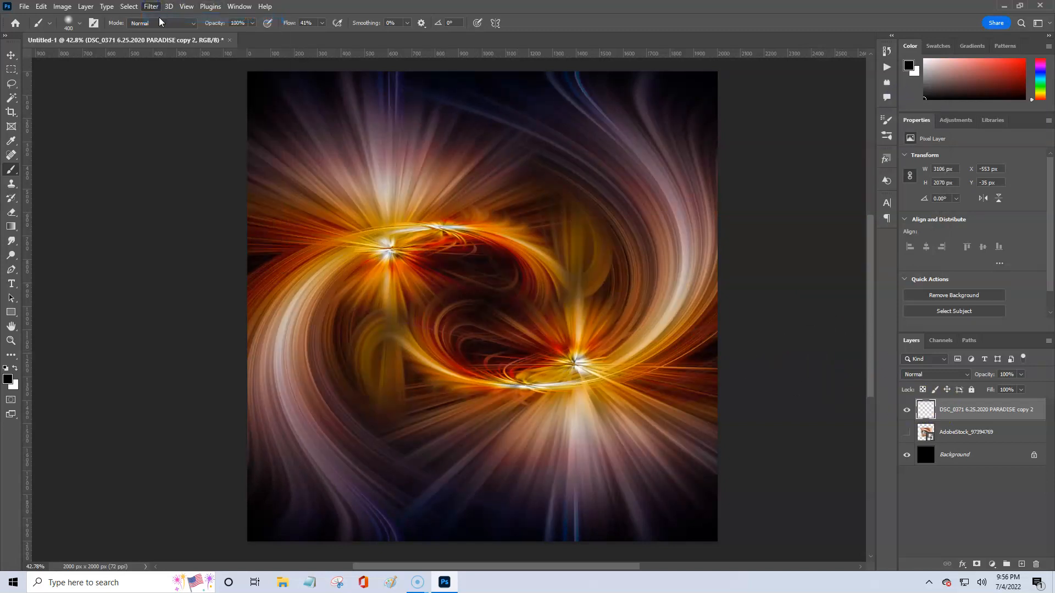
{"action": "left_click", "coordinate": [151, 7]}
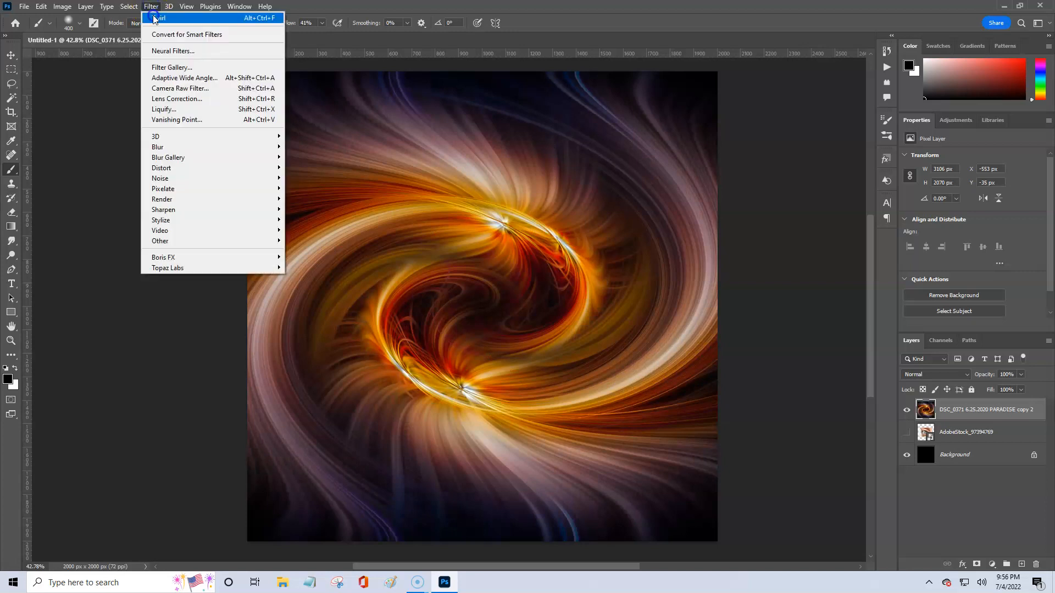
{"action": "left_click", "coordinate": [160, 14]}
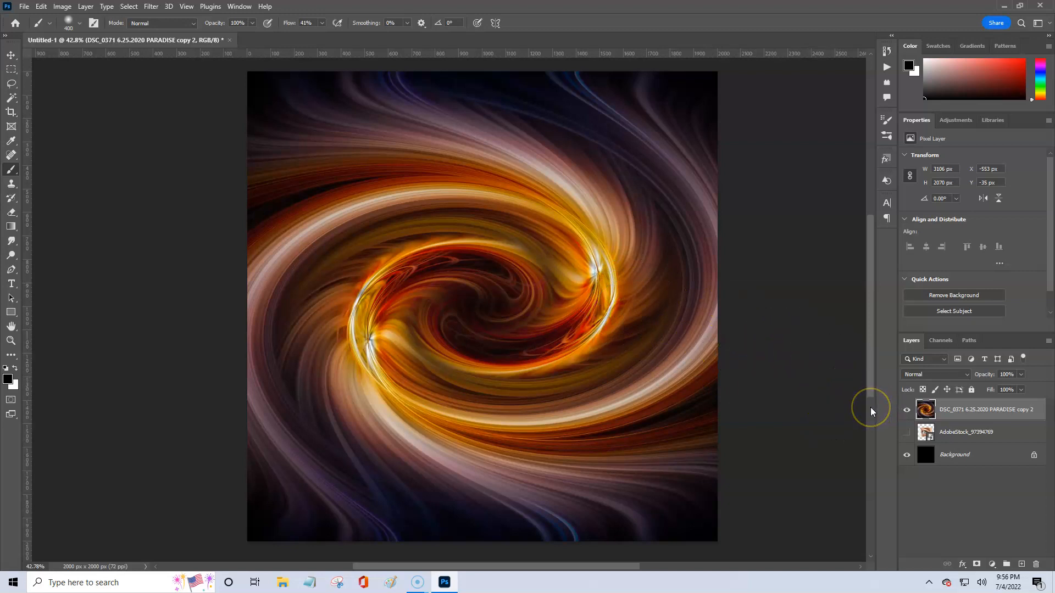
{"action": "key", "text": "ctrl+z"}
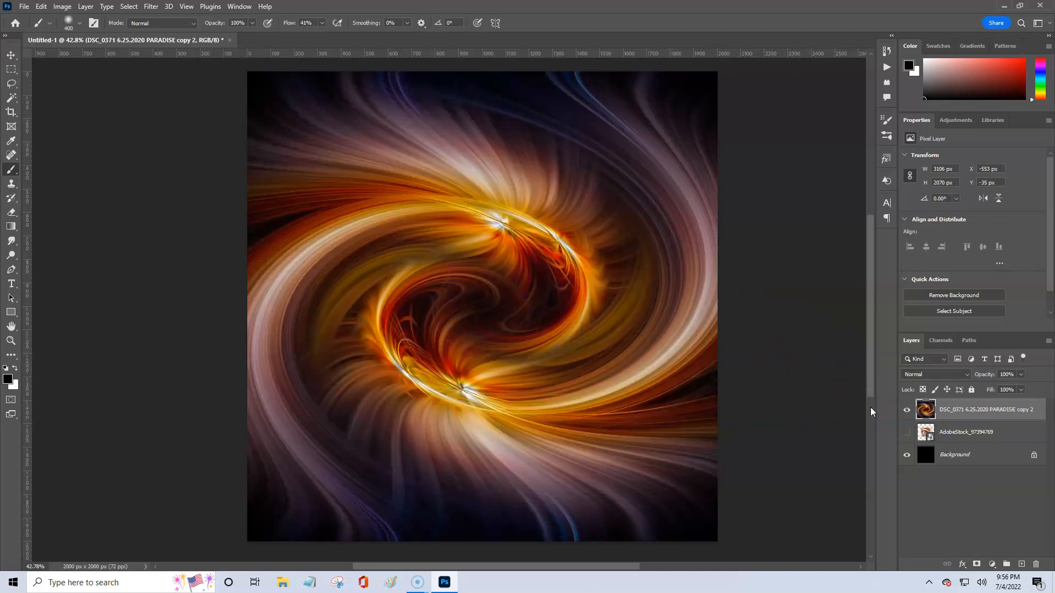
{"action": "key", "text": "ctrl+z"}
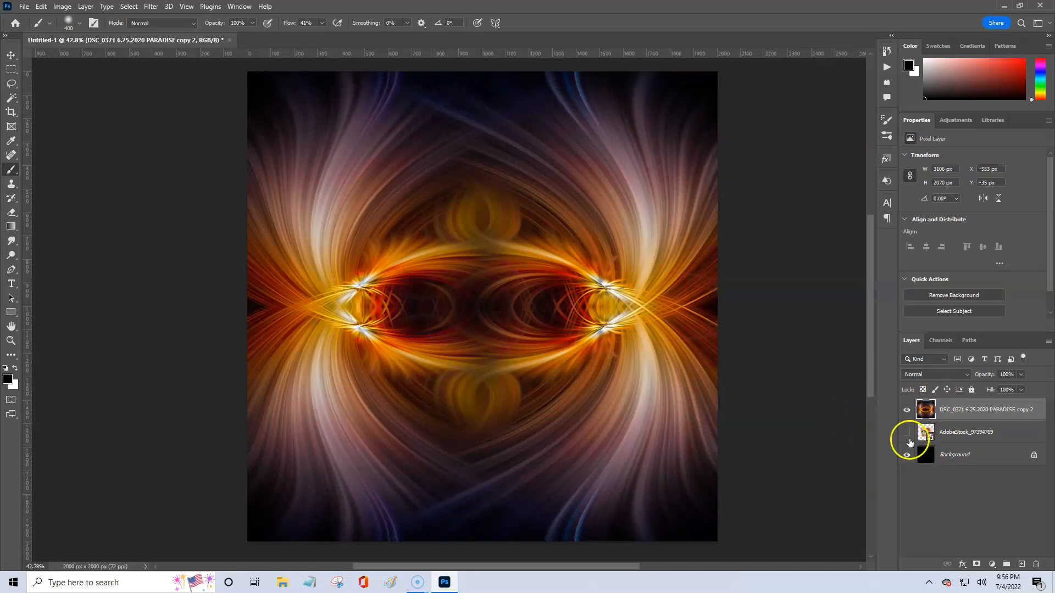
Show and select the eye photo layer, and review the Mezzotint filter's types for it without applying any
{"action": "left_click", "coordinate": [963, 435]}
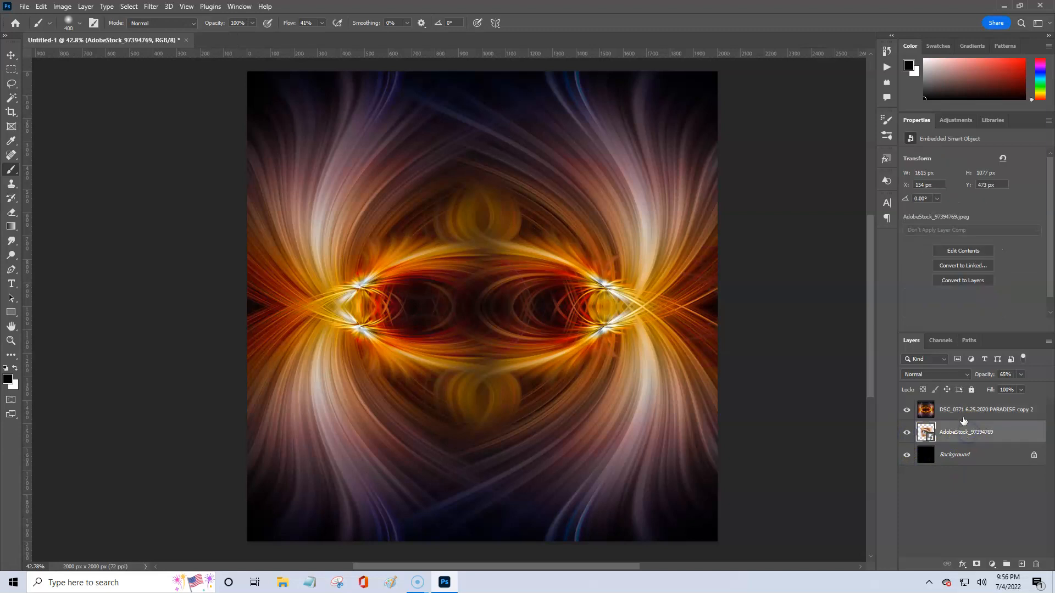
{"action": "left_click", "coordinate": [151, 6]}
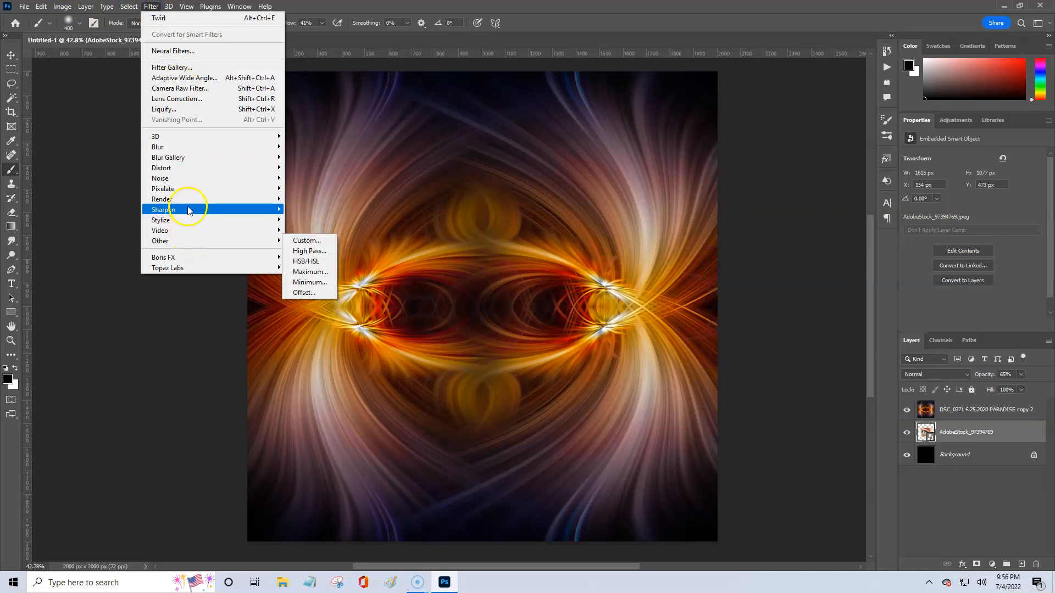
{"action": "mouse_move", "coordinate": [237, 189]}
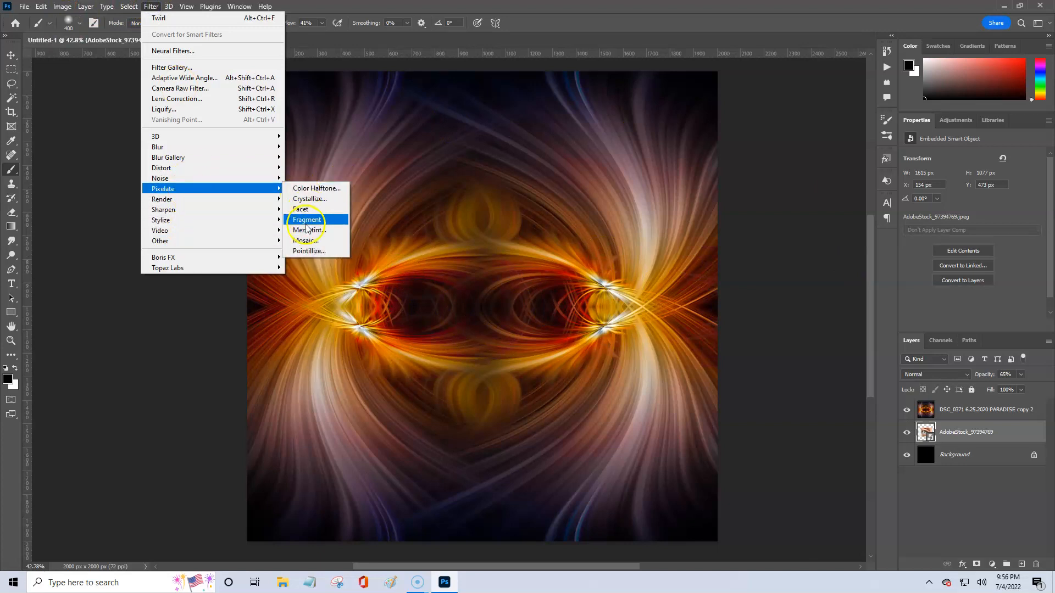
{"action": "left_click", "coordinate": [308, 230]}
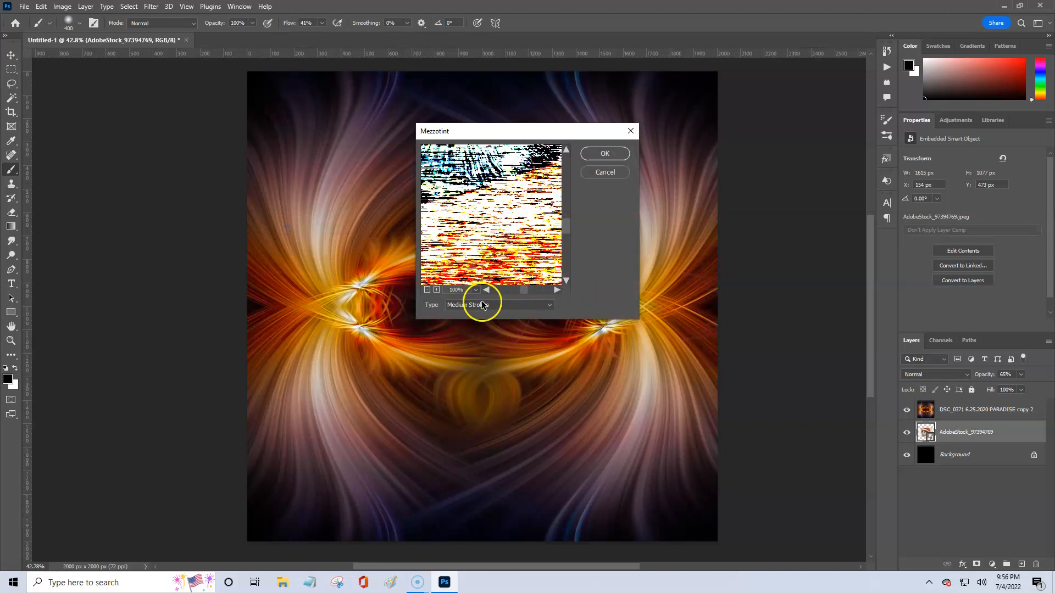
{"action": "left_click", "coordinate": [551, 306]}
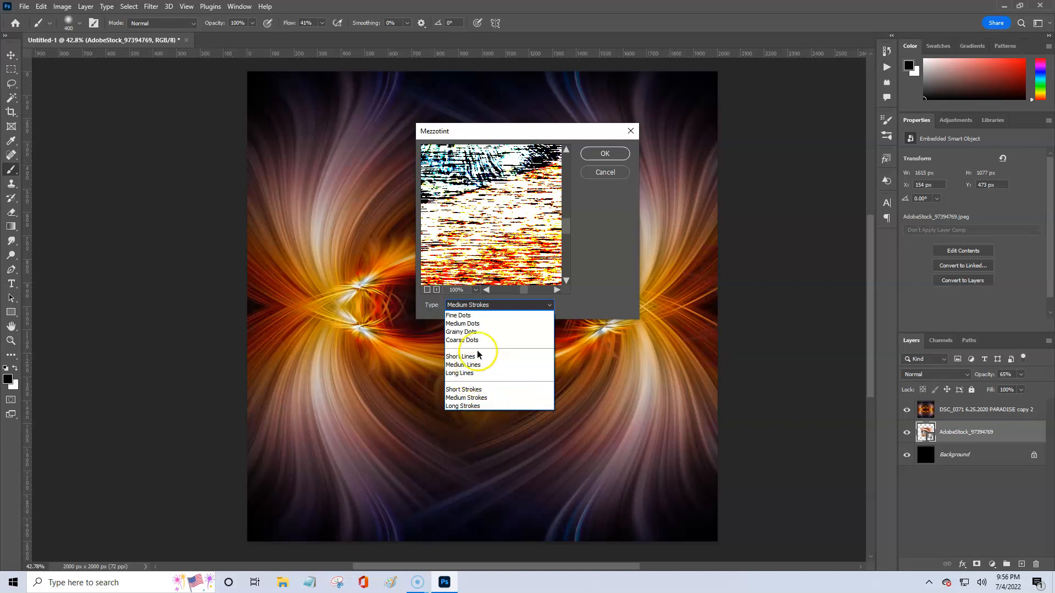
{"action": "left_click", "coordinate": [598, 176]}
{"action": "left_click", "coordinate": [598, 174]}
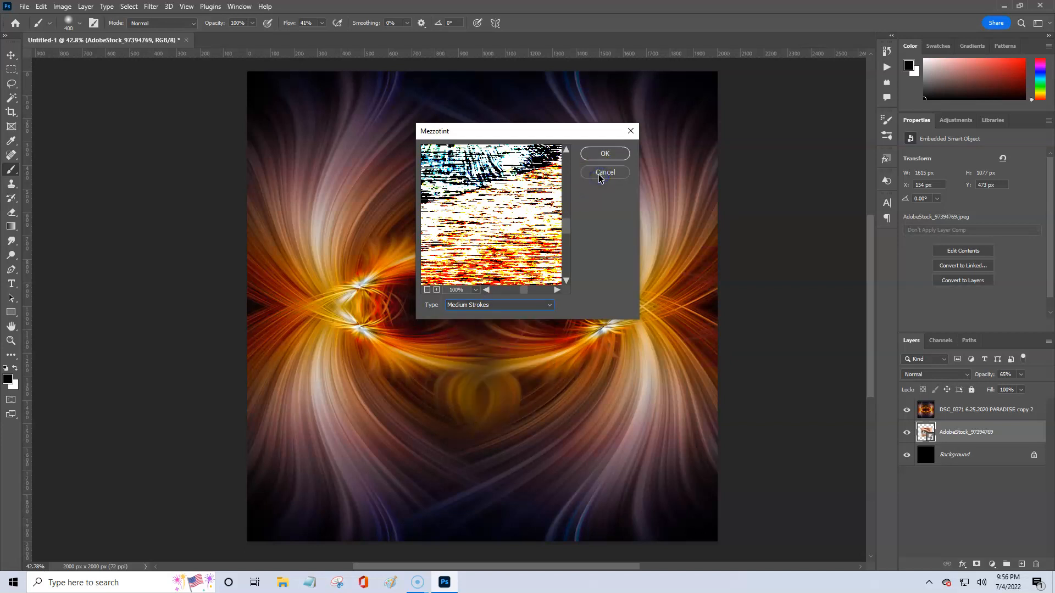
Review the Radial Blur filter's amount, method and quality settings for the eye photo layer and cancel
{"action": "left_click", "coordinate": [151, 6]}
{"action": "mouse_move", "coordinate": [173, 147]}
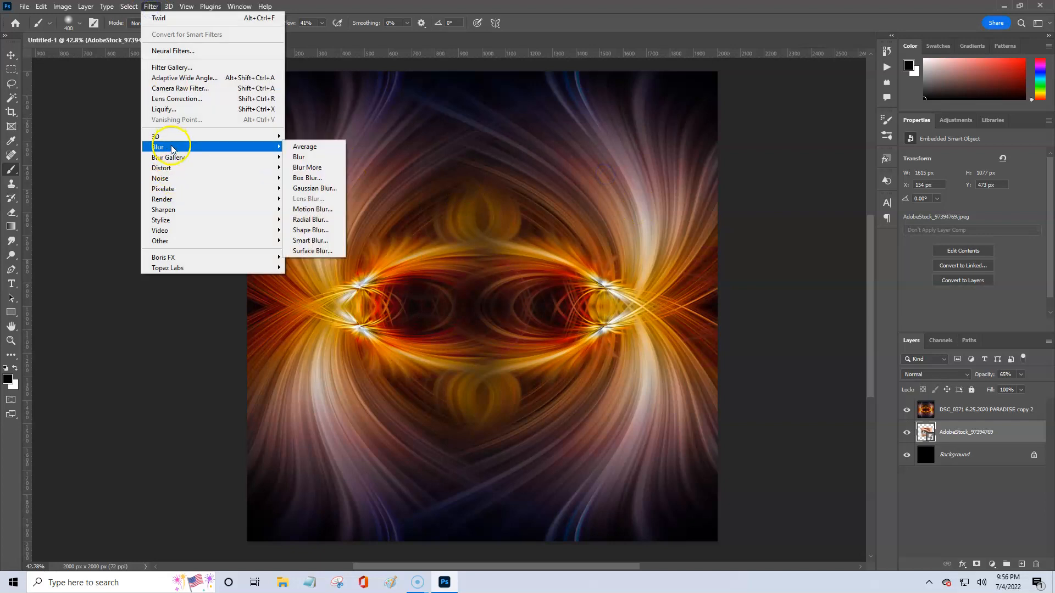
{"action": "left_click", "coordinate": [311, 220]}
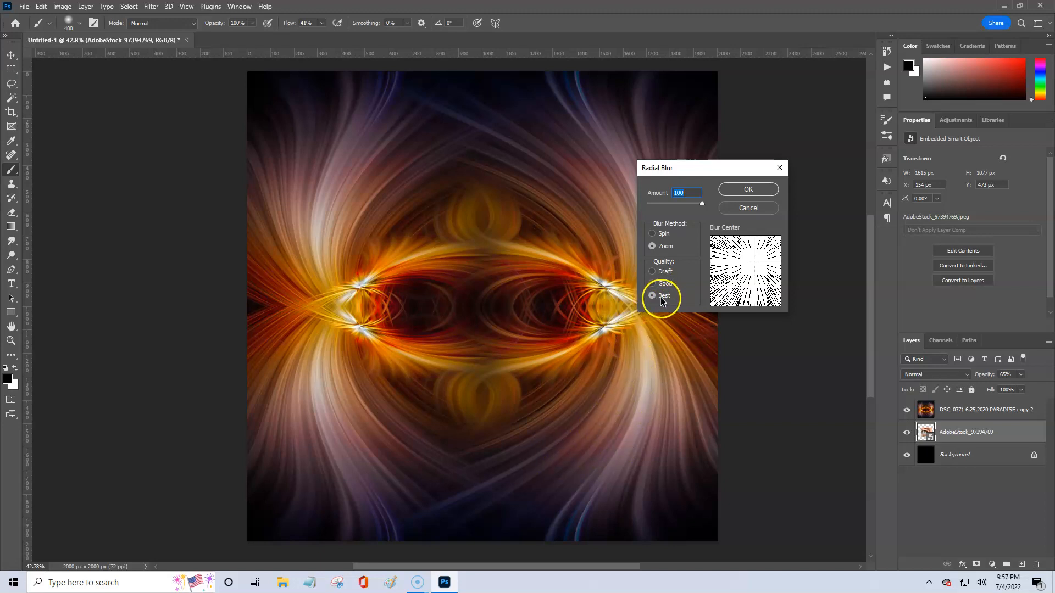
{"action": "left_click", "coordinate": [743, 210]}
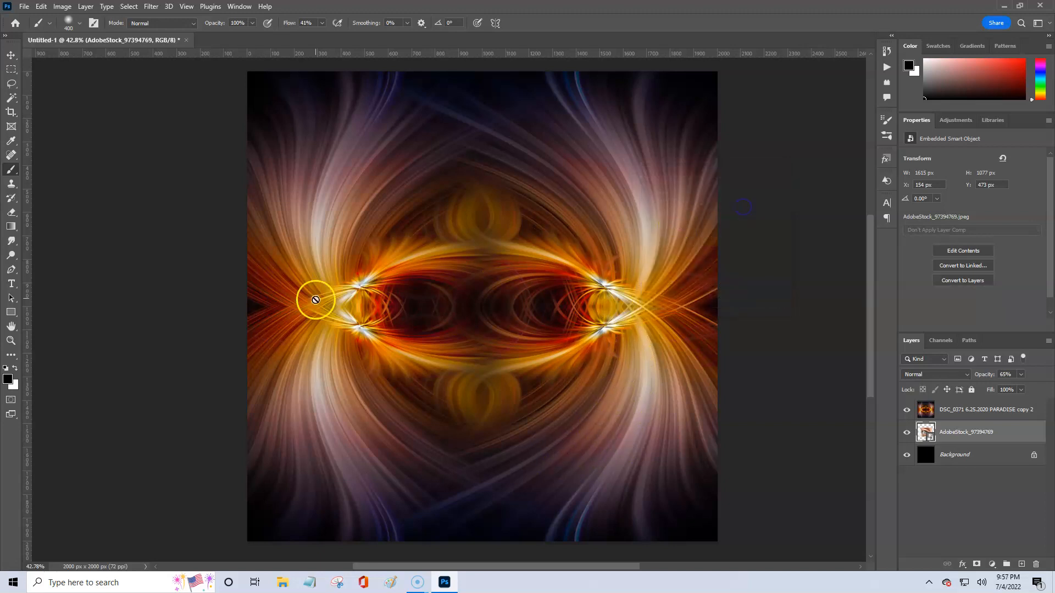
{"action": "left_click", "coordinate": [150, 7]}
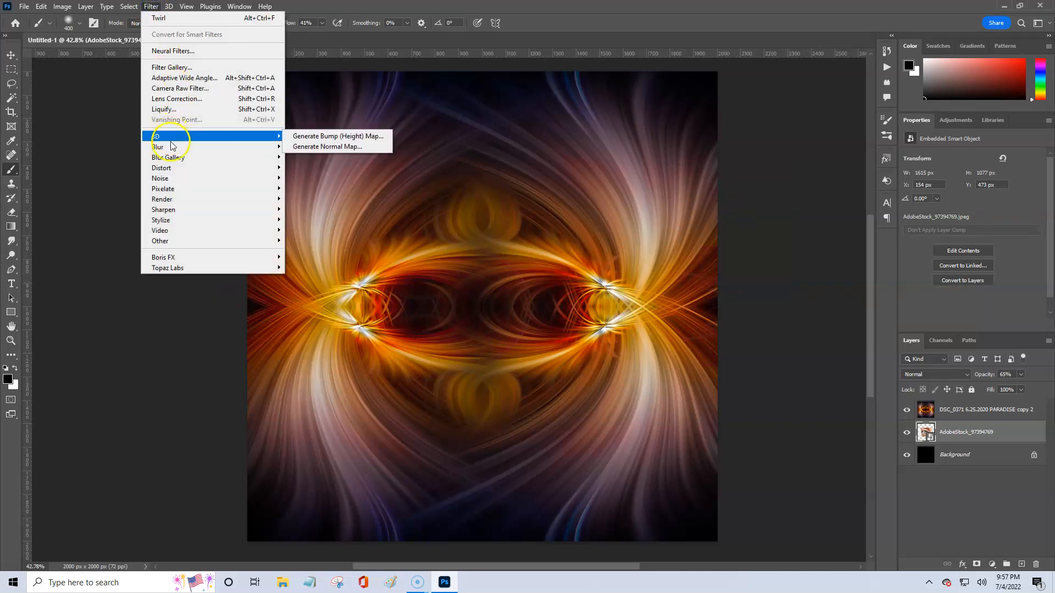
{"action": "mouse_move", "coordinate": [245, 167]}
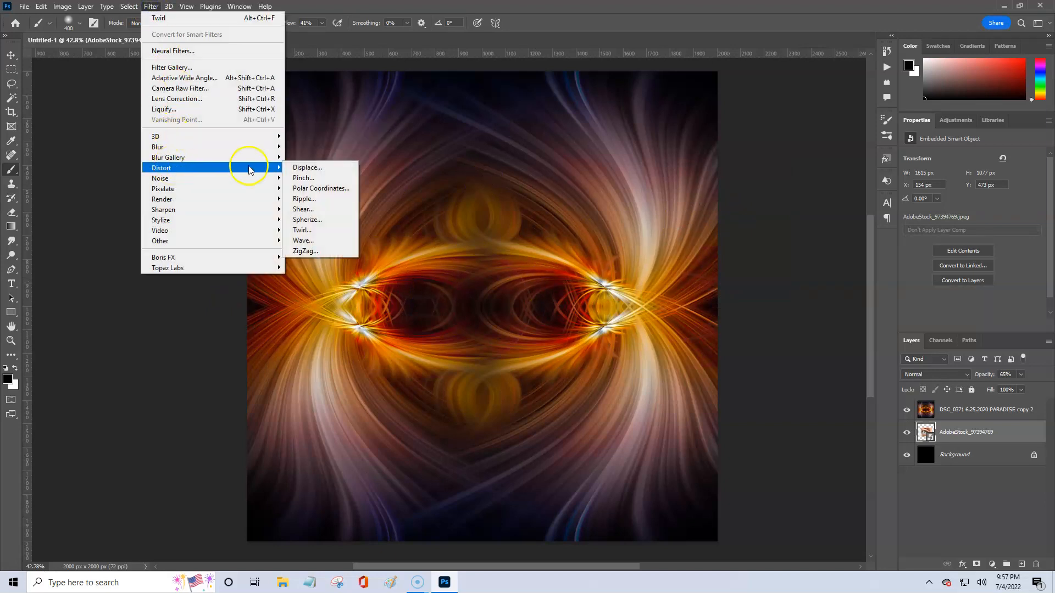
{"action": "left_click", "coordinate": [328, 229]}
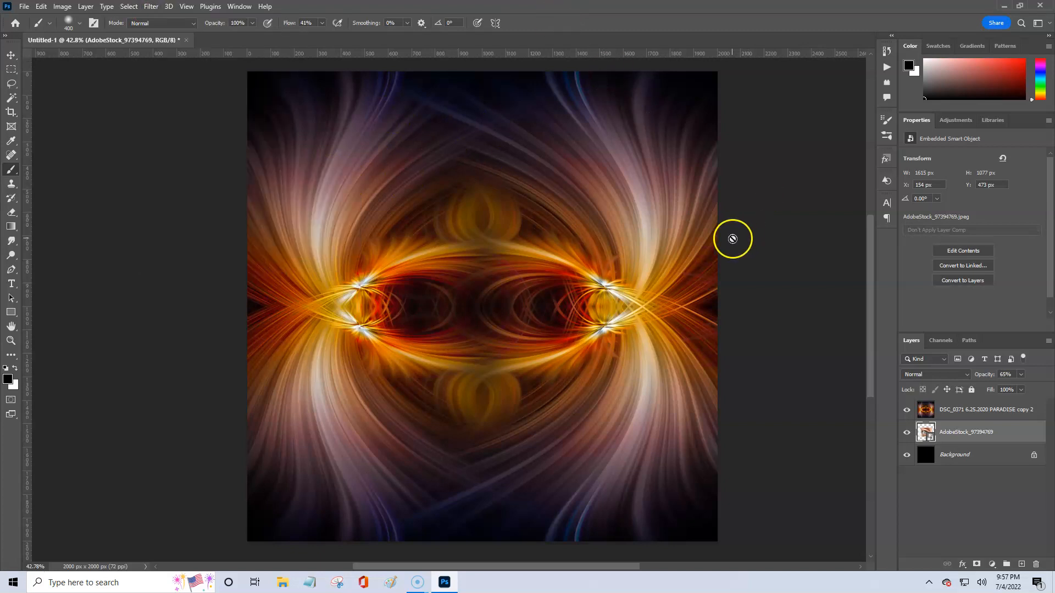
Delete the eye photo layer and add a new empty layer above the PARADISE copy 2 layer
{"action": "left_click", "coordinate": [1018, 433]}
{"action": "left_click", "coordinate": [983, 147]}
{"action": "left_click_drag", "start_coordinate": [1017, 431], "coordinate": [1036, 565]}
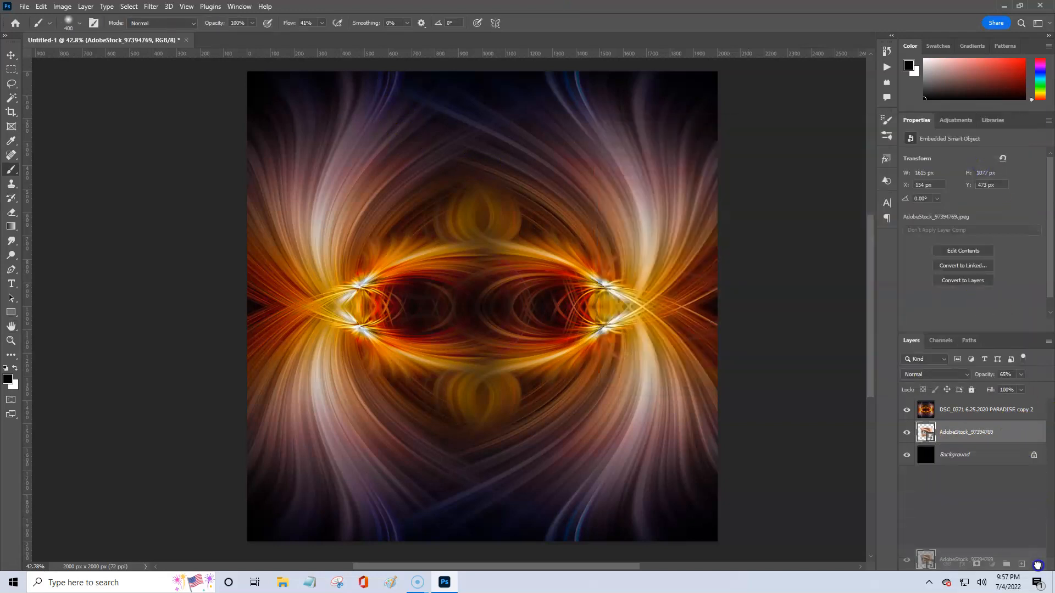
{"action": "left_click", "coordinate": [978, 414]}
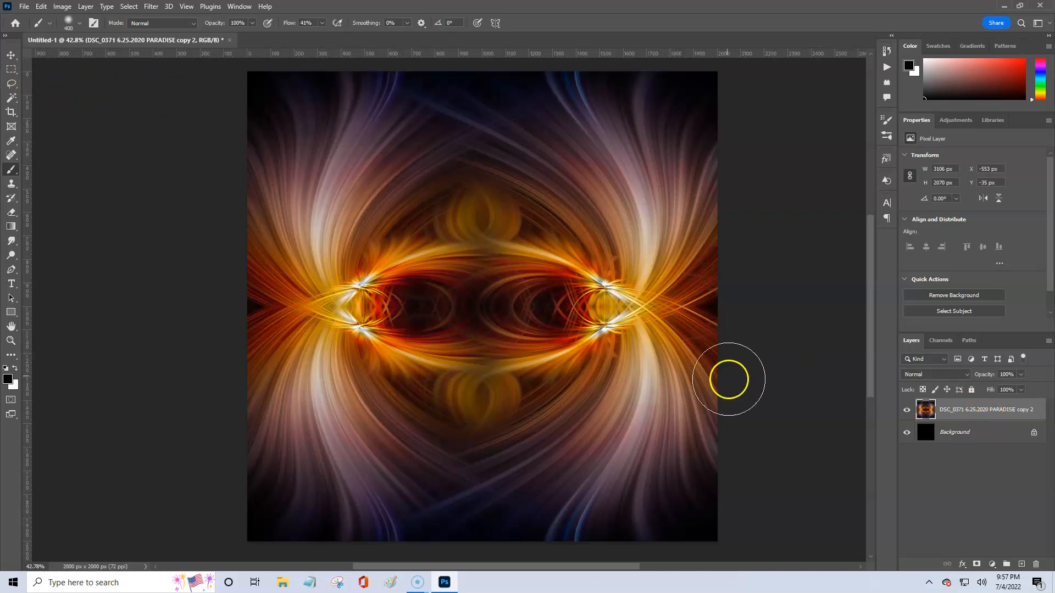
{"action": "left_click", "coordinate": [1021, 564]}
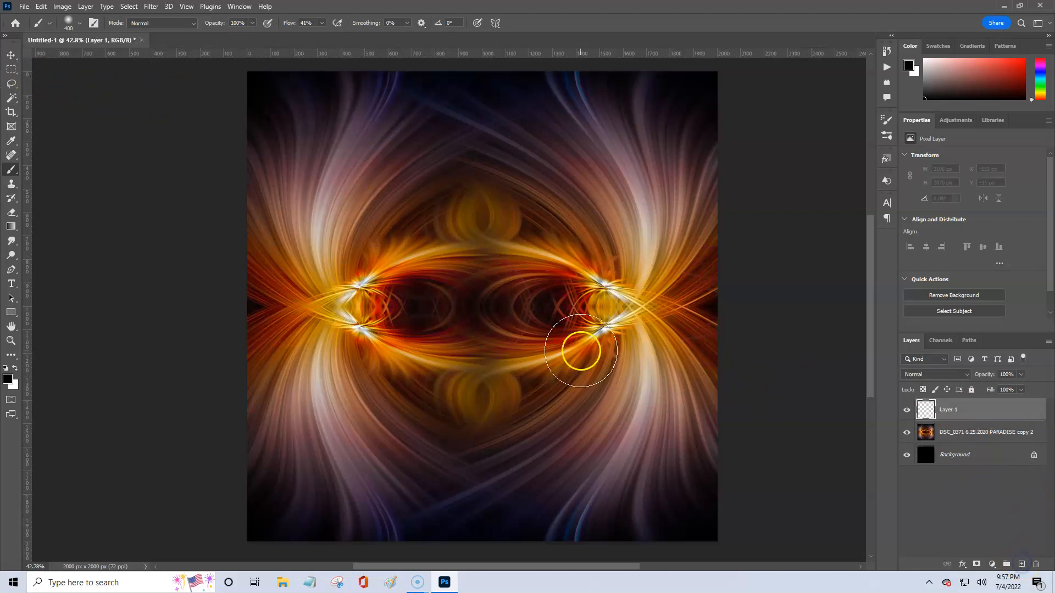
Draw a circular selection about 1431 px across around the pattern's centre and mask the PARADISE copy 2 layer with it
{"action": "left_click", "coordinate": [9, 73]}
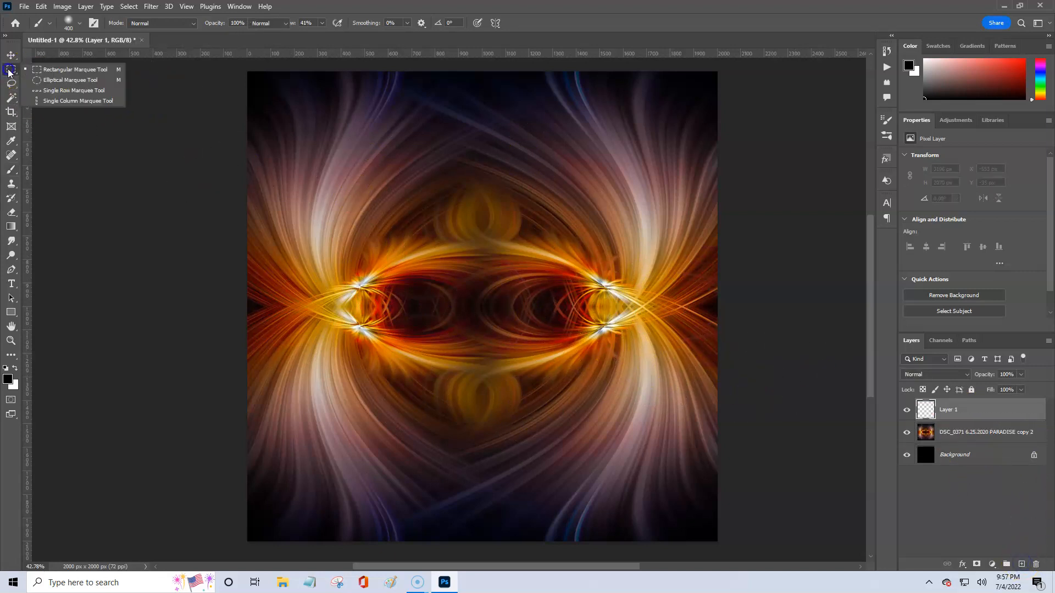
{"action": "left_click", "coordinate": [44, 81]}
{"action": "left_click", "coordinate": [12, 73]}
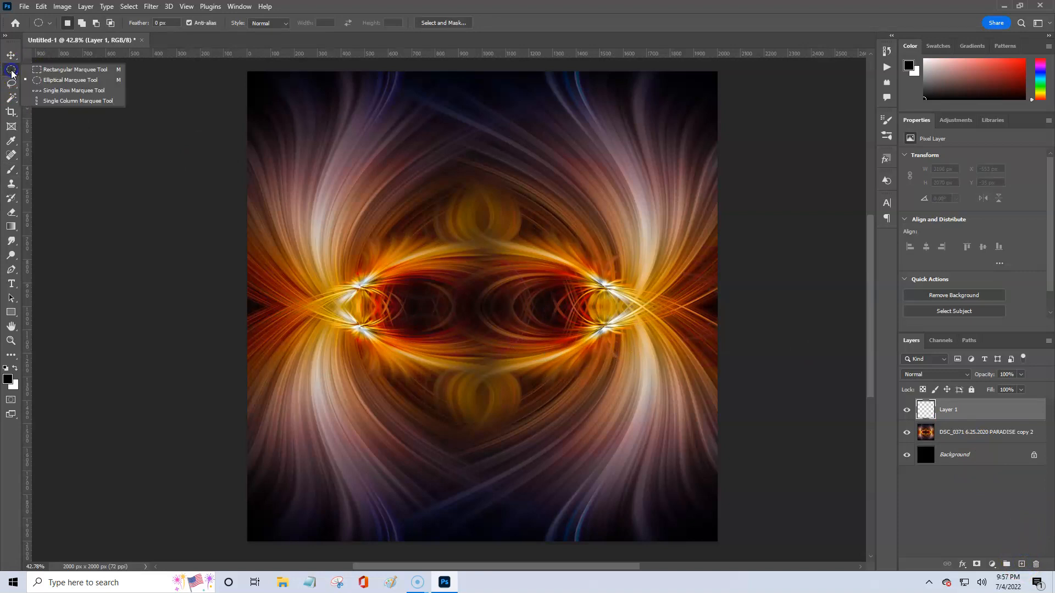
{"action": "left_click", "coordinate": [61, 78]}
{"action": "left_click_drag", "start_coordinate": [354, 147], "coordinate": [645, 533]}
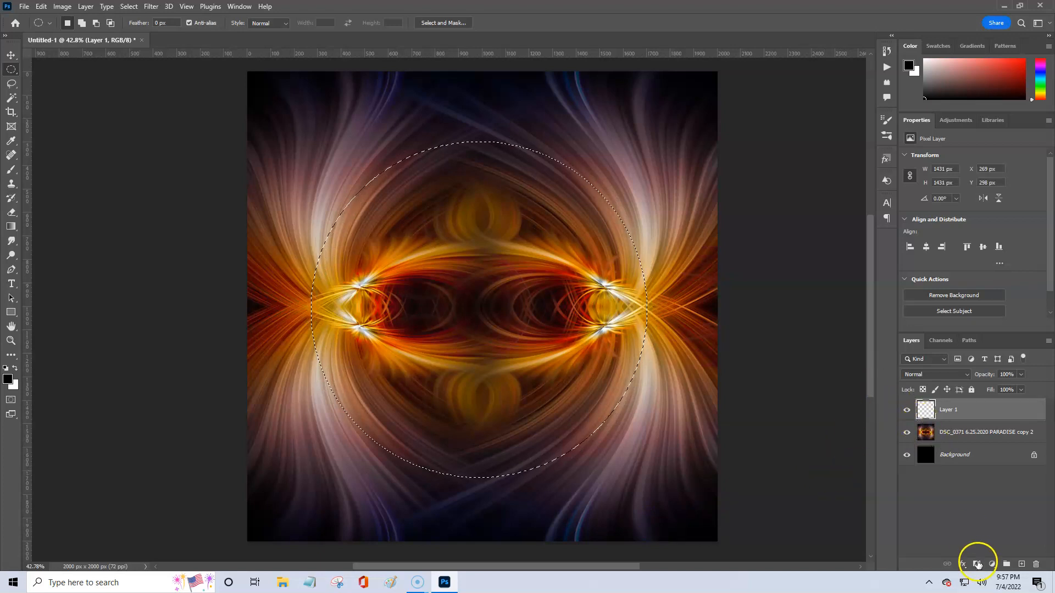
{"action": "left_click", "coordinate": [967, 436]}
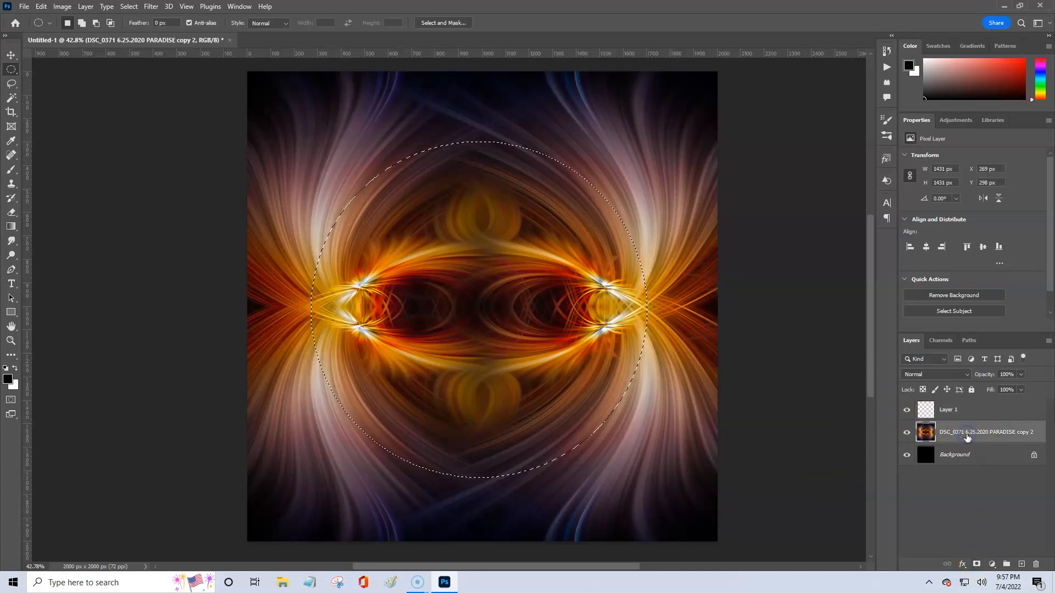
{"action": "left_click", "coordinate": [977, 564]}
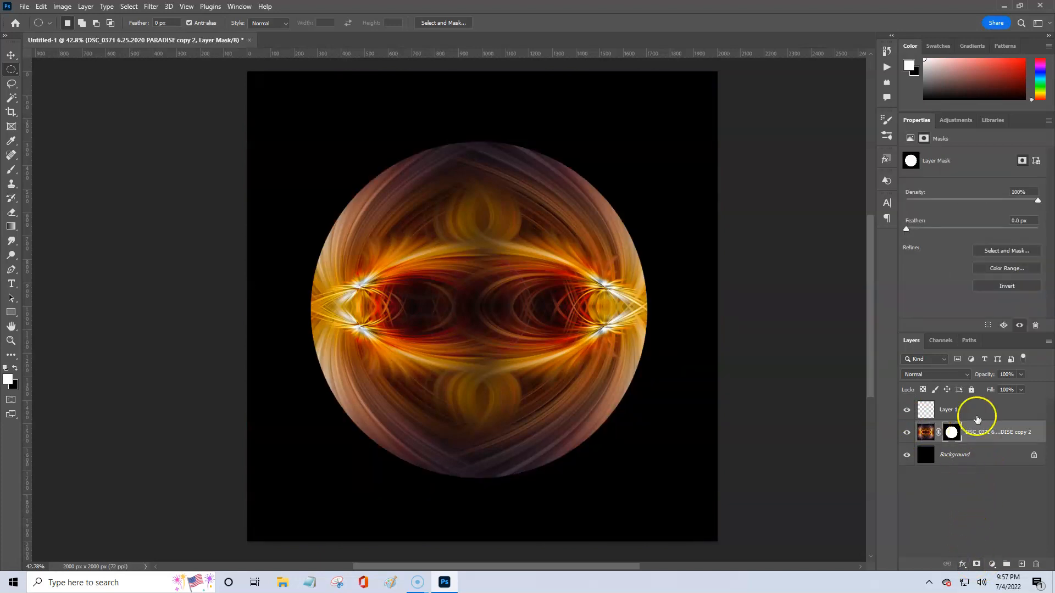
Delete the empty Layer 1 and apply the circular layer mask permanently to the PARADISE copy 2 layer
{"action": "left_click", "coordinate": [992, 413]}
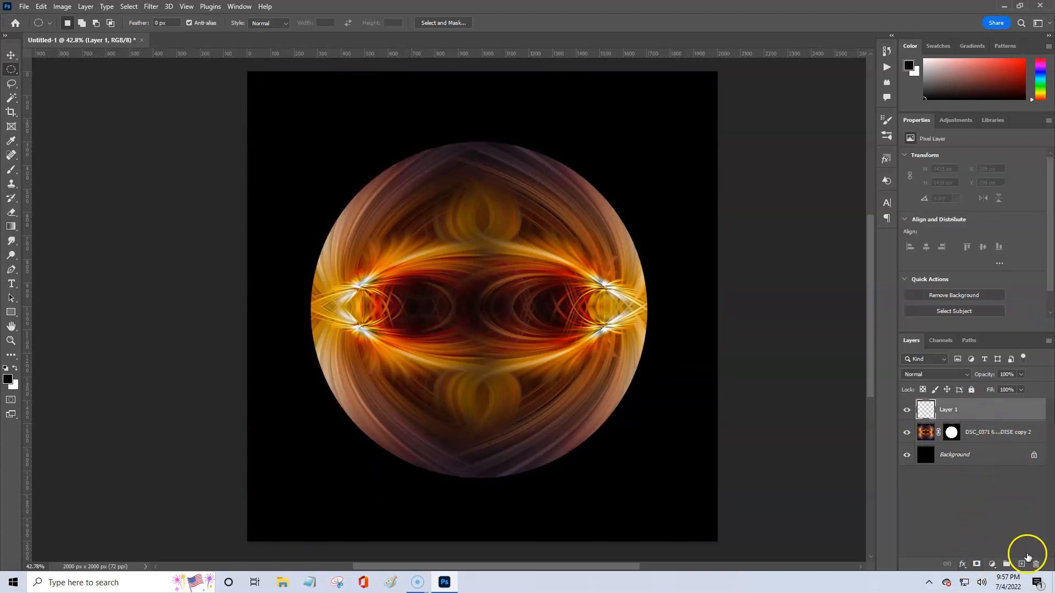
{"action": "left_click", "coordinate": [1034, 563]}
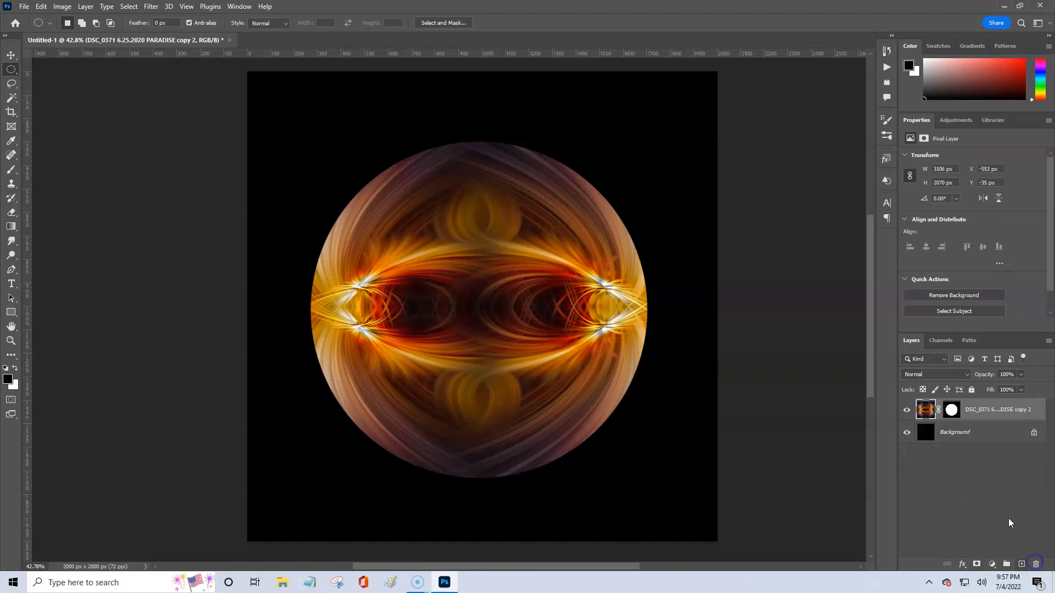
{"action": "right_click", "coordinate": [951, 411]}
{"action": "left_click", "coordinate": [955, 438]}
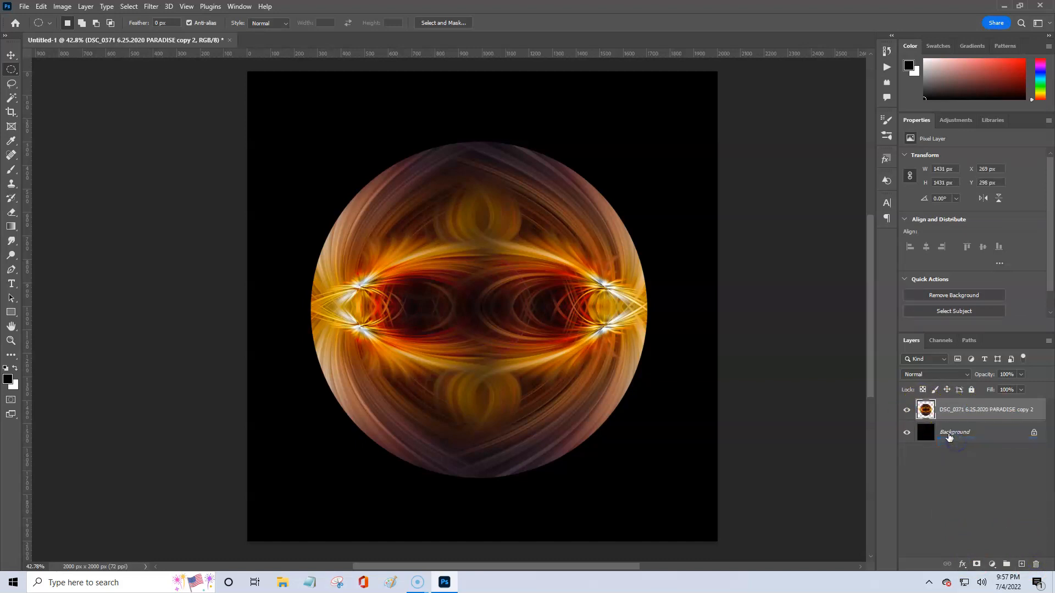
Apply the Spherize filter to the circular PARADISE copy 2 layer with an amount of 100% in Normal mode
{"action": "left_click", "coordinate": [156, 7]}
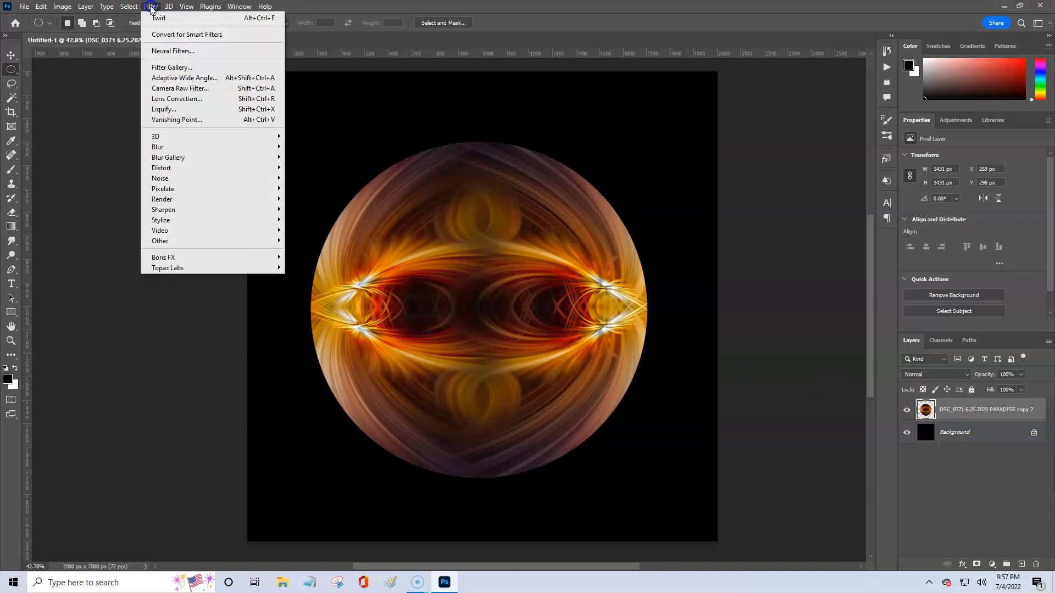
{"action": "mouse_move", "coordinate": [189, 151]}
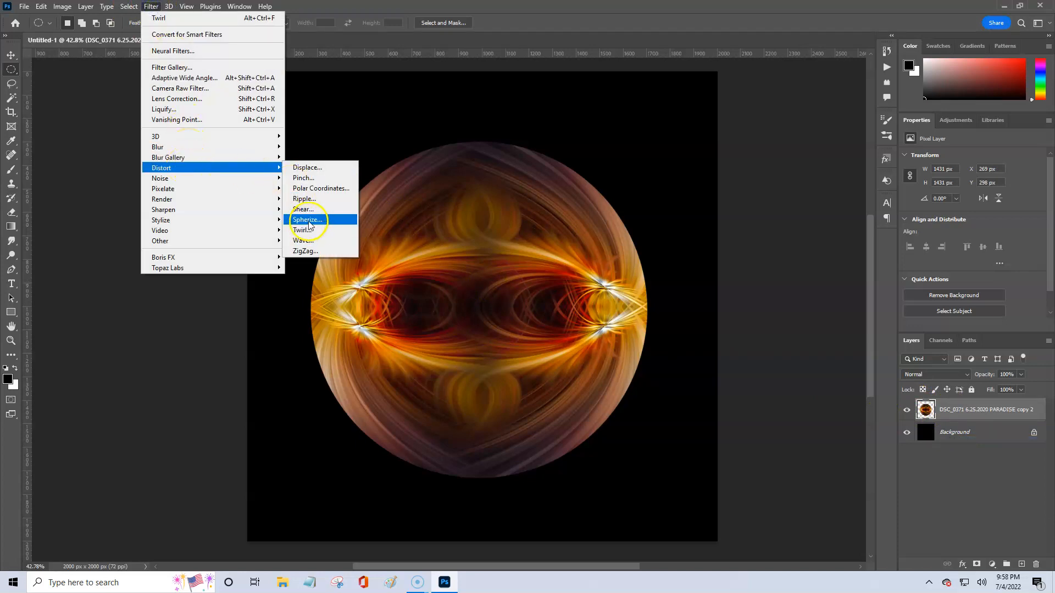
{"action": "left_click", "coordinate": [307, 220]}
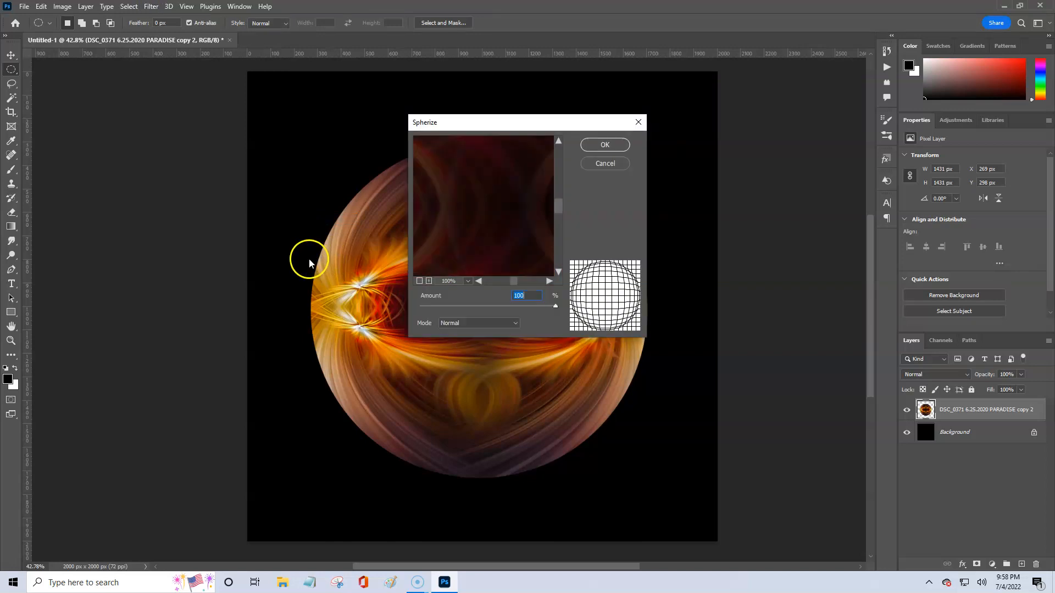
{"action": "left_click", "coordinate": [603, 146]}
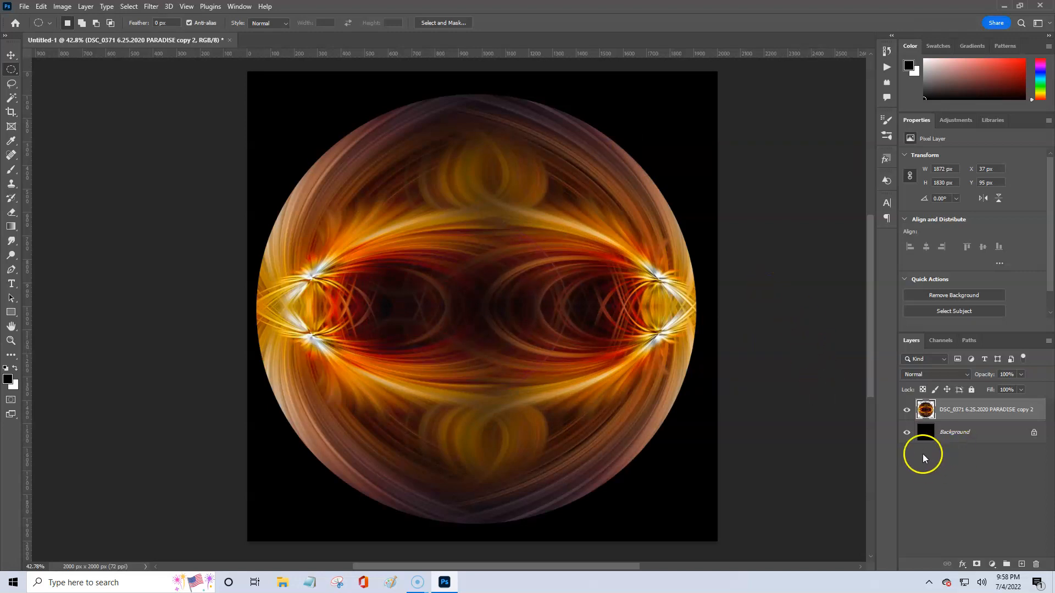
Undo the Spherize filter, the applied mask, the Layer 1 deletion, and the circular mask and selection
{"action": "key", "text": "ctrl+z"}
{"action": "key", "text": "ctrl+z"}
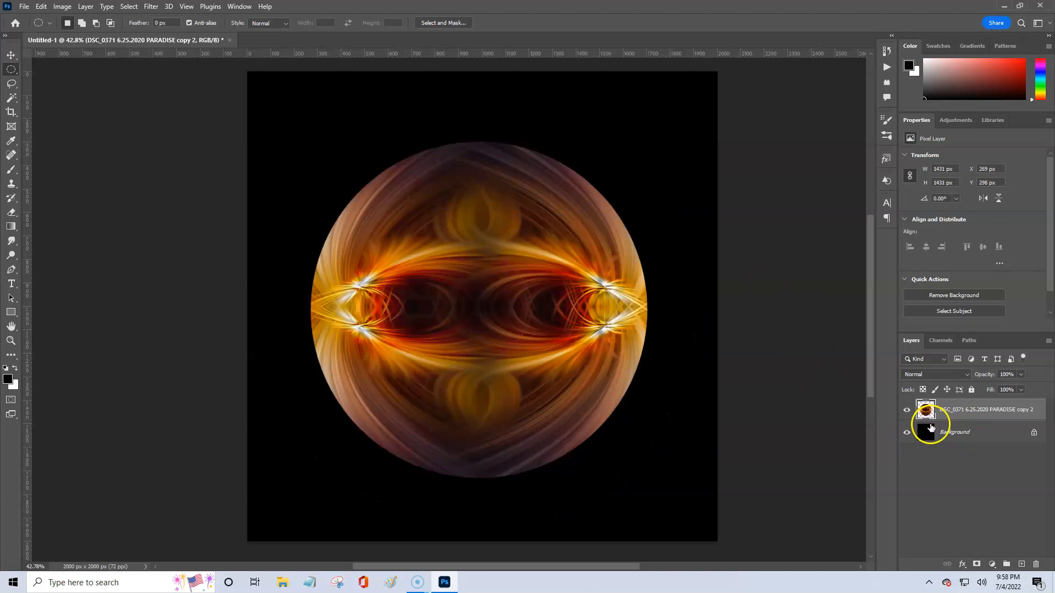
{"action": "key", "text": "ctrl+z"}
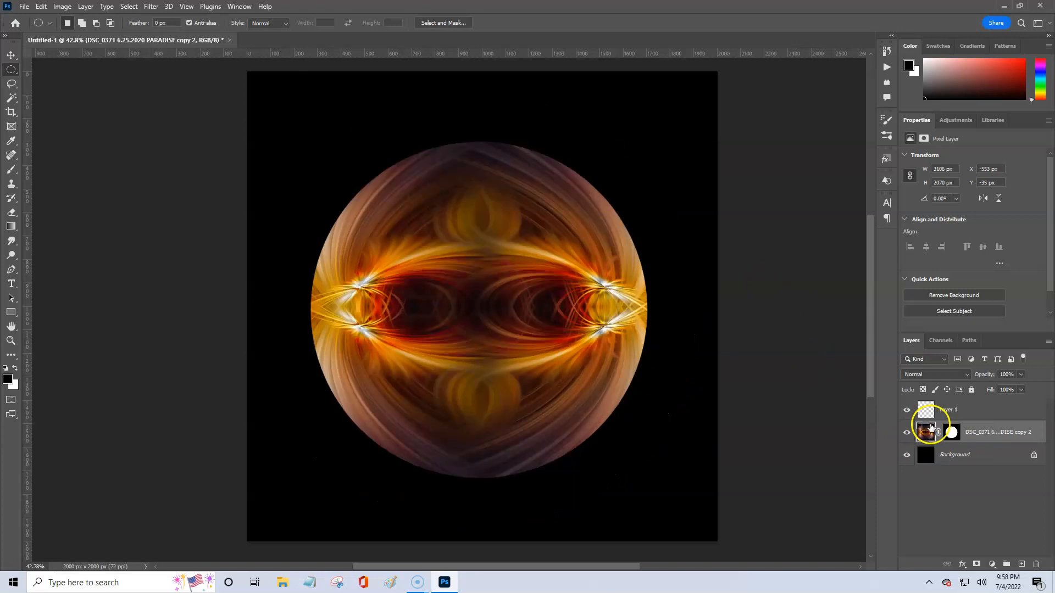
{"action": "key", "text": "ctrl+z"}
{"action": "key", "text": "ctrl+z"}
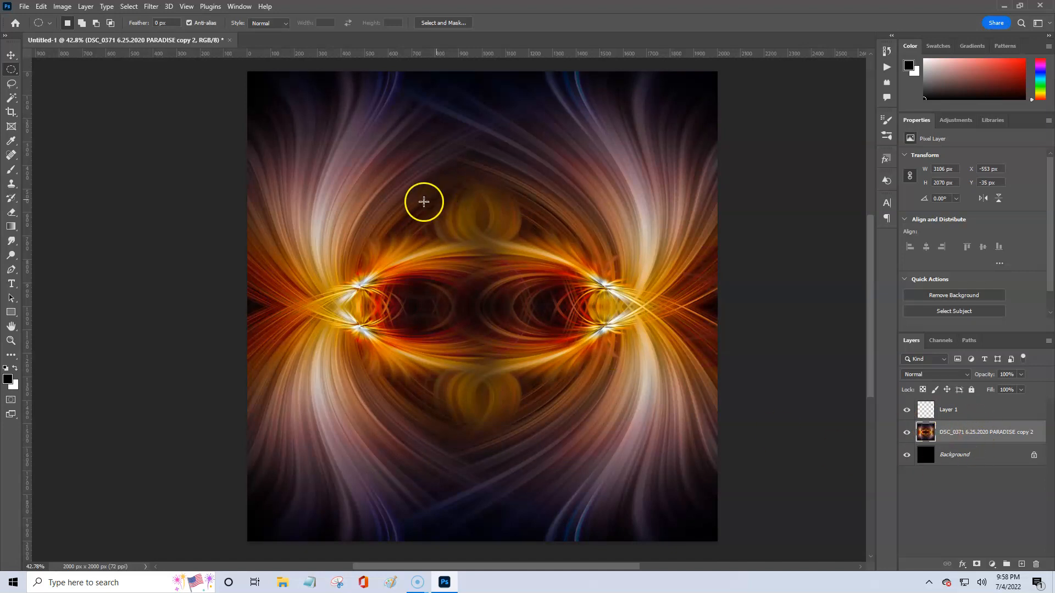